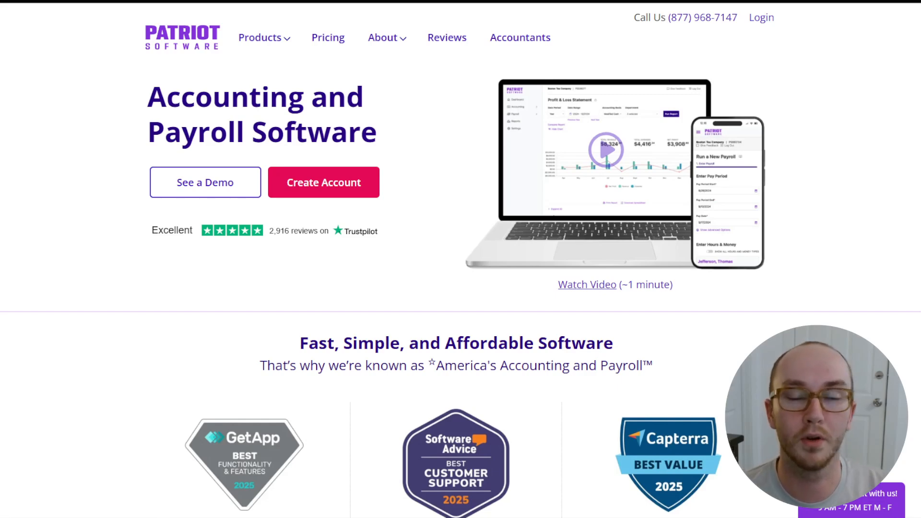
- Examine the homepage's award badges, product list, and the Accounting Software and Payroll offerings with their add-ons
{"action": "scroll", "coordinate": [397, 111], "scroll_direction": "down", "scroll_amount": 5}
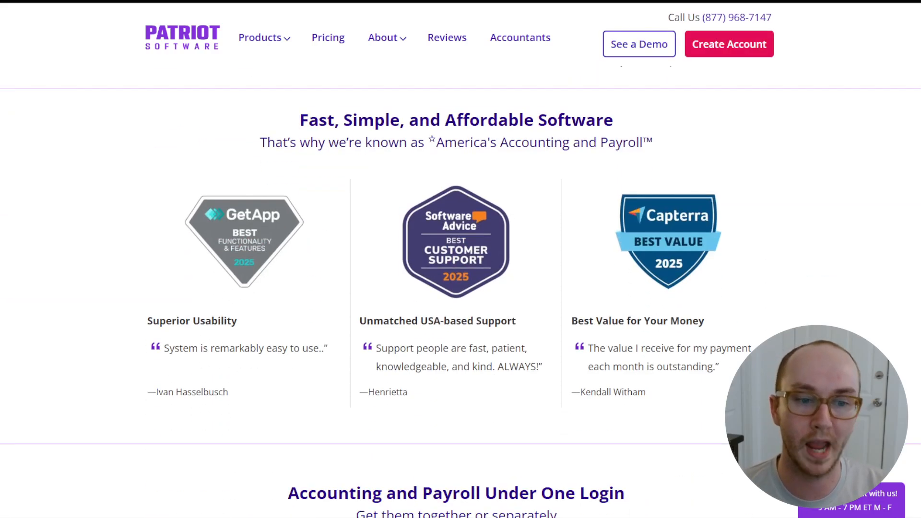
{"action": "scroll", "coordinate": [397, 111], "scroll_direction": "up", "scroll_amount": 6}
{"action": "mouse_move", "coordinate": [276, 49]}
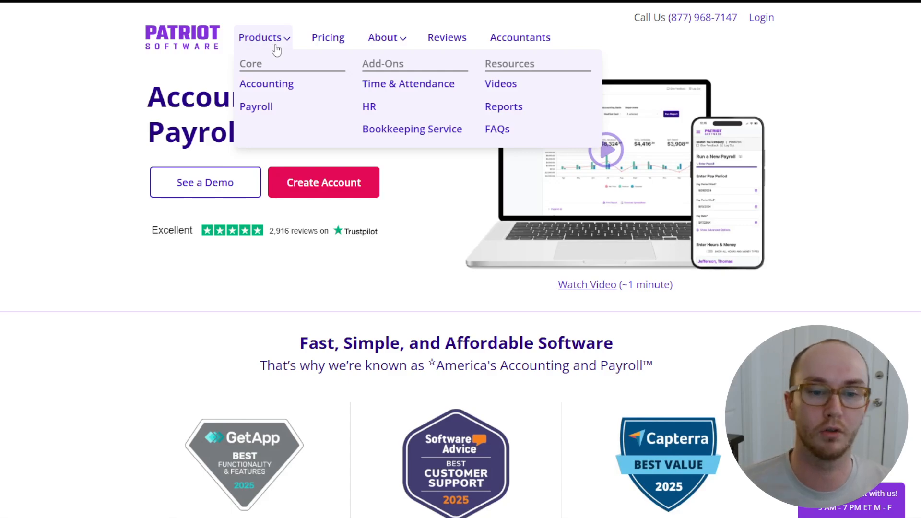
{"action": "scroll", "coordinate": [830, 293], "scroll_direction": "down", "scroll_amount": 8}
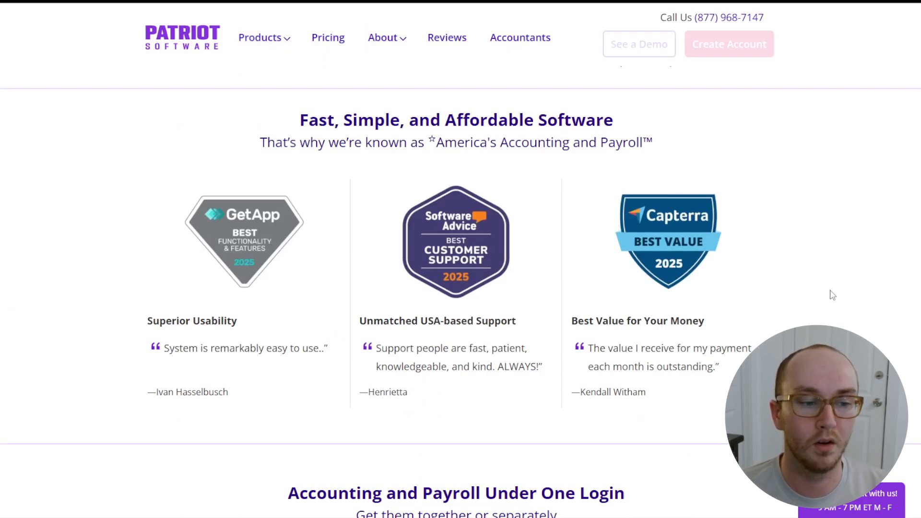
{"action": "scroll", "coordinate": [845, 285], "scroll_direction": "down", "scroll_amount": 4}
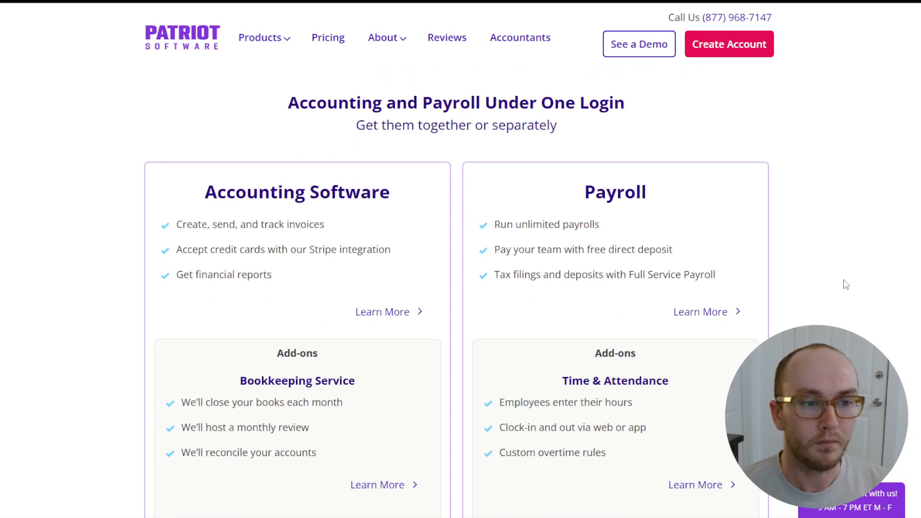
{"action": "scroll", "coordinate": [845, 284], "scroll_direction": "down", "scroll_amount": 1}
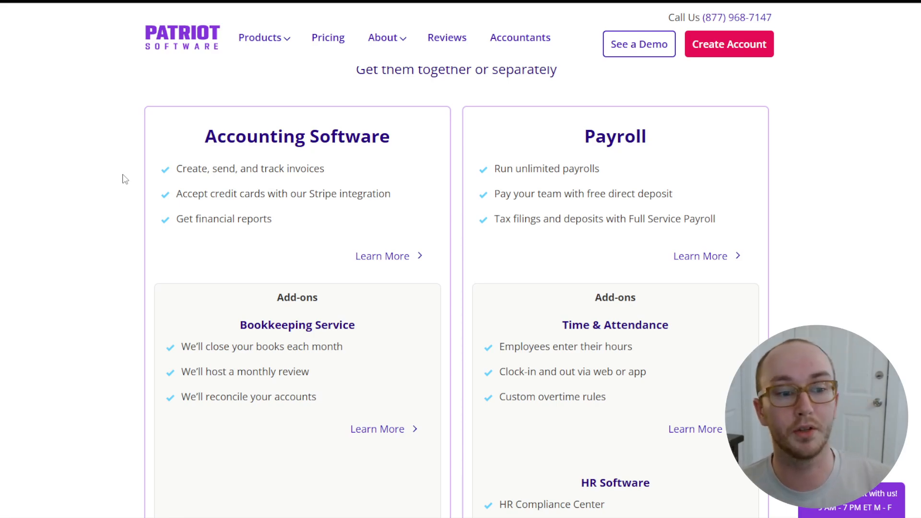
{"action": "scroll", "coordinate": [125, 180], "scroll_direction": "down", "scroll_amount": 1}
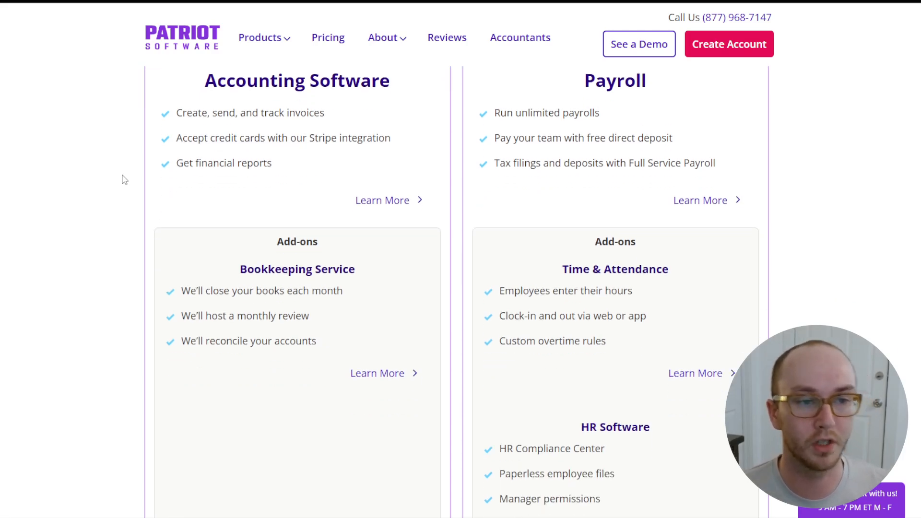
{"action": "scroll", "coordinate": [124, 180], "scroll_direction": "up", "scroll_amount": 1}
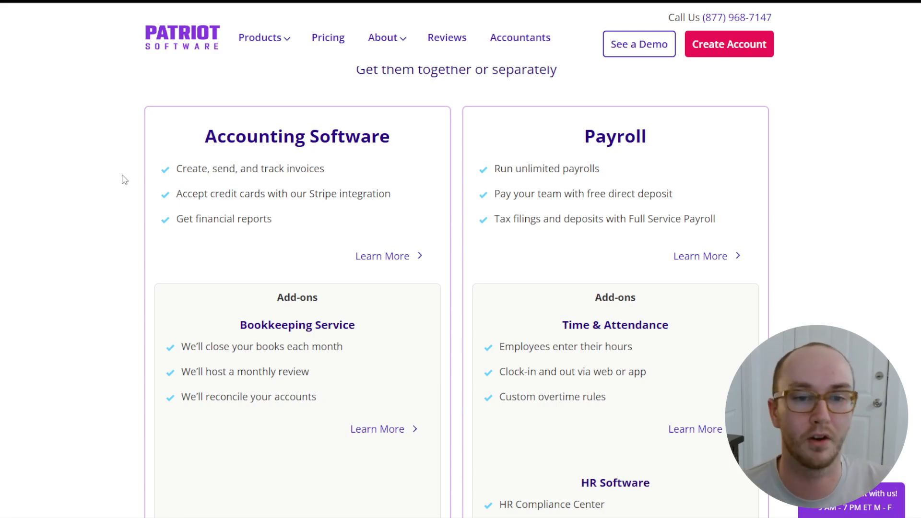
{"action": "scroll", "coordinate": [123, 179], "scroll_direction": "down", "scroll_amount": 1}
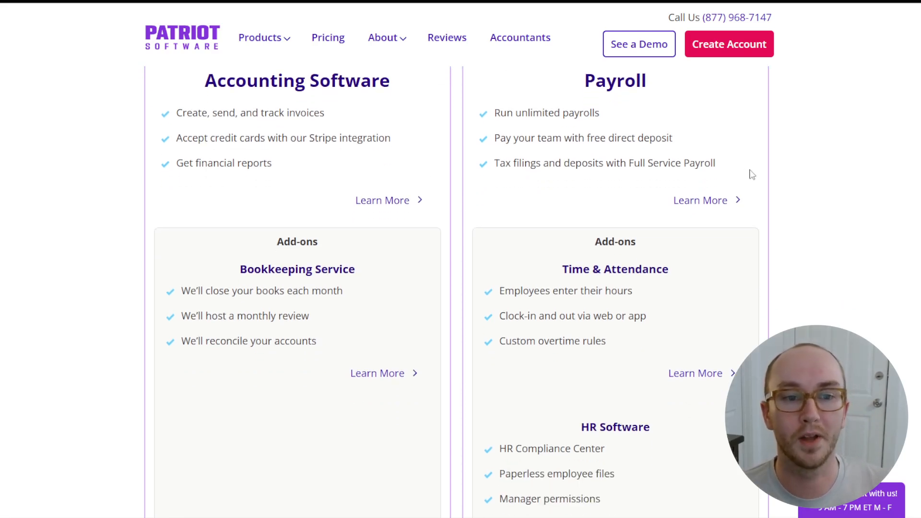
{"action": "scroll", "coordinate": [831, 181], "scroll_direction": "up", "scroll_amount": 1}
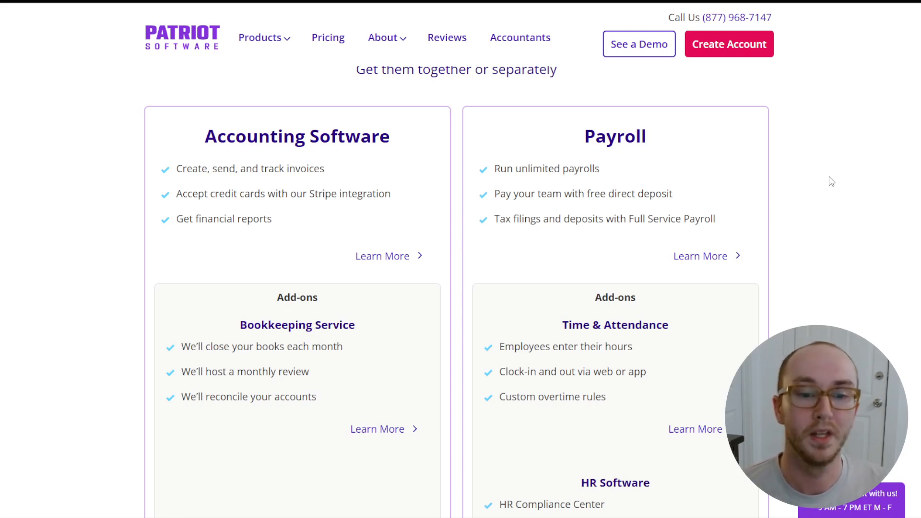
{"action": "scroll", "coordinate": [832, 182], "scroll_direction": "down", "scroll_amount": 3}
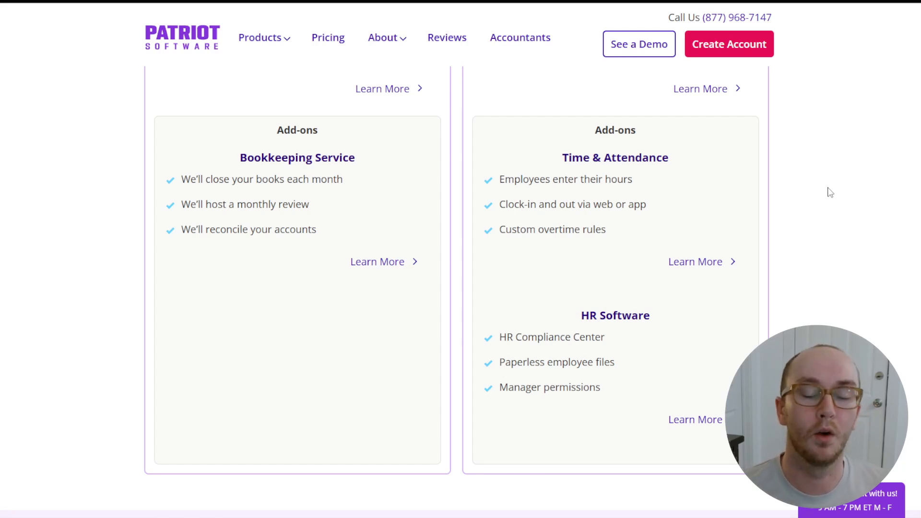
{"action": "scroll", "coordinate": [829, 190], "scroll_direction": "down", "scroll_amount": 1}
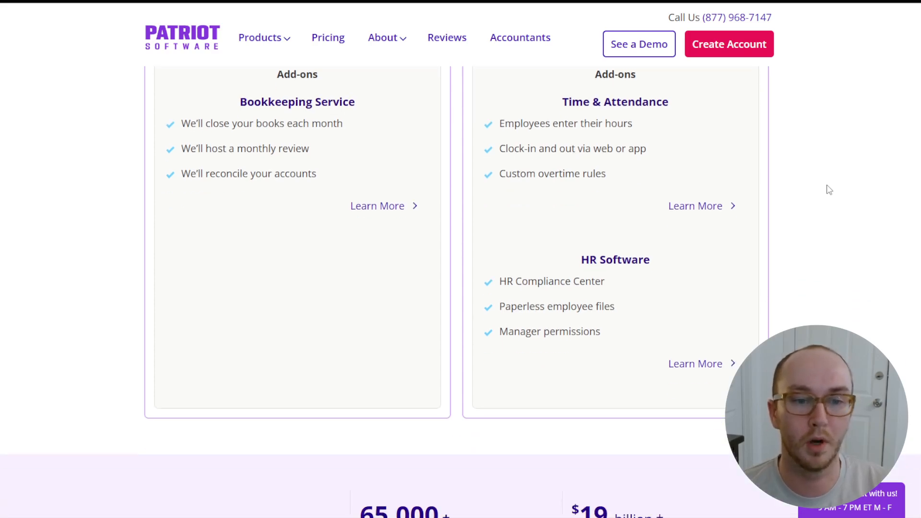
{"action": "scroll", "coordinate": [829, 189], "scroll_direction": "up", "scroll_amount": 1}
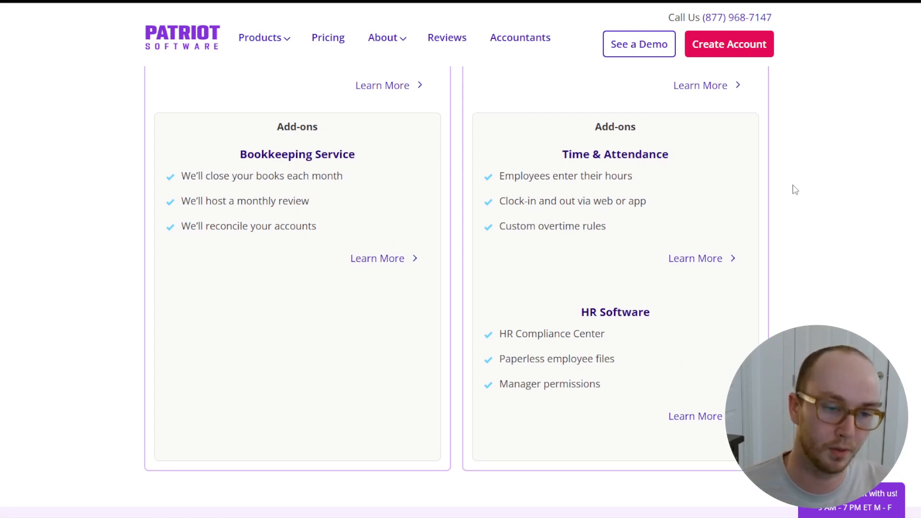
- Read the "Run Your Business From Anywhere" section on online access and the Mobile App for Employees
{"action": "scroll", "coordinate": [795, 190], "scroll_direction": "down", "scroll_amount": 7}
{"action": "scroll", "coordinate": [794, 190], "scroll_direction": "down", "scroll_amount": 5}
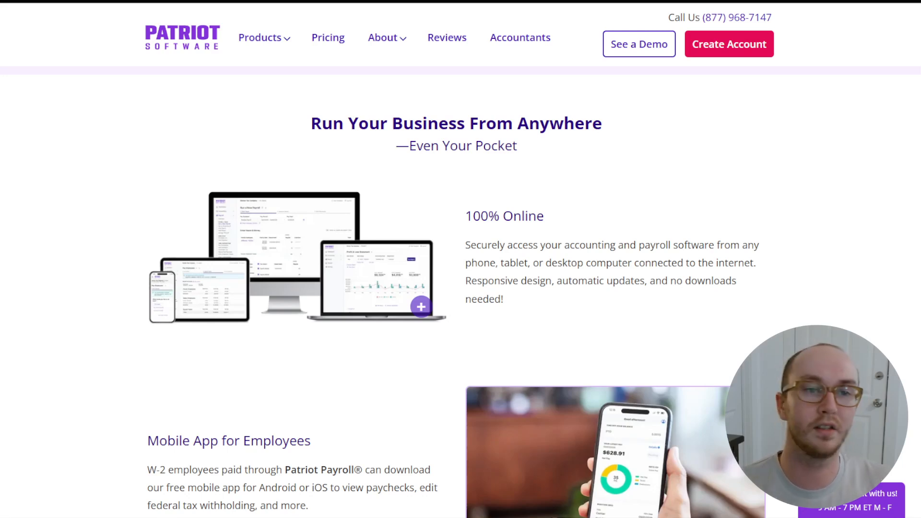
{"action": "scroll", "coordinate": [361, 387], "scroll_direction": "down", "scroll_amount": 3}
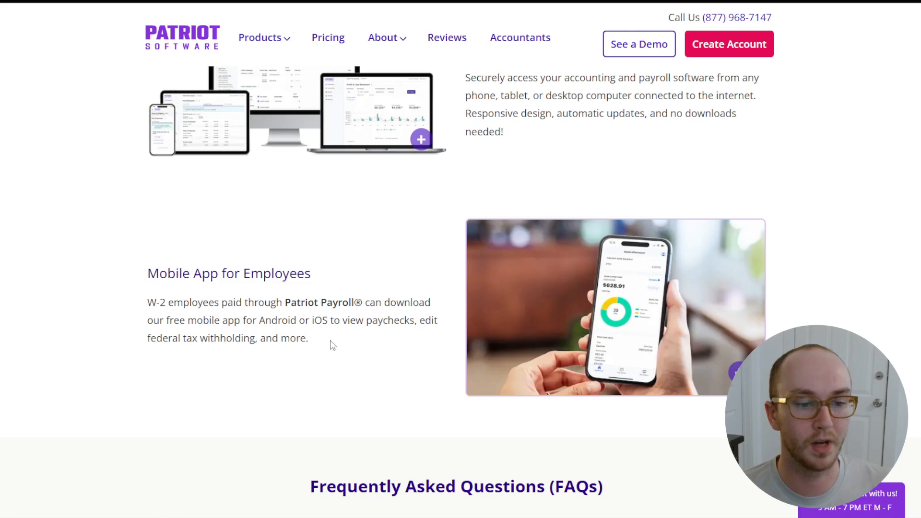
{"action": "left_click_drag", "start_coordinate": [339, 319], "coordinate": [405, 365]}
{"action": "left_click", "coordinate": [277, 355]}
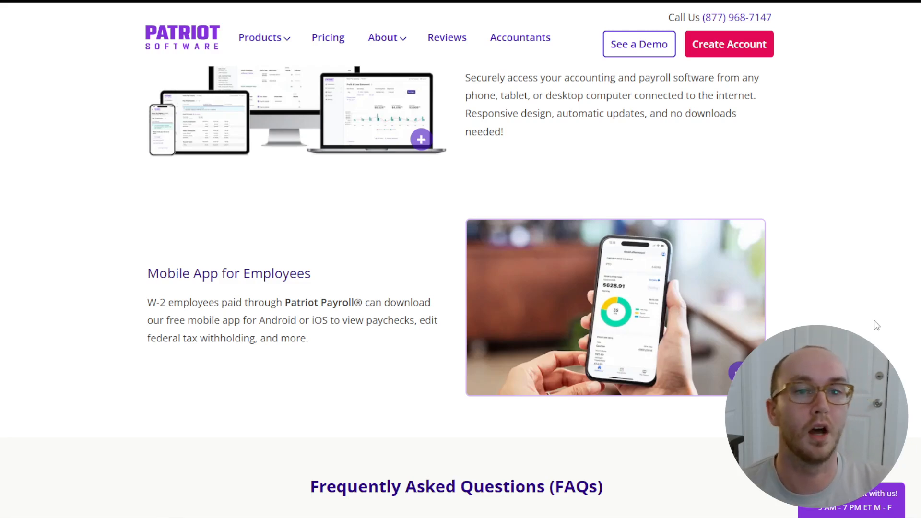
- Review the "Accounting and Payroll Under One Login" section on getting both products together or separately
{"action": "scroll", "coordinate": [876, 325], "scroll_direction": "up", "scroll_amount": 15}
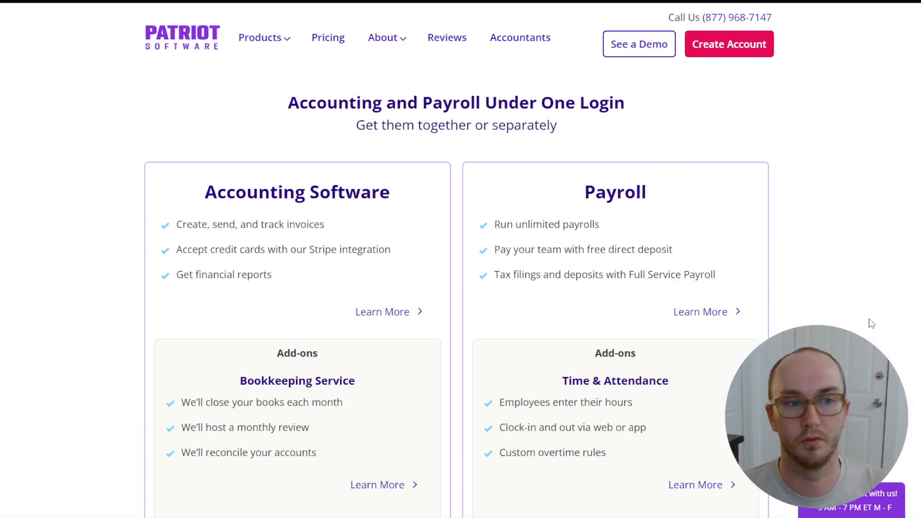
{"action": "scroll", "coordinate": [871, 324], "scroll_direction": "up", "scroll_amount": 6}
{"action": "scroll", "coordinate": [871, 323], "scroll_direction": "down", "scroll_amount": 2}
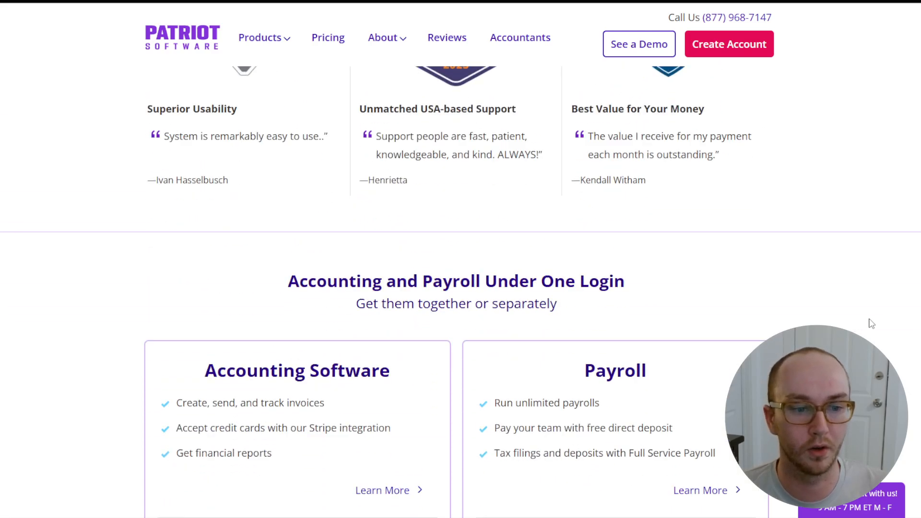
{"action": "left_click_drag", "start_coordinate": [350, 299], "coordinate": [590, 318]}
{"action": "left_click", "coordinate": [685, 316]}
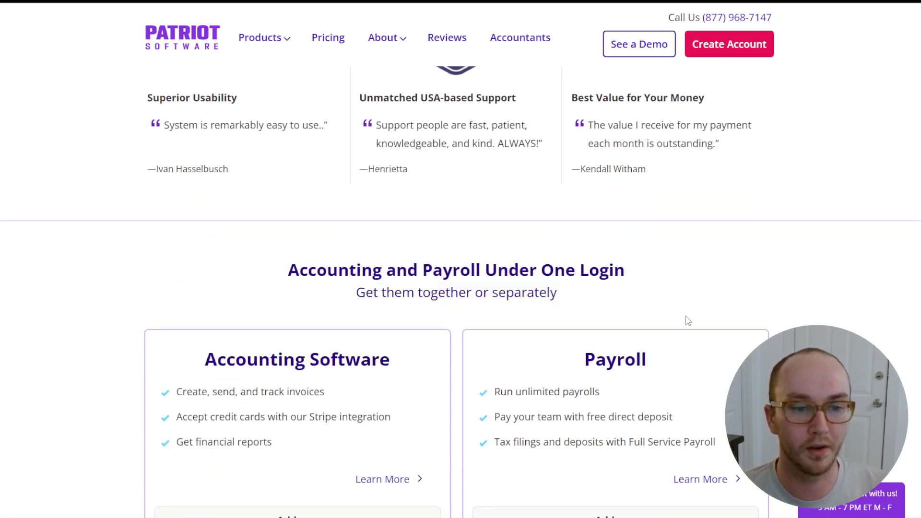
{"action": "left_click_drag", "start_coordinate": [254, 277], "coordinate": [665, 299]}
{"action": "left_click", "coordinate": [724, 299]}
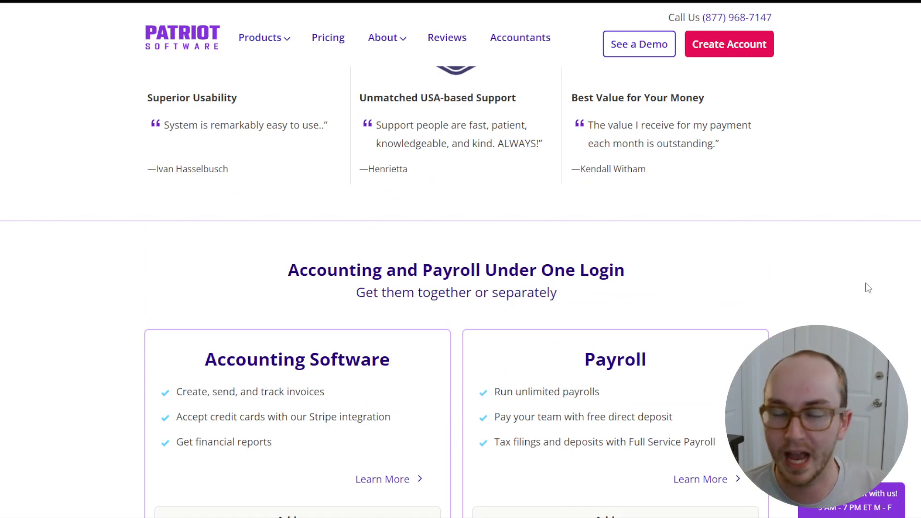
{"action": "scroll", "coordinate": [867, 287], "scroll_direction": "down", "scroll_amount": 3}
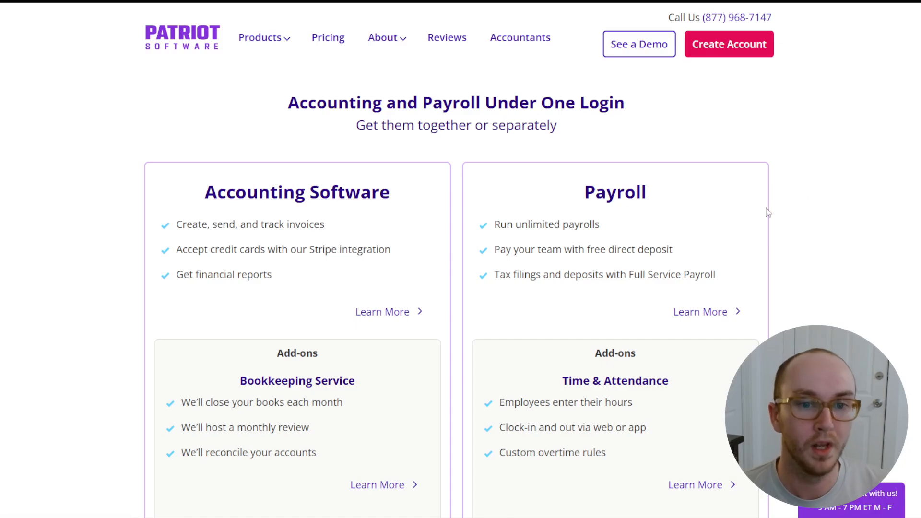
- Open the Patriot Software Pricing page and bring the accounting and payroll plan comparison into view
{"action": "scroll", "coordinate": [864, 259], "scroll_direction": "up", "scroll_amount": 6}
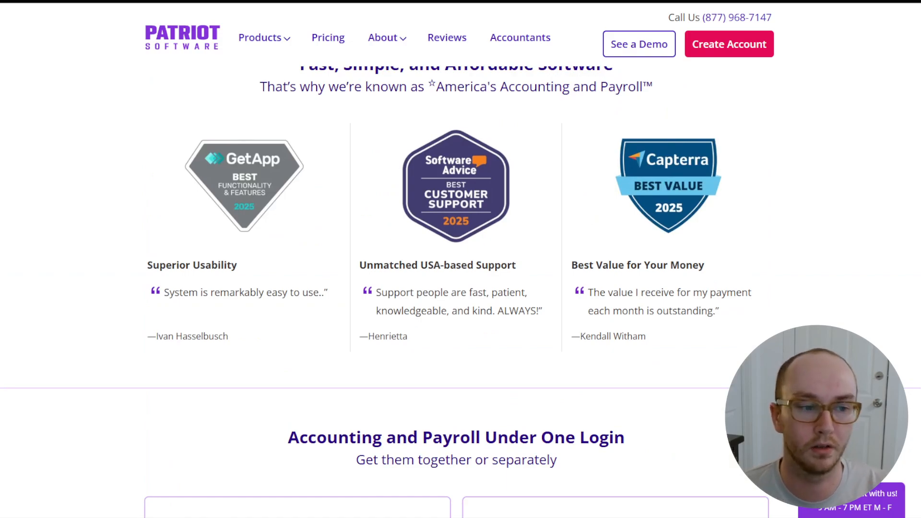
{"action": "scroll", "coordinate": [904, 284], "scroll_direction": "down", "scroll_amount": 15}
{"action": "scroll", "coordinate": [321, 45], "scroll_direction": "up", "scroll_amount": 20}
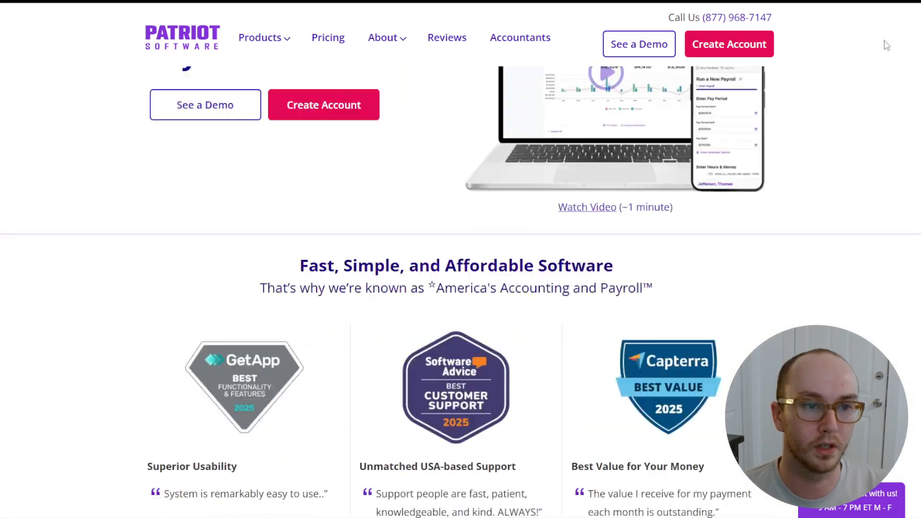
{"action": "left_click", "coordinate": [328, 41]}
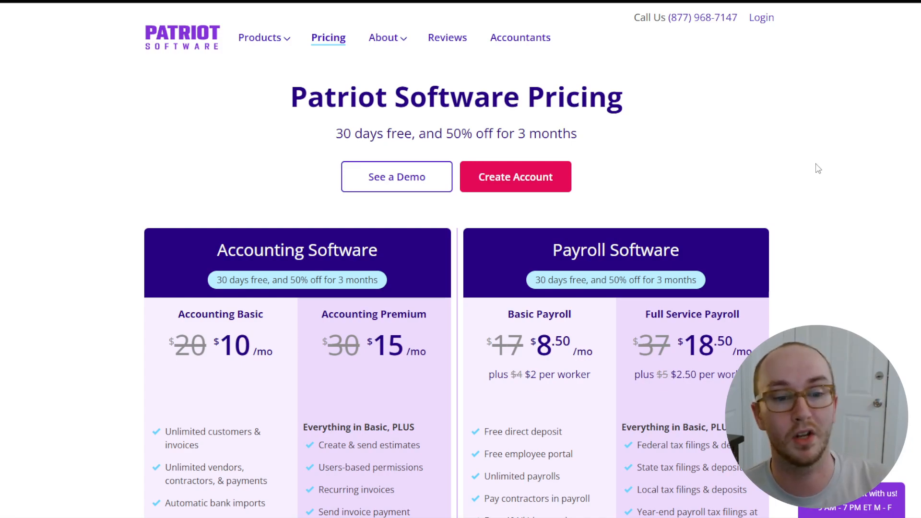
{"action": "scroll", "coordinate": [818, 168], "scroll_direction": "down", "scroll_amount": 3}
{"action": "scroll", "coordinate": [817, 168], "scroll_direction": "up", "scroll_amount": 1}
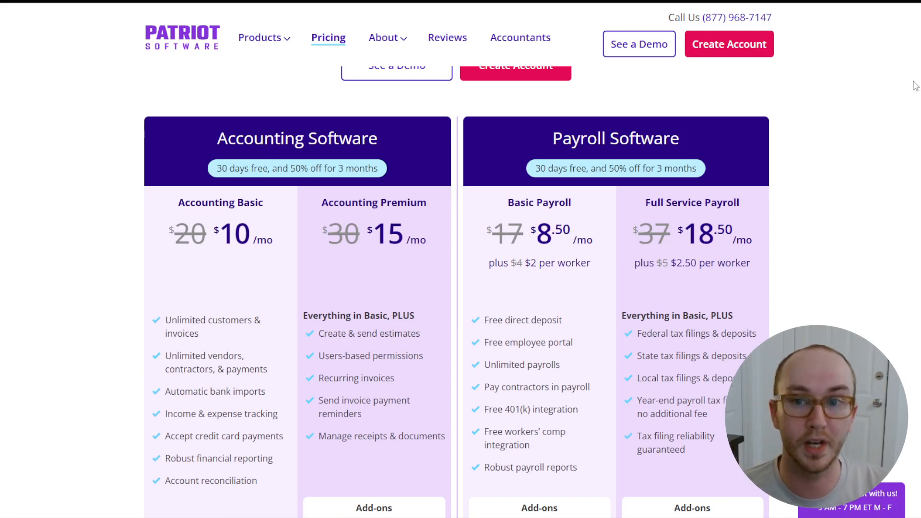
{"action": "scroll", "coordinate": [456, 289], "scroll_direction": "down", "scroll_amount": 1}
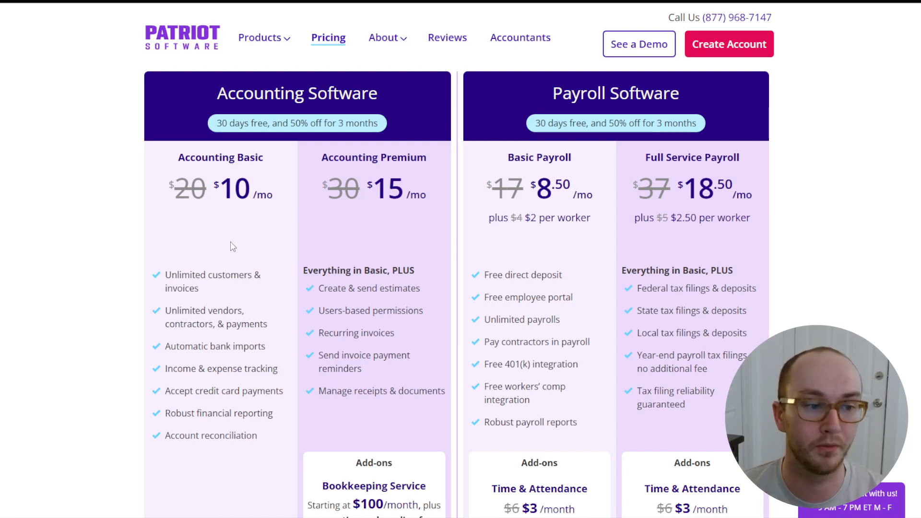
- Compare the feature lists of the Accounting Basic and Accounting Premium plans
{"action": "left_click_drag", "start_coordinate": [163, 276], "coordinate": [221, 314]}
{"action": "left_click", "coordinate": [221, 314]}
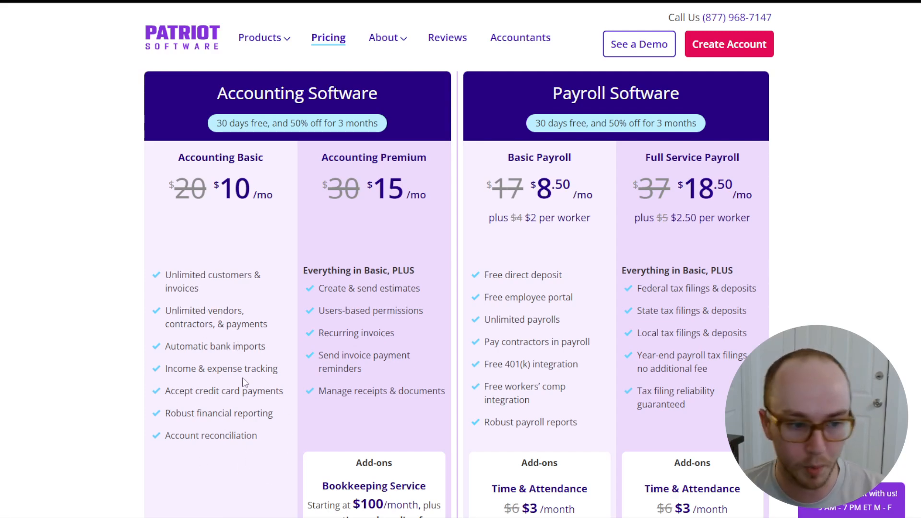
{"action": "left_click_drag", "start_coordinate": [183, 392], "coordinate": [288, 396]}
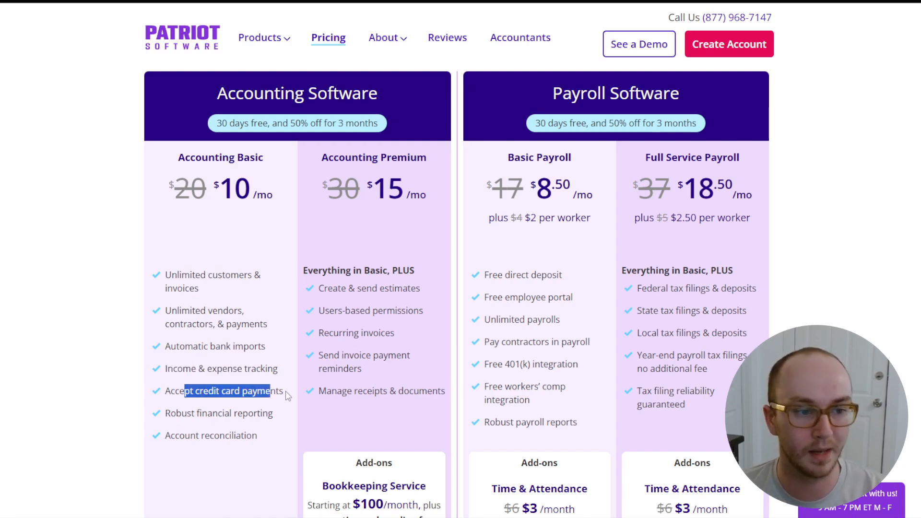
{"action": "left_click", "coordinate": [288, 398]}
{"action": "left_click_drag", "start_coordinate": [163, 312], "coordinate": [201, 326]}
{"action": "left_click", "coordinate": [182, 307]}
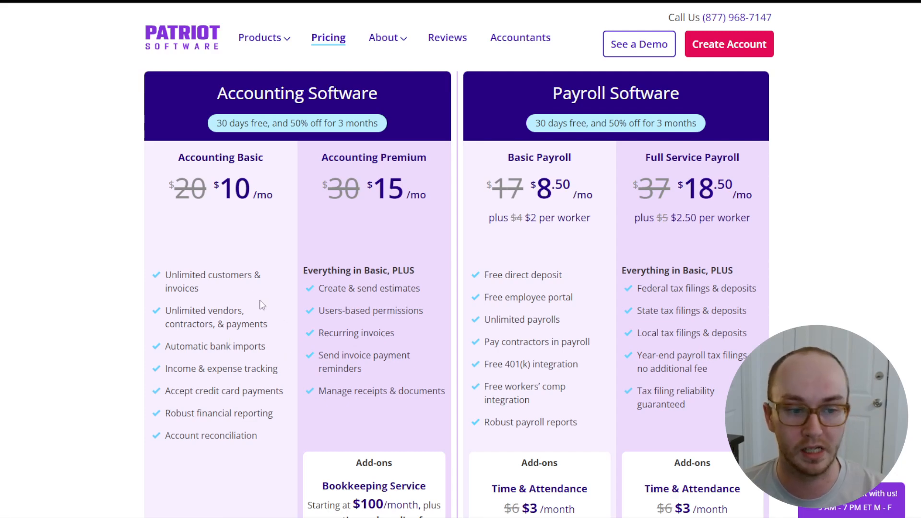
{"action": "left_click_drag", "start_coordinate": [365, 391], "coordinate": [382, 379]}
{"action": "left_click", "coordinate": [335, 349]}
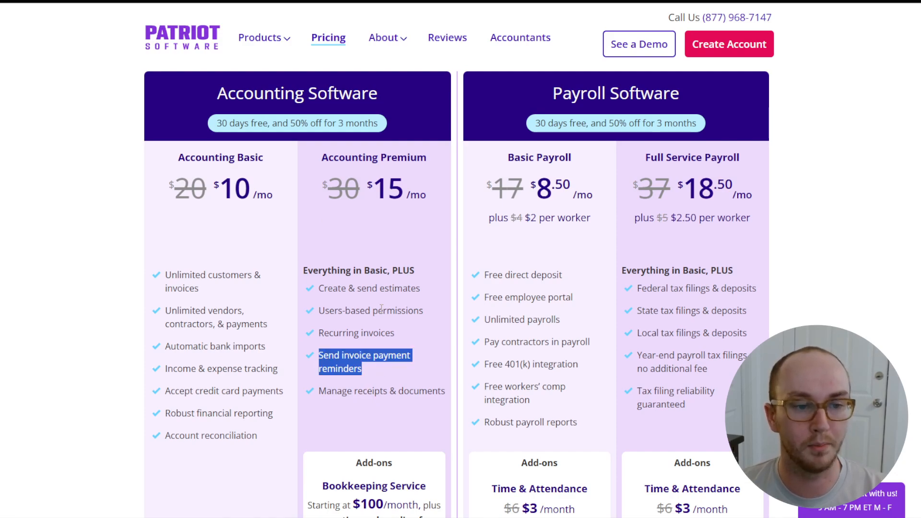
{"action": "left_click", "coordinate": [382, 288]}
- Examine the regular and discounted monthly prices of the Accounting Basic, Accounting Premium and Basic Payroll plans
{"action": "left_click_drag", "start_coordinate": [333, 193], "coordinate": [402, 220]}
{"action": "left_click", "coordinate": [366, 220]}
{"action": "left_click", "coordinate": [401, 220]}
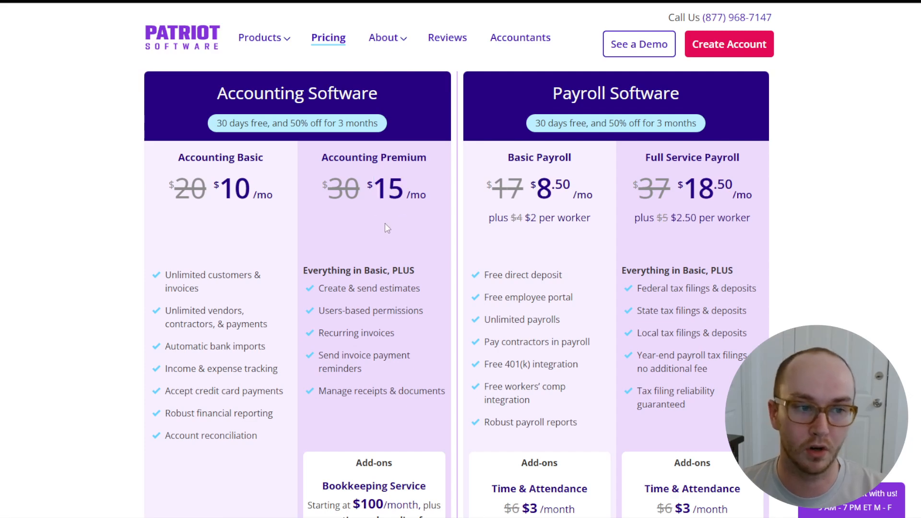
{"action": "left_click_drag", "start_coordinate": [221, 193], "coordinate": [257, 193]}
{"action": "left_click", "coordinate": [267, 246]}
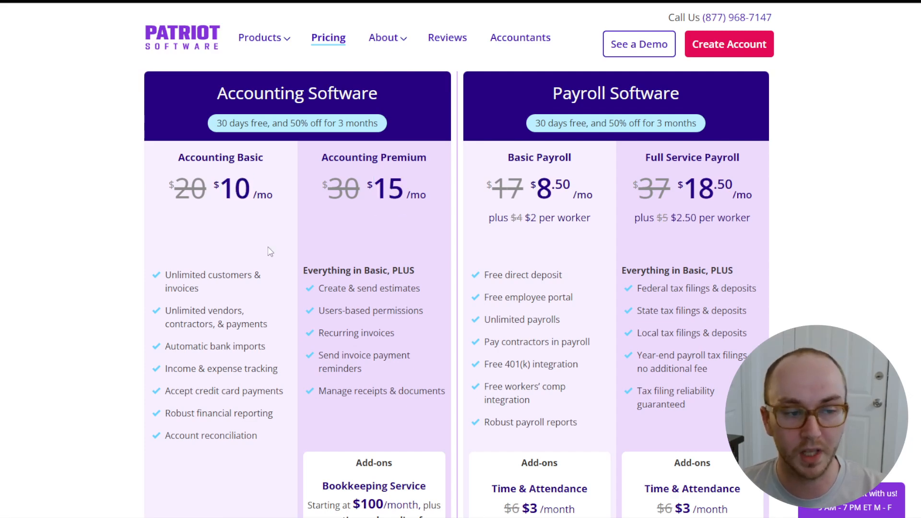
{"action": "left_click_drag", "start_coordinate": [168, 193], "coordinate": [219, 197]}
{"action": "left_click", "coordinate": [226, 199]}
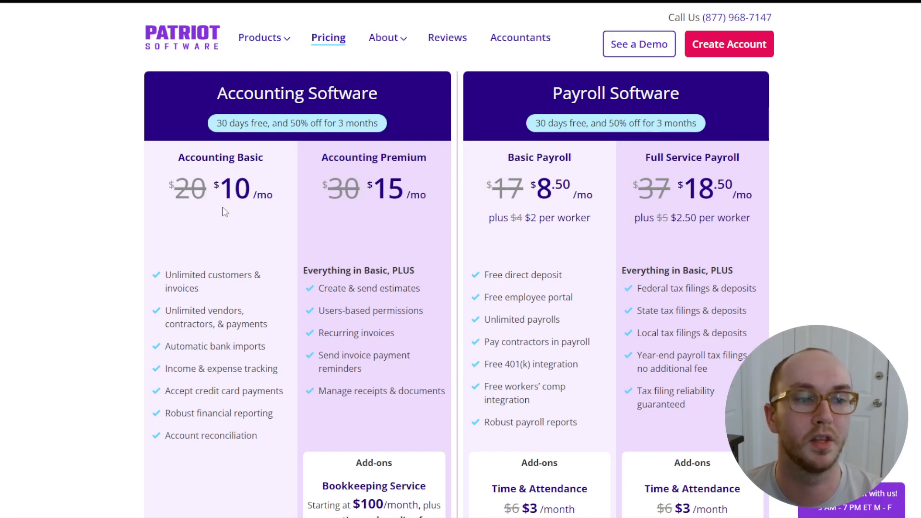
{"action": "left_click_drag", "start_coordinate": [317, 194], "coordinate": [354, 203]}
{"action": "left_click", "coordinate": [355, 211]}
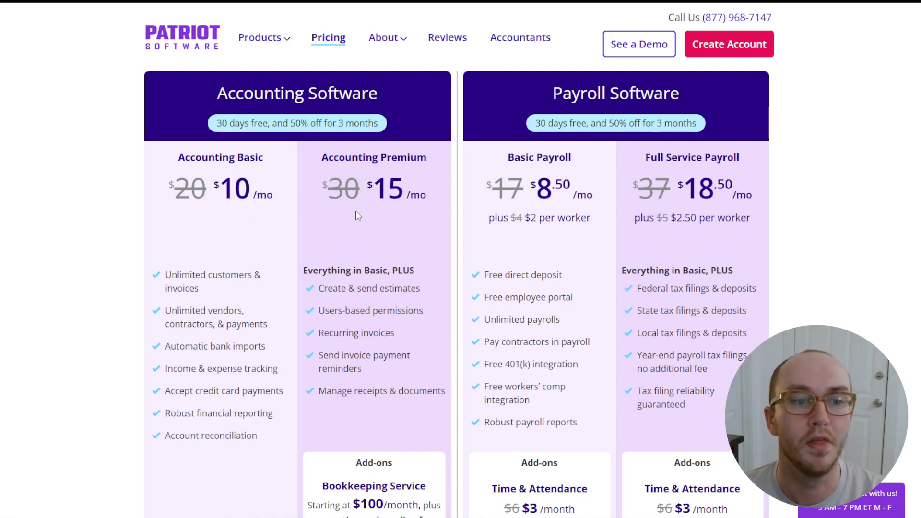
{"action": "left_click_drag", "start_coordinate": [176, 182], "coordinate": [207, 193]}
{"action": "left_click", "coordinate": [216, 252]}
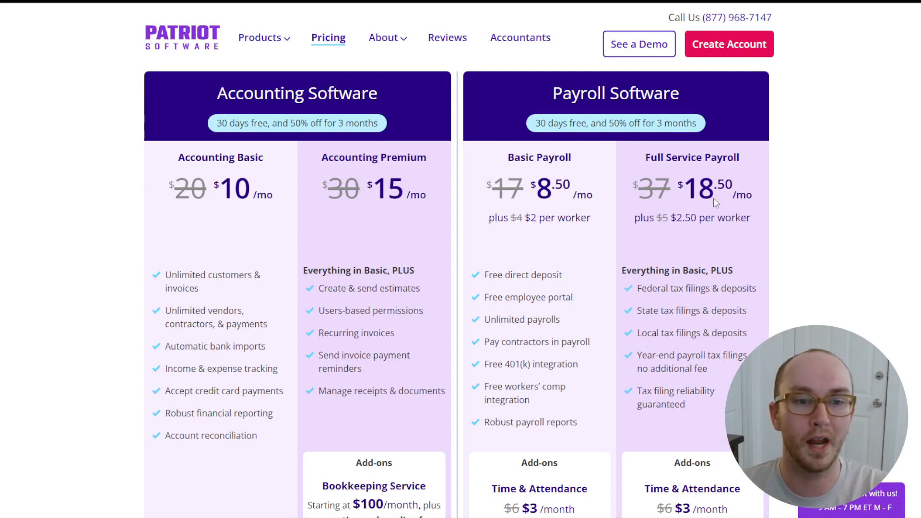
{"action": "left_click_drag", "start_coordinate": [493, 192], "coordinate": [579, 212]}
{"action": "left_click", "coordinate": [578, 212]}
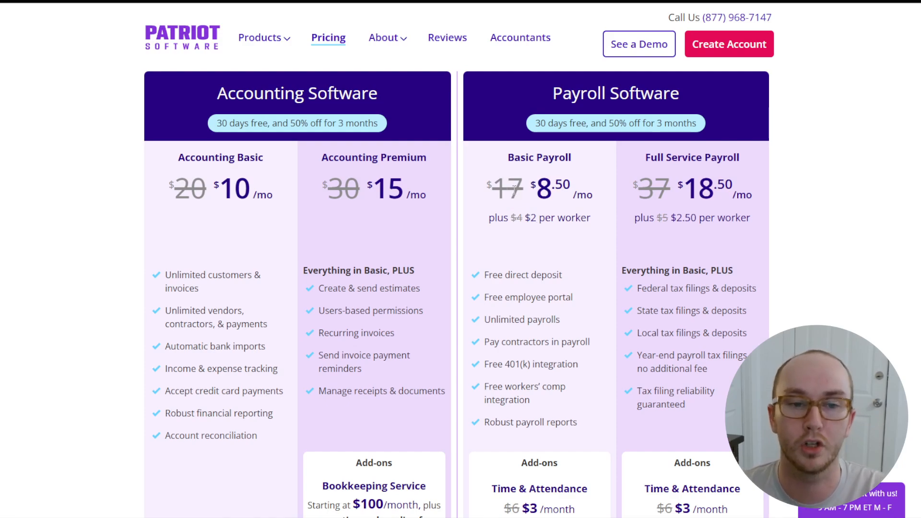
- Review the Basic Payroll plan's regular price and its direct deposit, employee portal and unlimited payrolls features
{"action": "left_click_drag", "start_coordinate": [494, 192], "coordinate": [522, 195]}
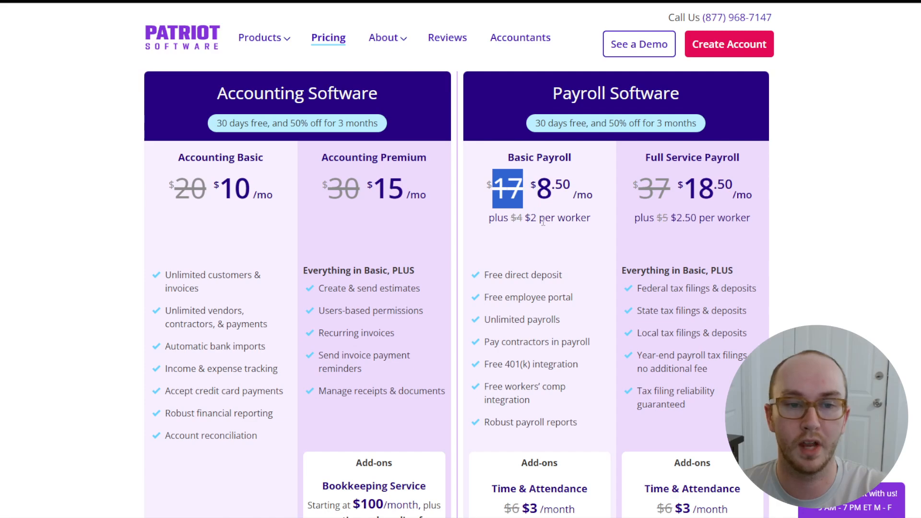
{"action": "left_click", "coordinate": [522, 194]}
{"action": "left_click_drag", "start_coordinate": [484, 276], "coordinate": [566, 283]}
{"action": "left_click", "coordinate": [566, 284]}
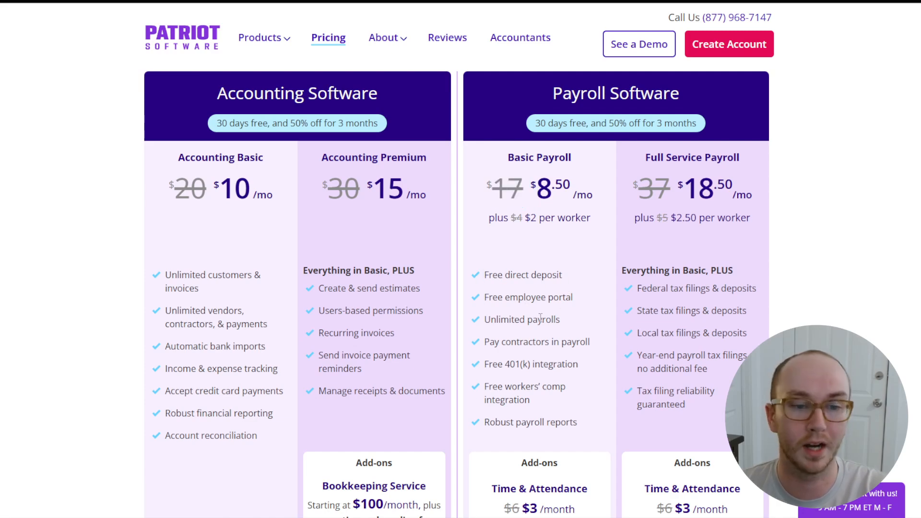
{"action": "left_click_drag", "start_coordinate": [484, 298], "coordinate": [593, 305]}
{"action": "left_click", "coordinate": [593, 306]}
{"action": "left_click_drag", "start_coordinate": [484, 319], "coordinate": [581, 323]}
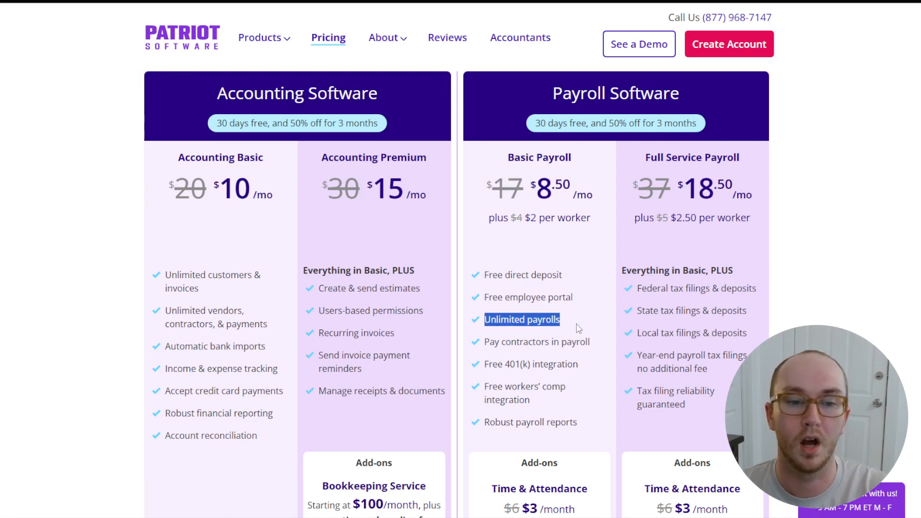
{"action": "left_click", "coordinate": [580, 326]}
- Examine Basic Payroll's remaining features, from contractor payments and 401(k) integration through workers' comp integration and payroll reports
{"action": "left_click_drag", "start_coordinate": [484, 341], "coordinate": [576, 347]}
{"action": "left_click", "coordinate": [583, 380]}
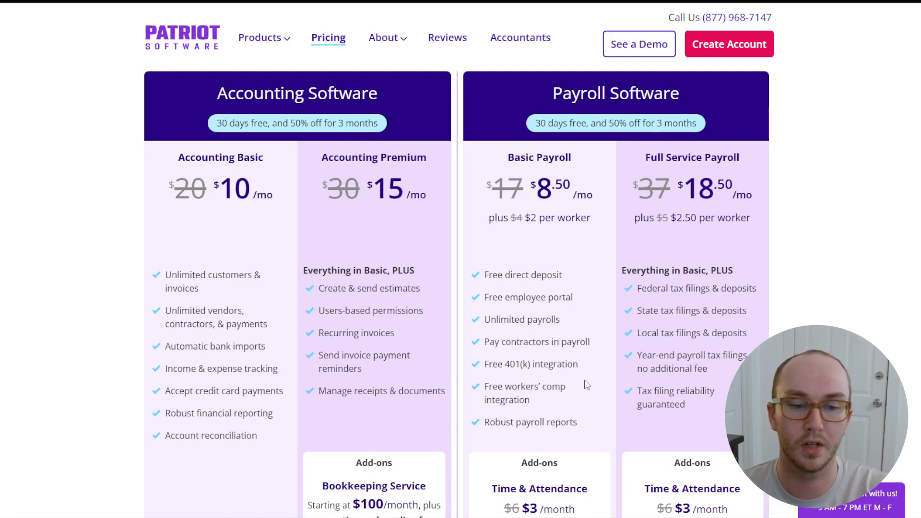
{"action": "scroll", "coordinate": [583, 381], "scroll_direction": "down", "scroll_amount": 1}
{"action": "left_click_drag", "start_coordinate": [484, 308], "coordinate": [548, 311]}
{"action": "left_click", "coordinate": [580, 328]}
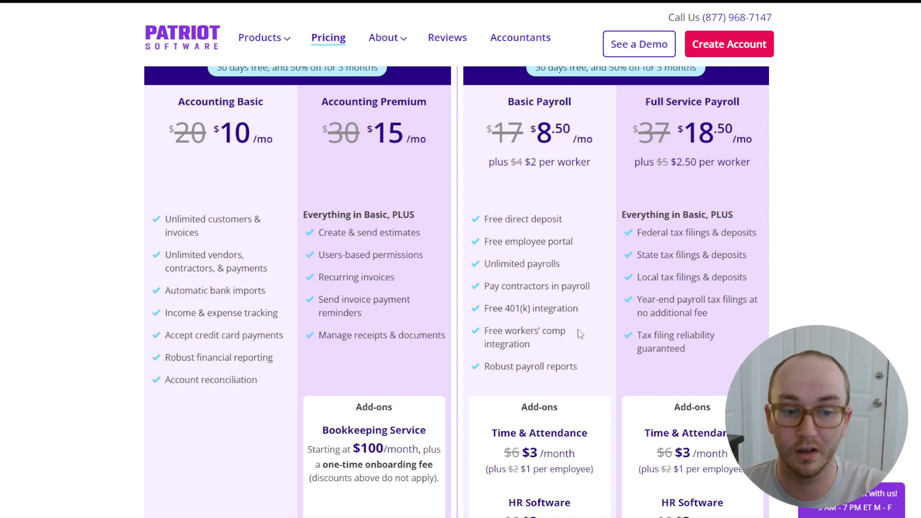
{"action": "scroll", "coordinate": [568, 337], "scroll_direction": "down", "scroll_amount": 1}
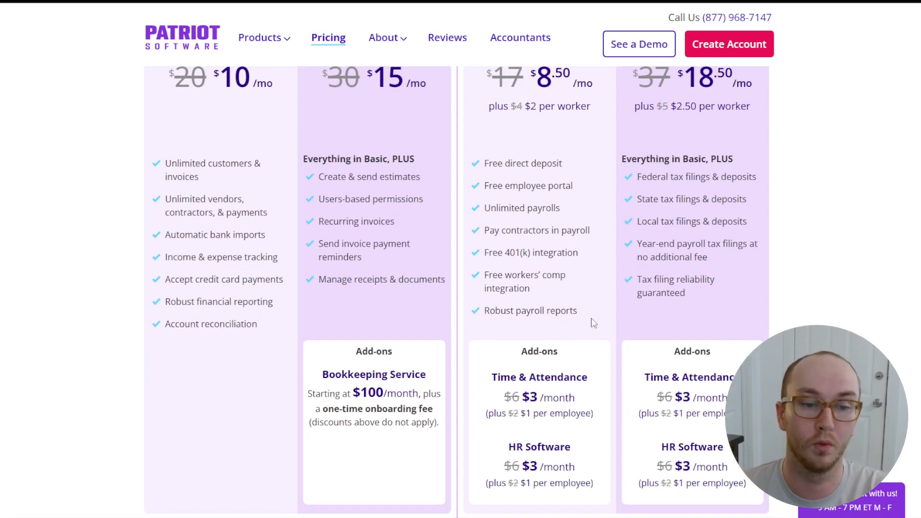
- Review the Full Service Payroll tax filing features and the payroll and bookkeeping add-on prices
{"action": "scroll", "coordinate": [570, 362], "scroll_direction": "up", "scroll_amount": 2}
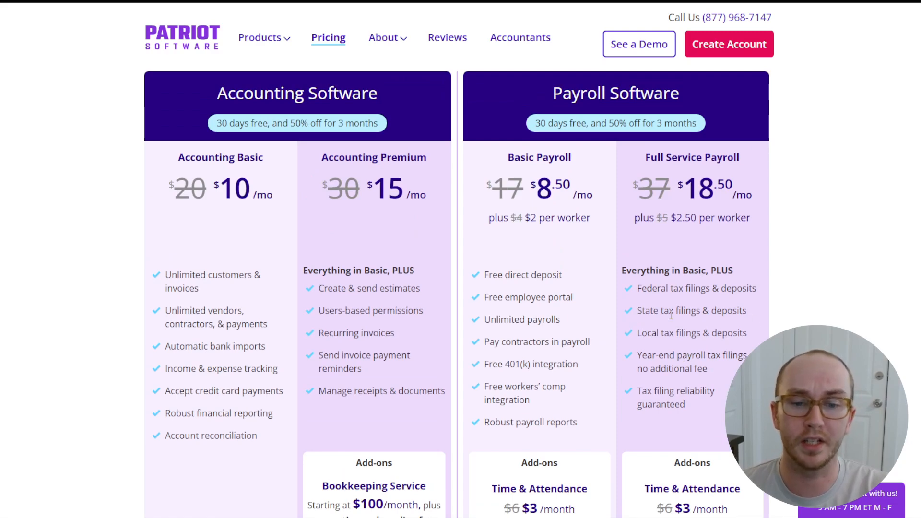
{"action": "scroll", "coordinate": [670, 314], "scroll_direction": "down", "scroll_amount": 1}
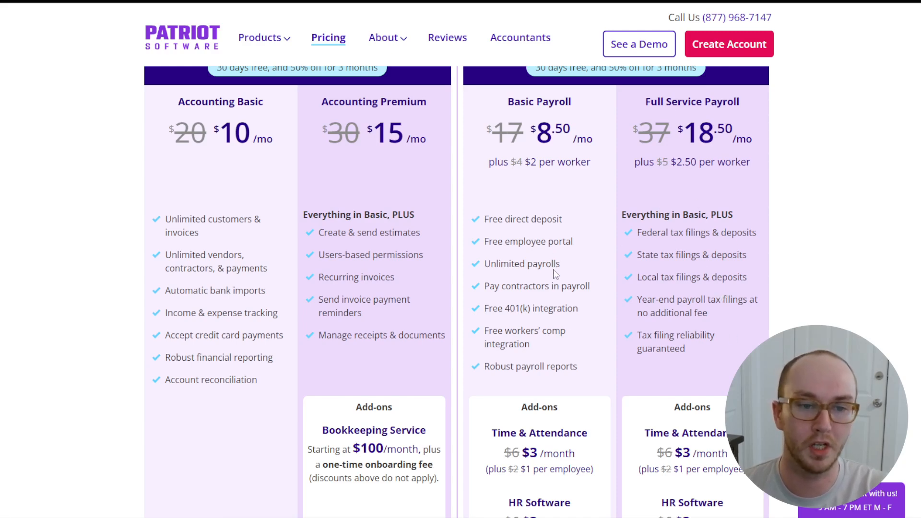
{"action": "scroll", "coordinate": [818, 304], "scroll_direction": "down", "scroll_amount": 3}
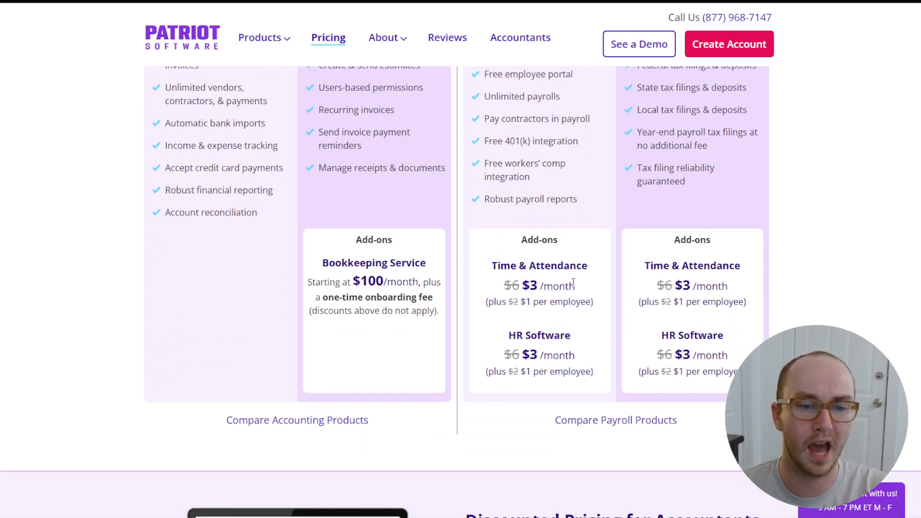
{"action": "scroll", "coordinate": [756, 288], "scroll_direction": "down", "scroll_amount": 2}
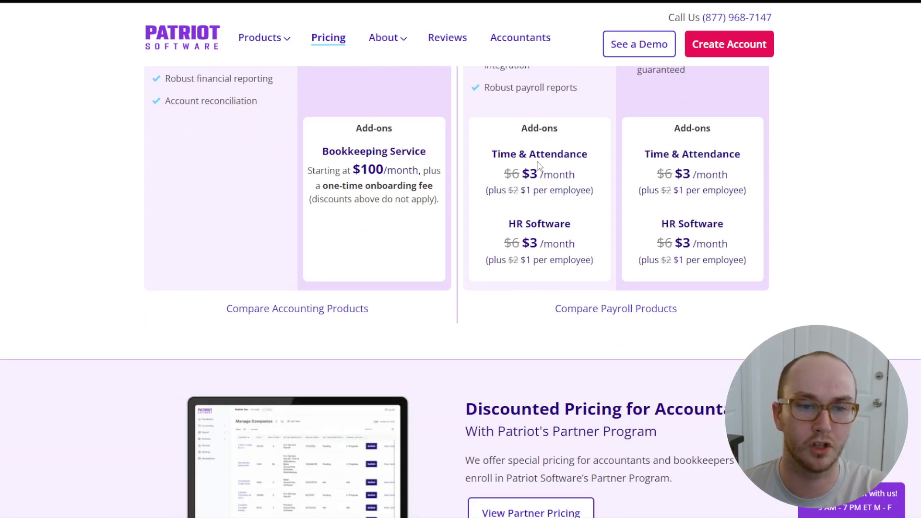
{"action": "scroll", "coordinate": [358, 277], "scroll_direction": "up", "scroll_amount": 1}
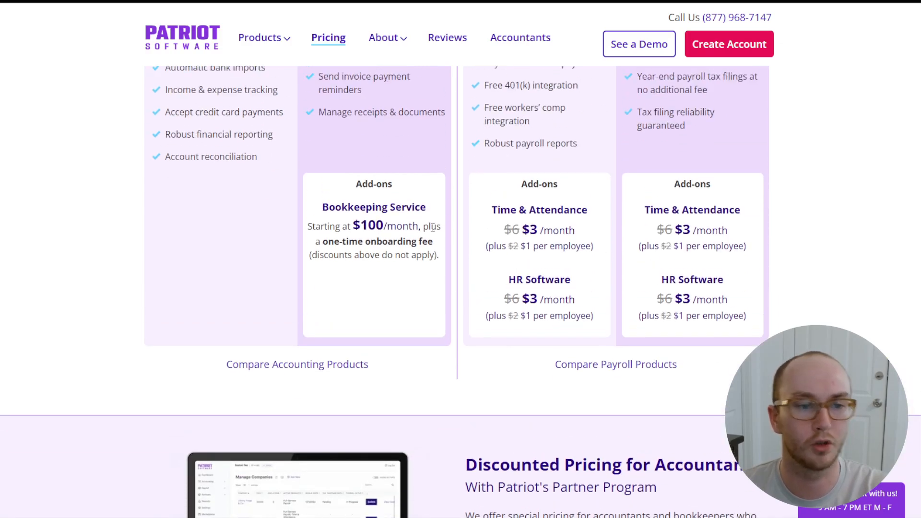
- Examine the "Discounted Pricing for Accountants" section and look back over the accounting and payroll plan tables
{"action": "scroll", "coordinate": [470, 333], "scroll_direction": "down", "scroll_amount": 4}
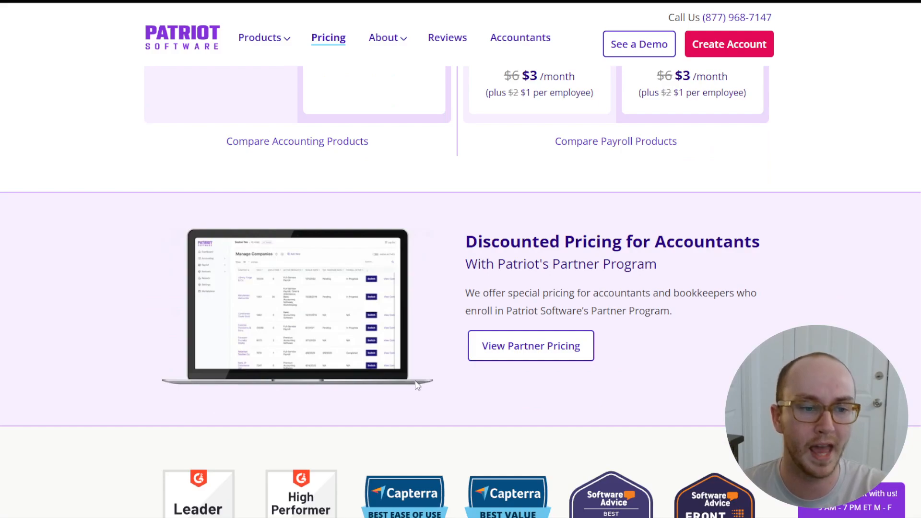
{"action": "scroll", "coordinate": [418, 382], "scroll_direction": "down", "scroll_amount": 1}
{"action": "scroll", "coordinate": [417, 382], "scroll_direction": "up", "scroll_amount": 8}
{"action": "scroll", "coordinate": [418, 376], "scroll_direction": "up", "scroll_amount": 6}
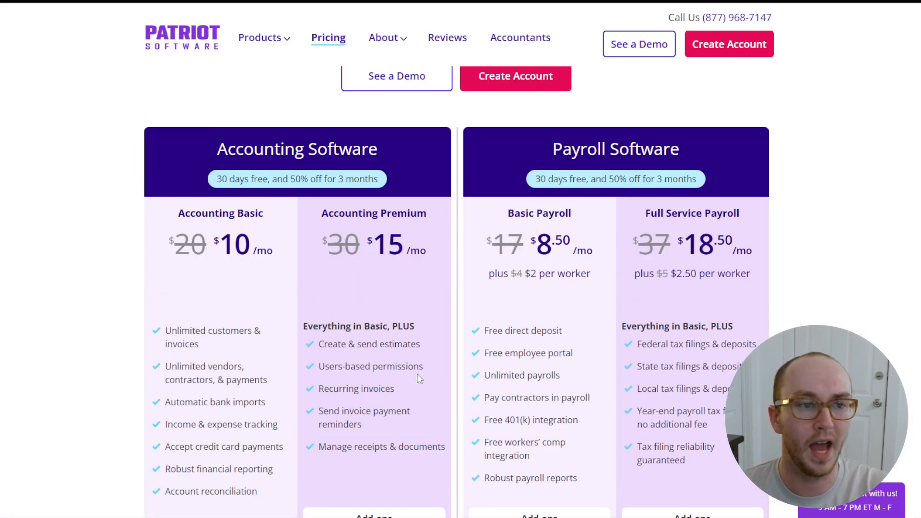
{"action": "scroll", "coordinate": [416, 372], "scroll_direction": "down", "scroll_amount": 7}
{"action": "scroll", "coordinate": [417, 372], "scroll_direction": "down", "scroll_amount": 7}
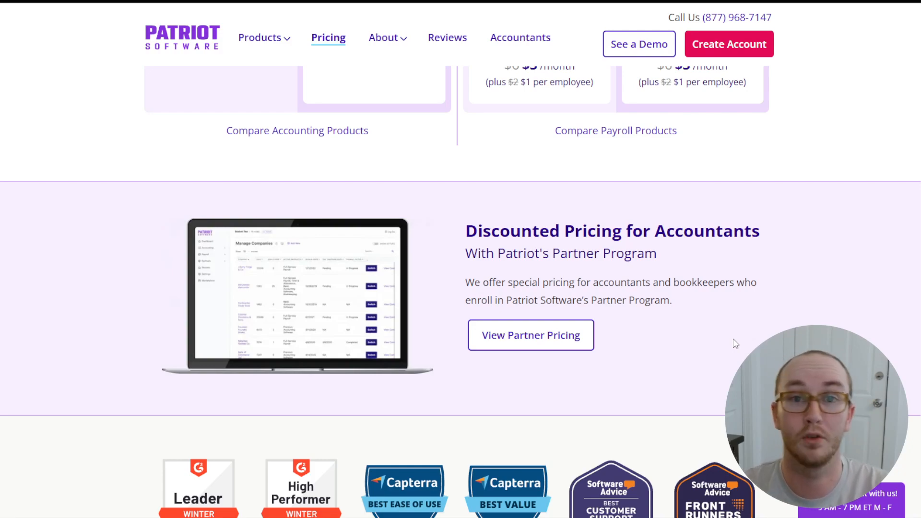
{"action": "scroll", "coordinate": [735, 343], "scroll_direction": "up", "scroll_amount": 10}
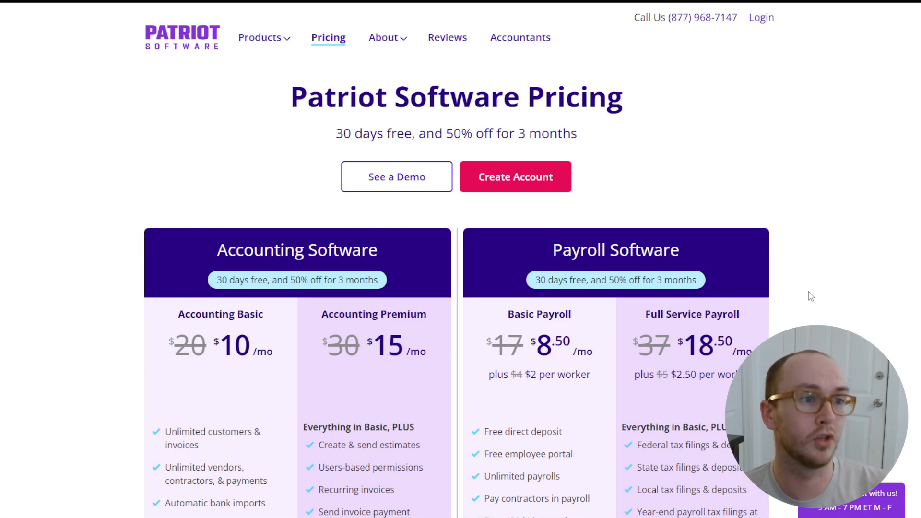
- Go to the self-guided demo account, expand the Accounting section and open its Overview page
{"action": "left_click", "coordinate": [202, 51]}
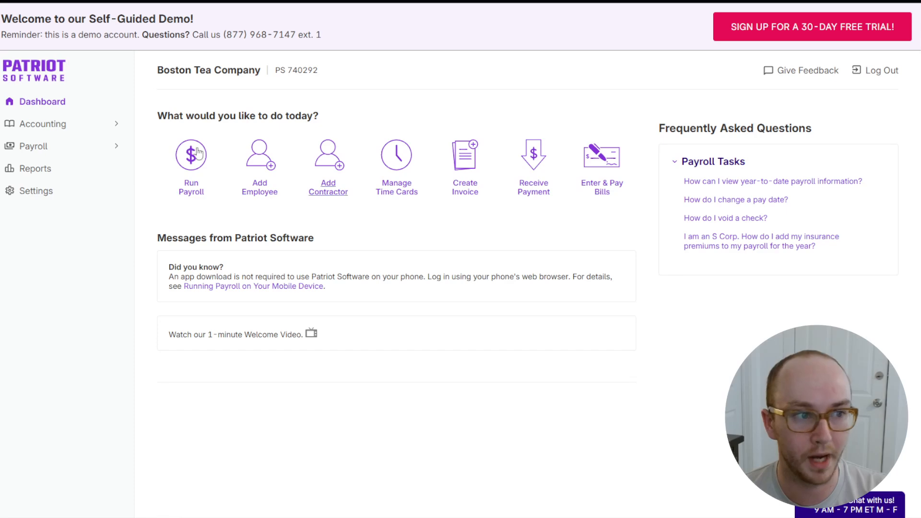
{"action": "left_click", "coordinate": [101, 125]}
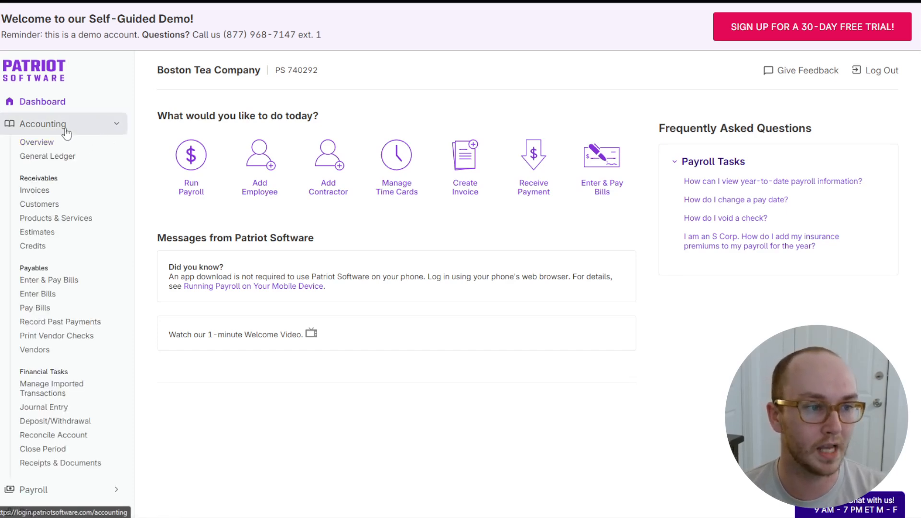
{"action": "left_click", "coordinate": [122, 126]}
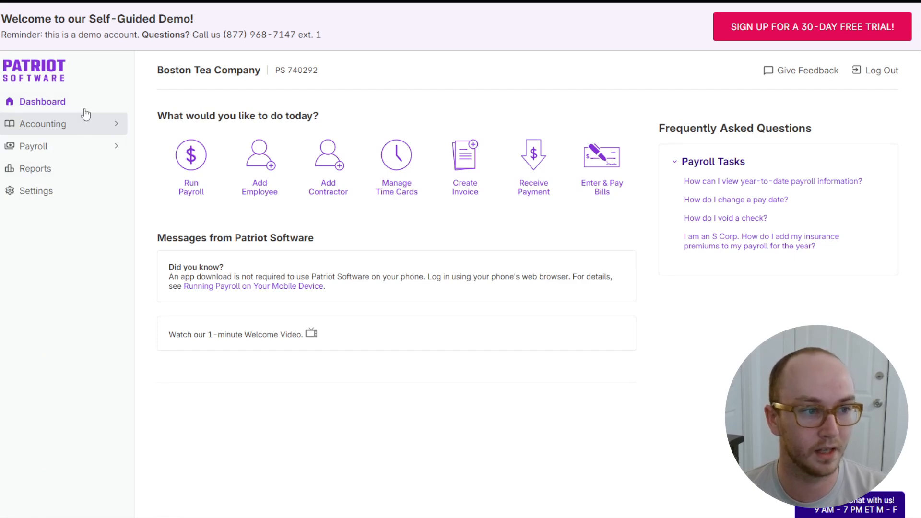
{"action": "left_click", "coordinate": [105, 124]}
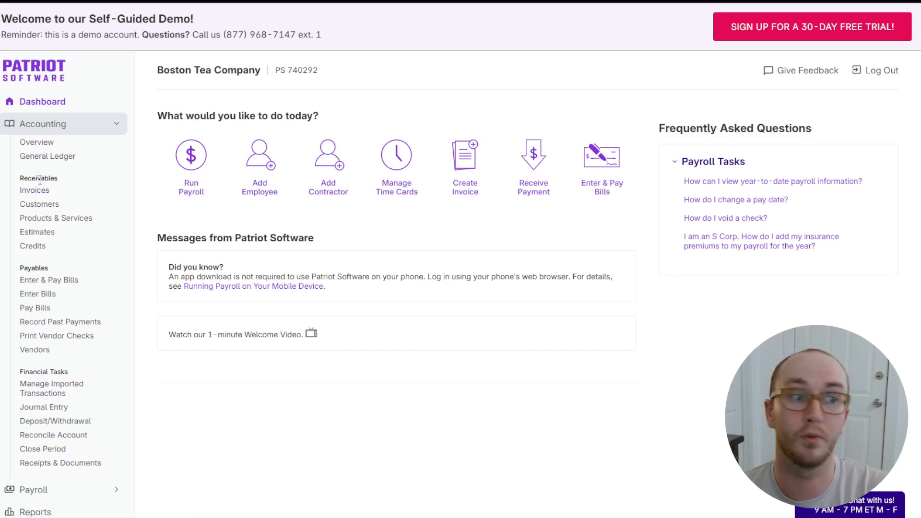
{"action": "left_click", "coordinate": [38, 142]}
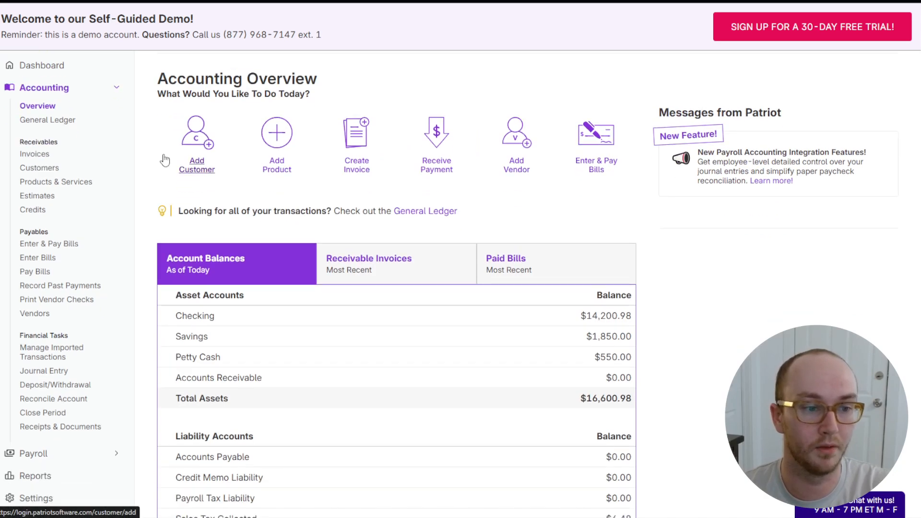
- Read through the Account Balances list from the asset accounts down to total expenses
{"action": "scroll", "coordinate": [287, 144], "scroll_direction": "down", "scroll_amount": 4}
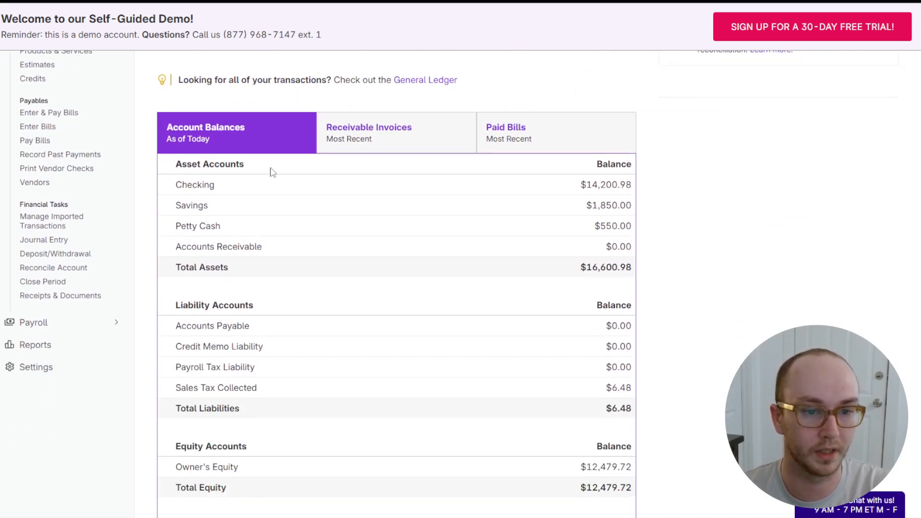
{"action": "scroll", "coordinate": [282, 283], "scroll_direction": "down", "scroll_amount": 6}
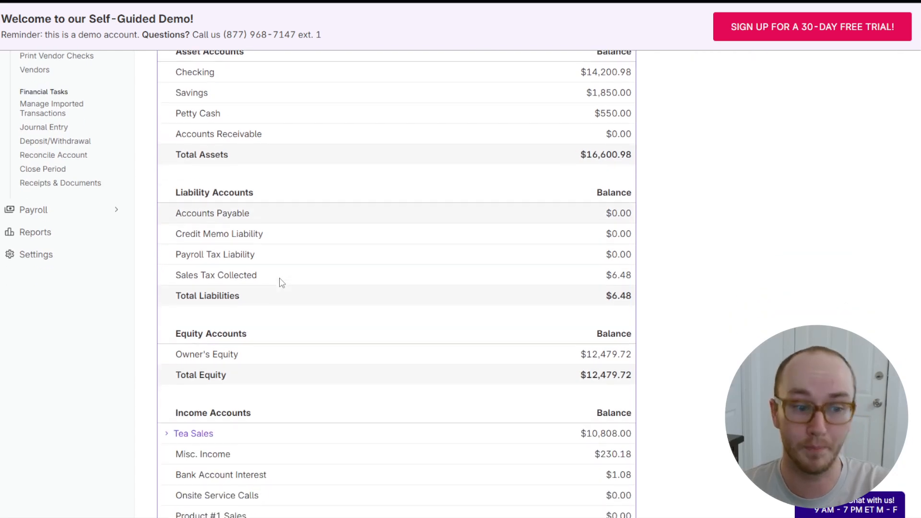
{"action": "scroll", "coordinate": [363, 224], "scroll_direction": "down", "scroll_amount": 8}
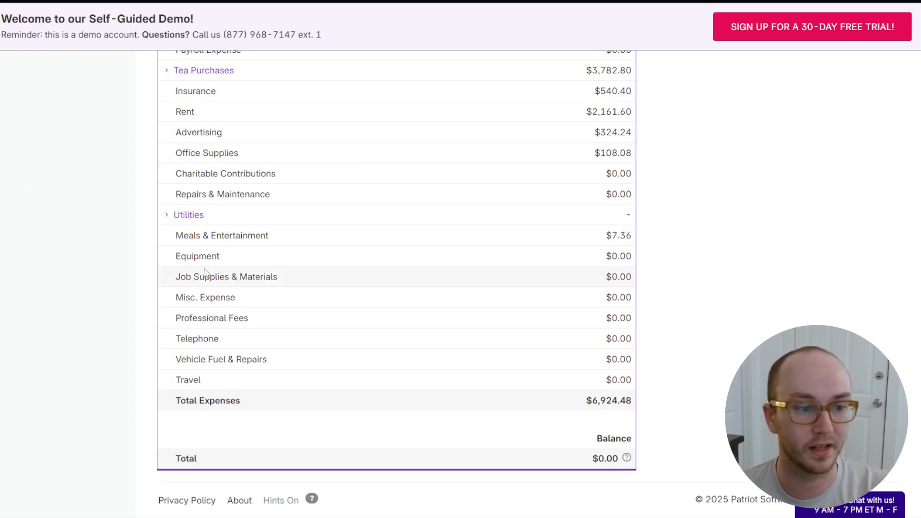
- Examine the income and expense account categories and their balances
{"action": "scroll", "coordinate": [207, 334], "scroll_direction": "up", "scroll_amount": 1}
{"action": "scroll", "coordinate": [208, 335], "scroll_direction": "up", "scroll_amount": 4}
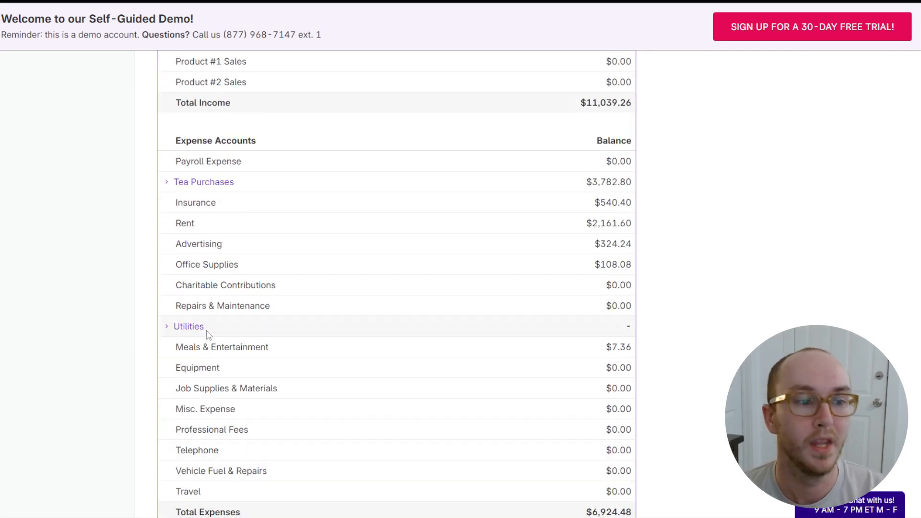
{"action": "scroll", "coordinate": [241, 379], "scroll_direction": "up", "scroll_amount": 1}
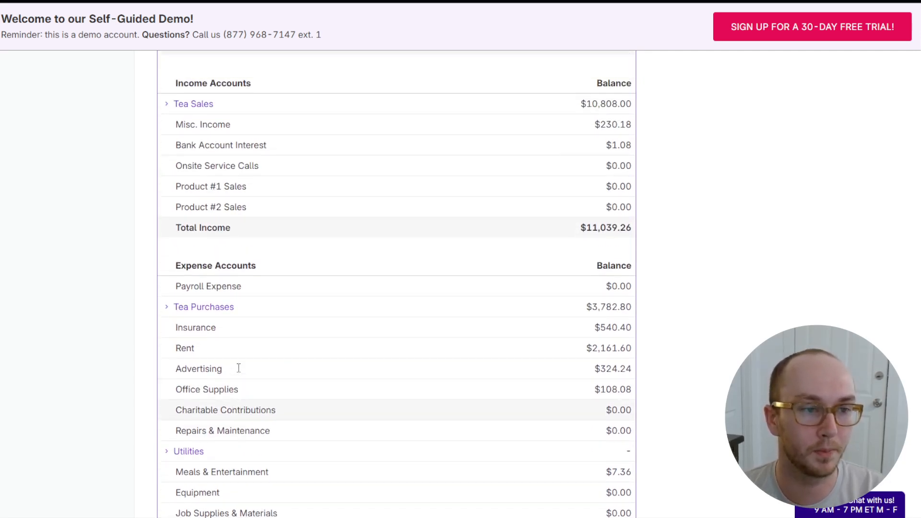
{"action": "scroll", "coordinate": [355, 401], "scroll_direction": "down", "scroll_amount": 3}
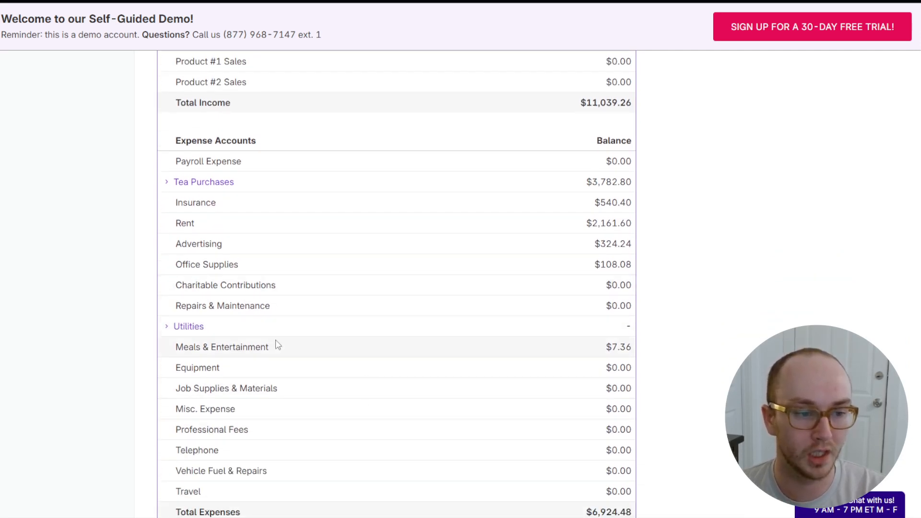
{"action": "scroll", "coordinate": [278, 346], "scroll_direction": "down", "scroll_amount": 2}
{"action": "scroll", "coordinate": [332, 381], "scroll_direction": "up", "scroll_amount": 2}
{"action": "scroll", "coordinate": [332, 383], "scroll_direction": "up", "scroll_amount": 4}
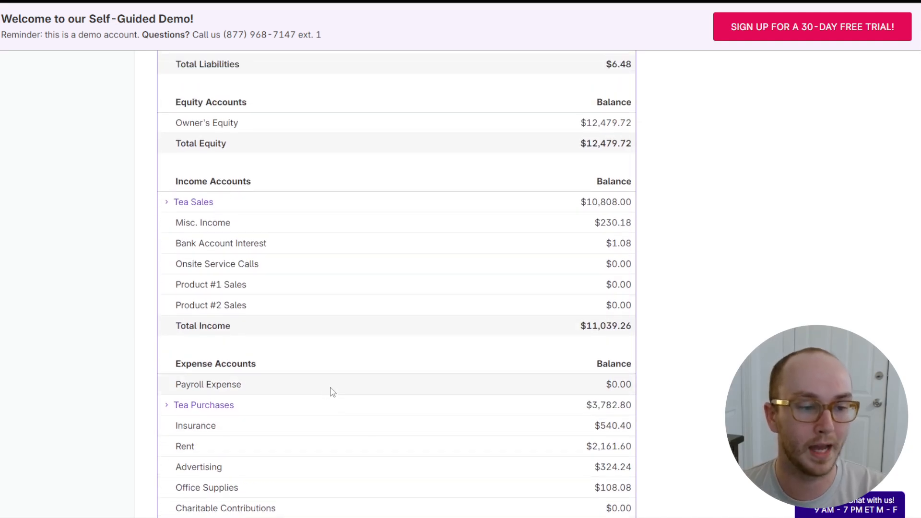
- Review the equity, liability and asset account balances and return to the start of the Accounting Overview
{"action": "scroll", "coordinate": [305, 399], "scroll_direction": "up", "scroll_amount": 2}
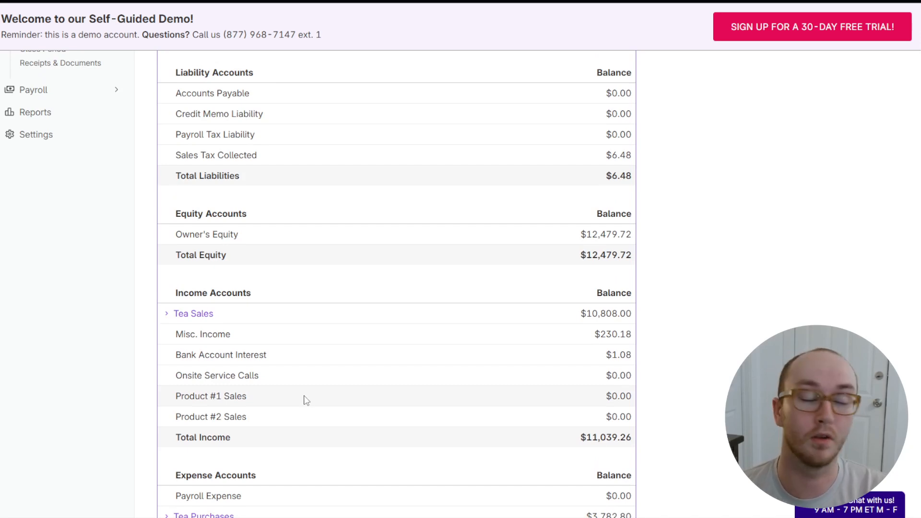
{"action": "scroll", "coordinate": [295, 381], "scroll_direction": "up", "scroll_amount": 4}
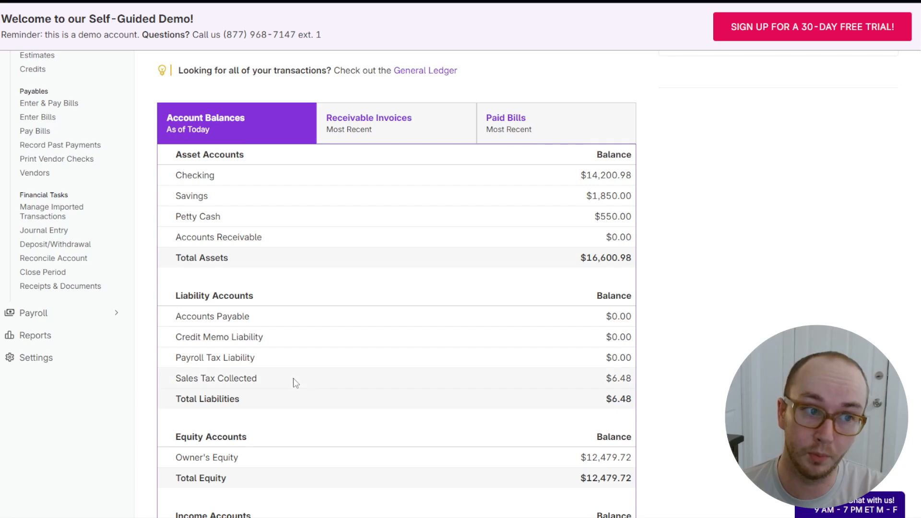
{"action": "scroll", "coordinate": [295, 382], "scroll_direction": "up", "scroll_amount": 3}
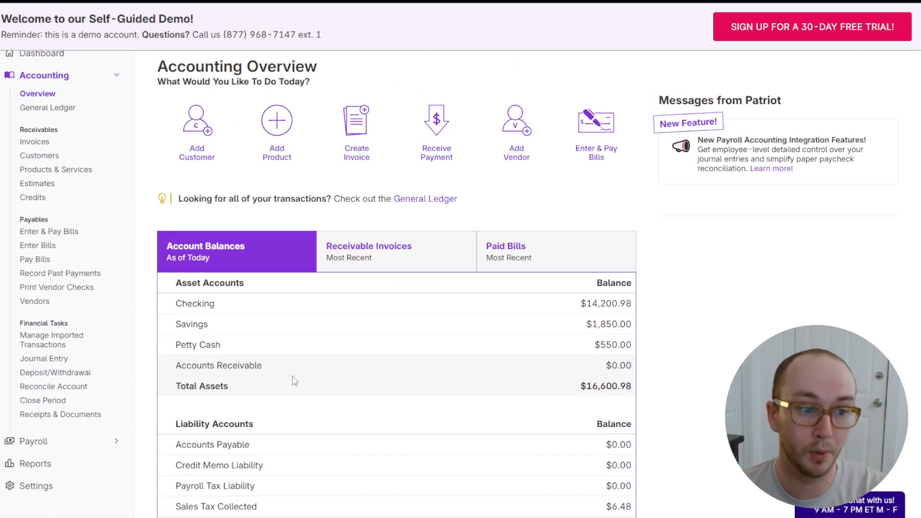
{"action": "scroll", "coordinate": [295, 381], "scroll_direction": "down", "scroll_amount": 3}
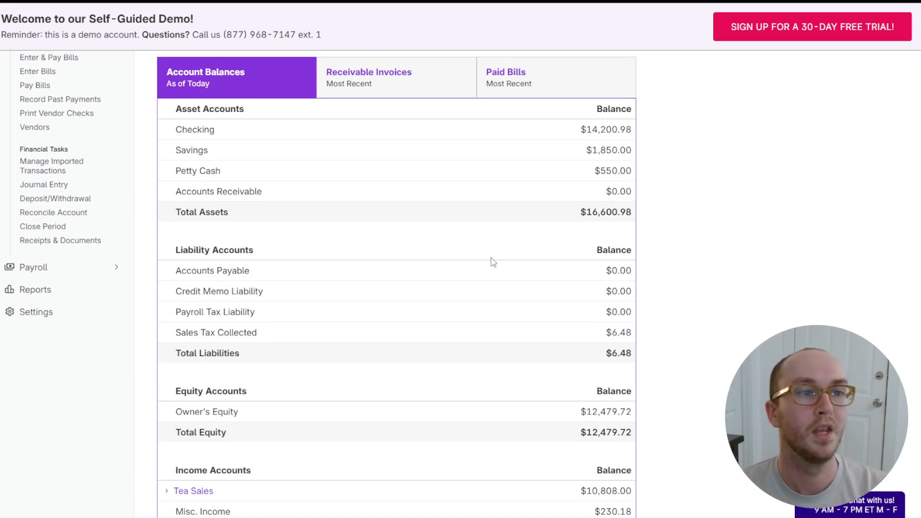
{"action": "scroll", "coordinate": [491, 261], "scroll_direction": "up", "scroll_amount": 5}
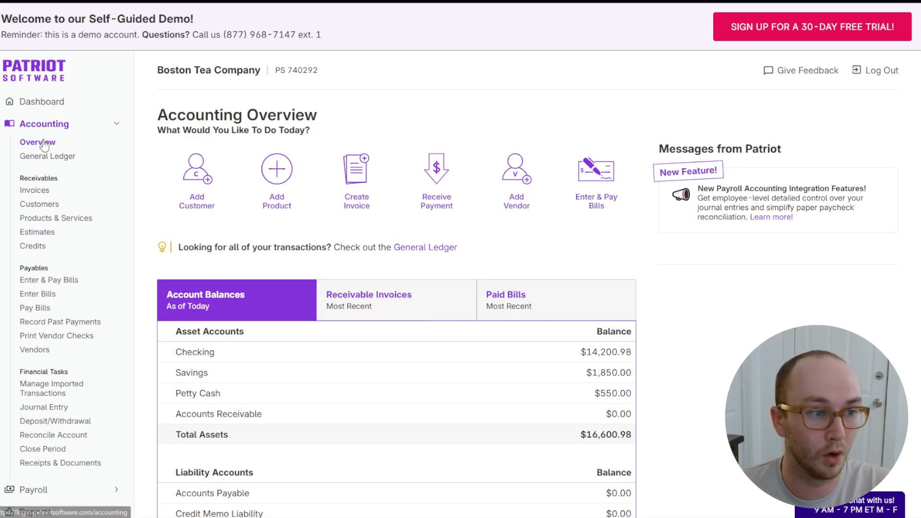
- Open the General Ledger report page, return to the Accounting Overview and highlight the "Looking for all of your transactions?" hint
{"action": "left_click", "coordinate": [46, 157]}
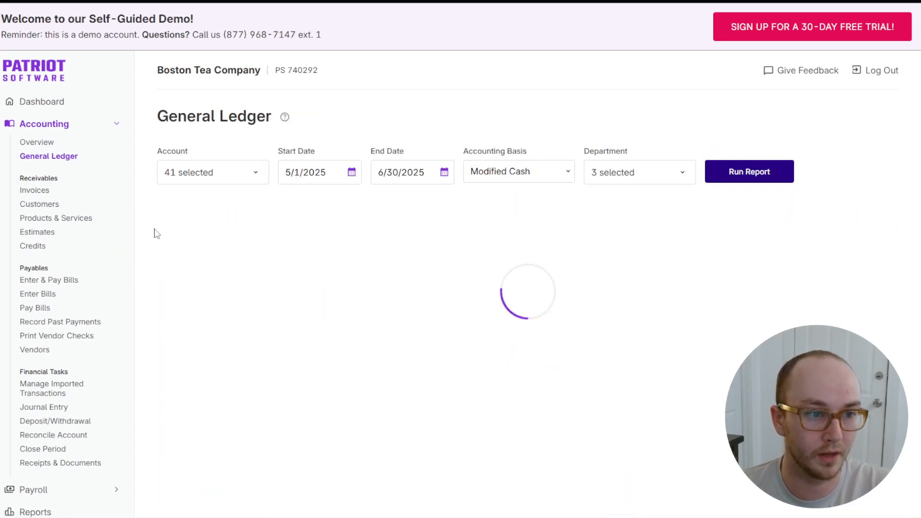
{"action": "left_click", "coordinate": [37, 141]}
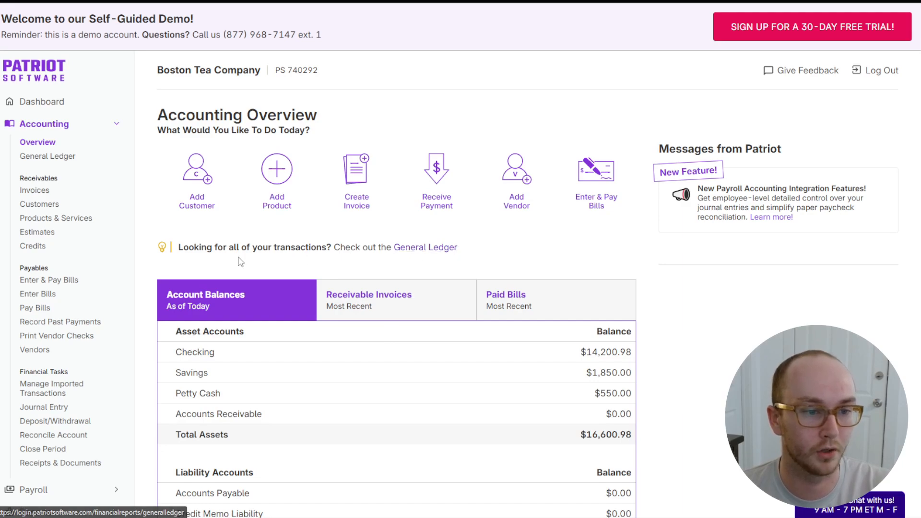
{"action": "left_click_drag", "start_coordinate": [172, 252], "coordinate": [331, 258]}
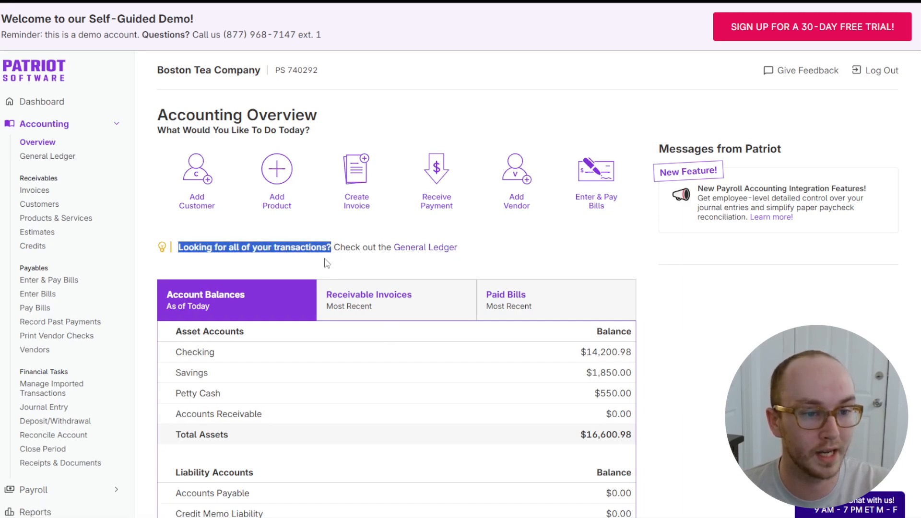
- Open the General Ledger and read through the Checking account's transactions, highlighting the Checking heading
{"action": "left_click", "coordinate": [329, 261]}
{"action": "left_click", "coordinate": [51, 164]}
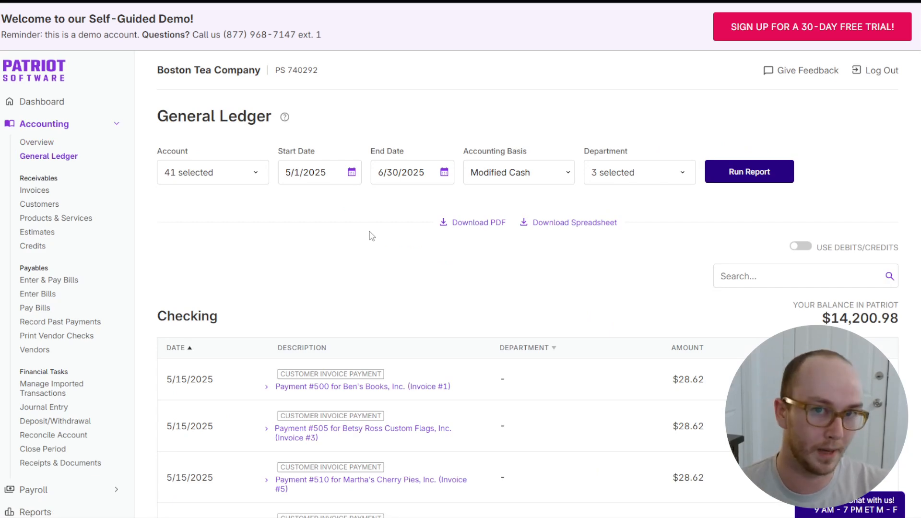
{"action": "scroll", "coordinate": [372, 235], "scroll_direction": "down", "scroll_amount": 5}
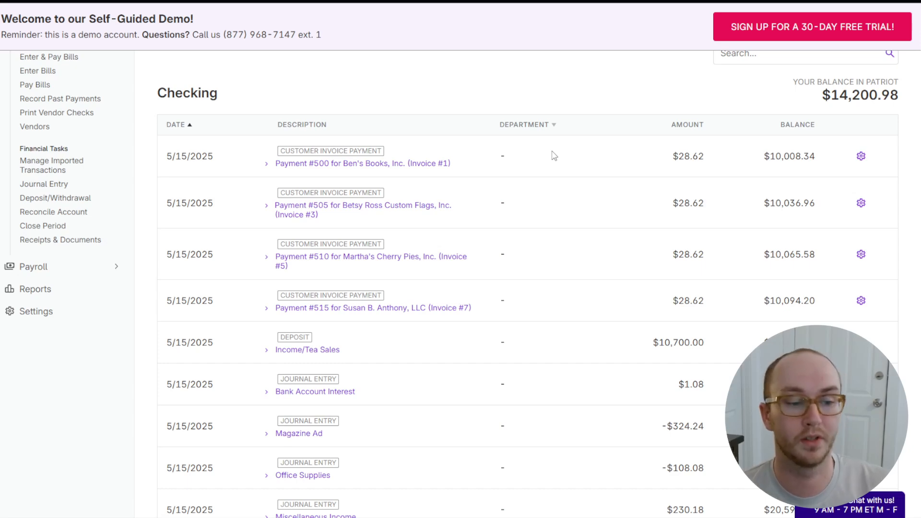
{"action": "scroll", "coordinate": [554, 156], "scroll_direction": "up", "scroll_amount": 4}
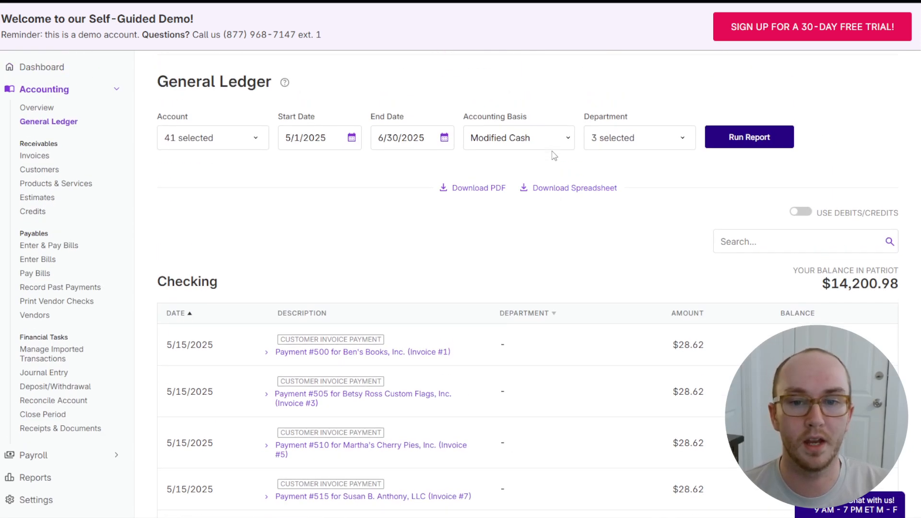
{"action": "scroll", "coordinate": [586, 281], "scroll_direction": "down", "scroll_amount": 4}
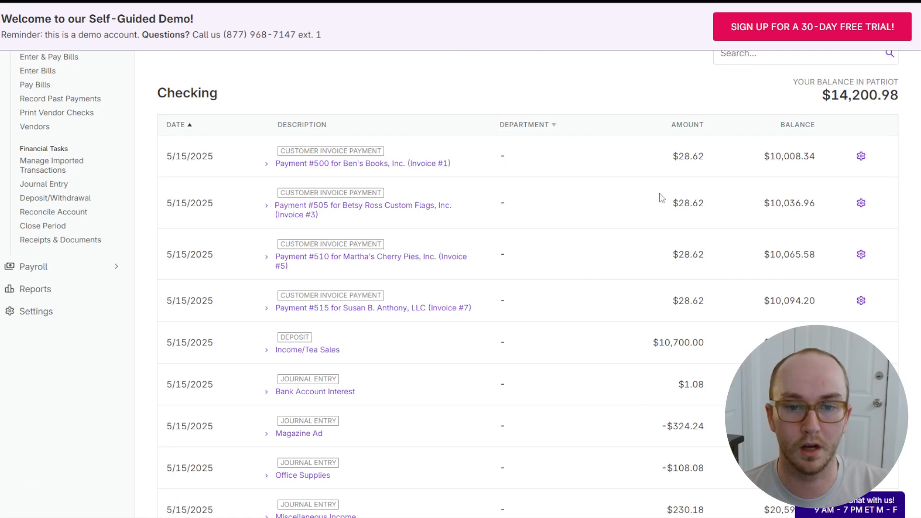
{"action": "scroll", "coordinate": [621, 360], "scroll_direction": "down", "scroll_amount": 5}
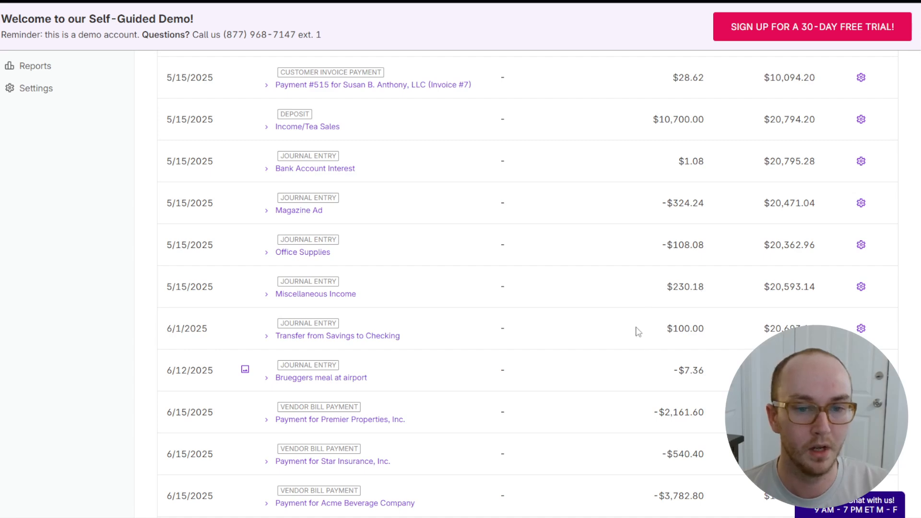
{"action": "scroll", "coordinate": [621, 390], "scroll_direction": "down", "scroll_amount": 2}
{"action": "scroll", "coordinate": [621, 390], "scroll_direction": "down", "scroll_amount": 6}
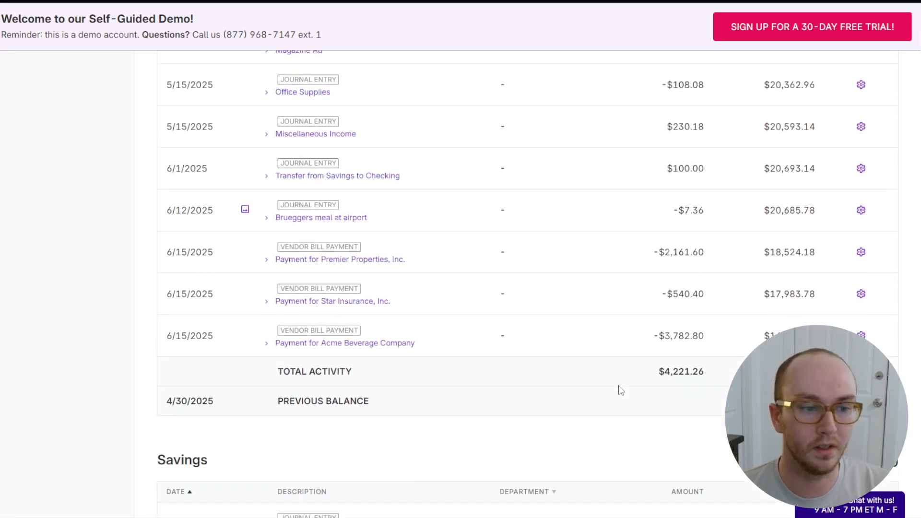
{"action": "scroll", "coordinate": [621, 390], "scroll_direction": "up", "scroll_amount": 6}
{"action": "scroll", "coordinate": [621, 390], "scroll_direction": "up", "scroll_amount": 8}
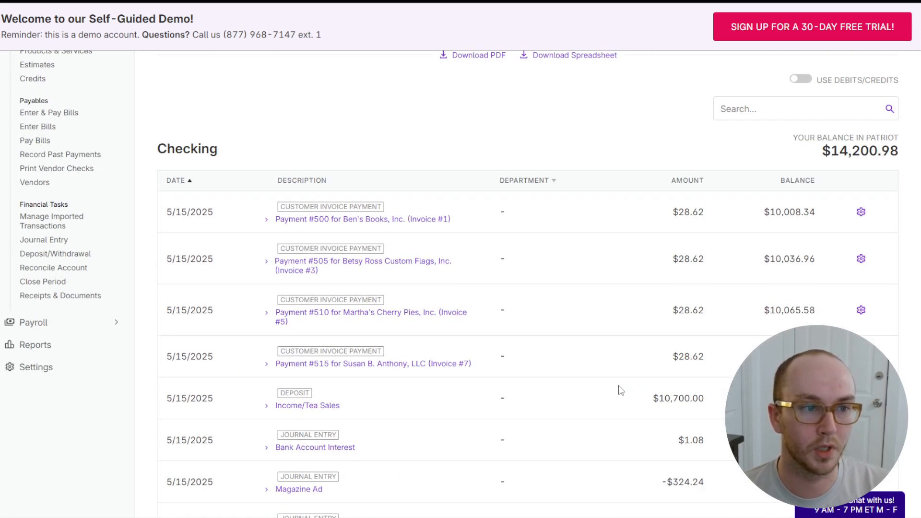
{"action": "left_click_drag", "start_coordinate": [147, 155], "coordinate": [247, 147]}
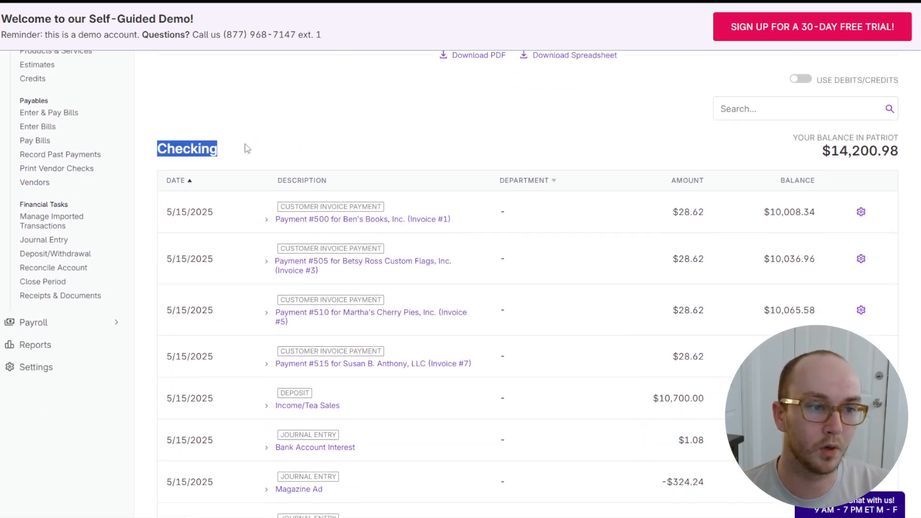
{"action": "left_click", "coordinate": [247, 148]}
- Review the ledger entries for Savings, Petty Cash, Sales Tax Collected and Owner's Equity
{"action": "scroll", "coordinate": [358, 201], "scroll_direction": "down", "scroll_amount": 13}
{"action": "scroll", "coordinate": [357, 201], "scroll_direction": "down", "scroll_amount": 3}
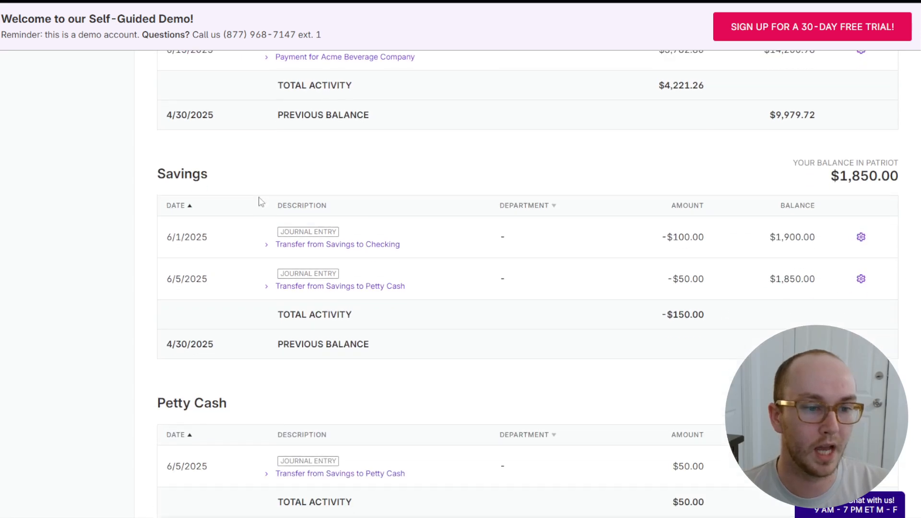
{"action": "scroll", "coordinate": [306, 194], "scroll_direction": "down", "scroll_amount": 5}
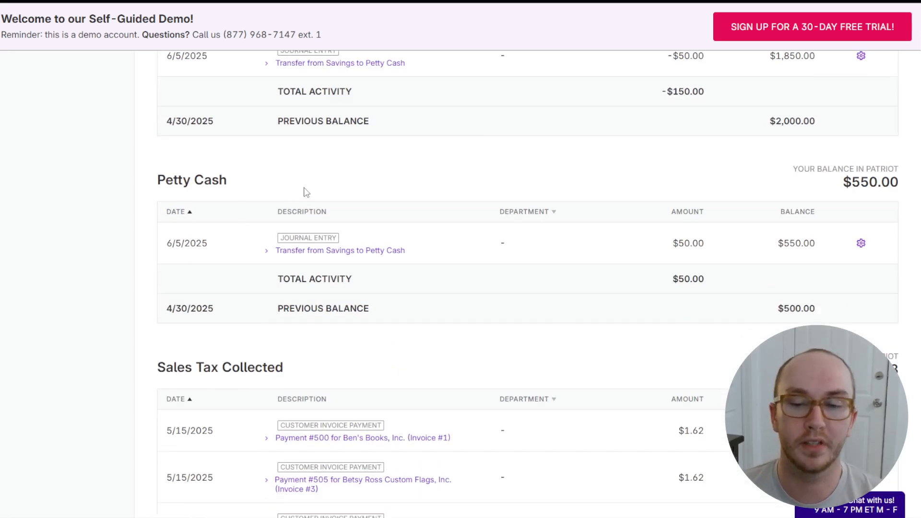
{"action": "scroll", "coordinate": [305, 192], "scroll_direction": "down", "scroll_amount": 5}
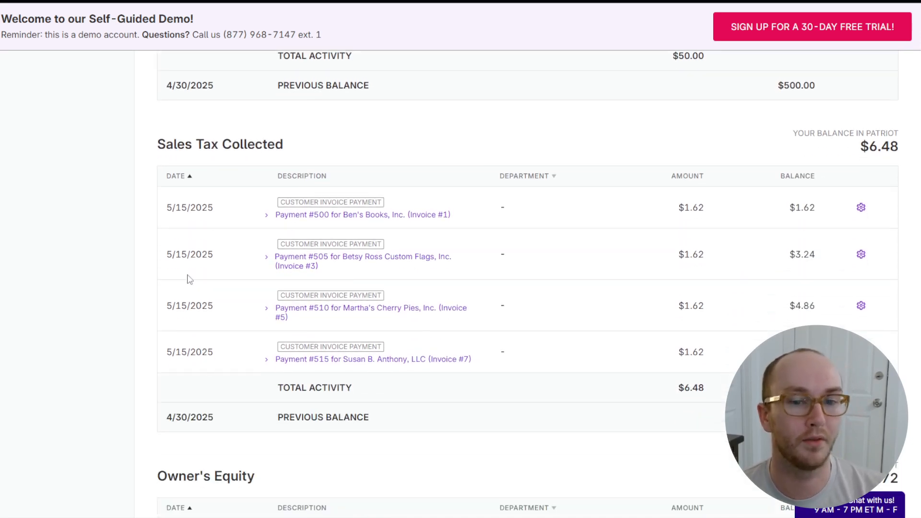
{"action": "scroll", "coordinate": [468, 307], "scroll_direction": "down", "scroll_amount": 7}
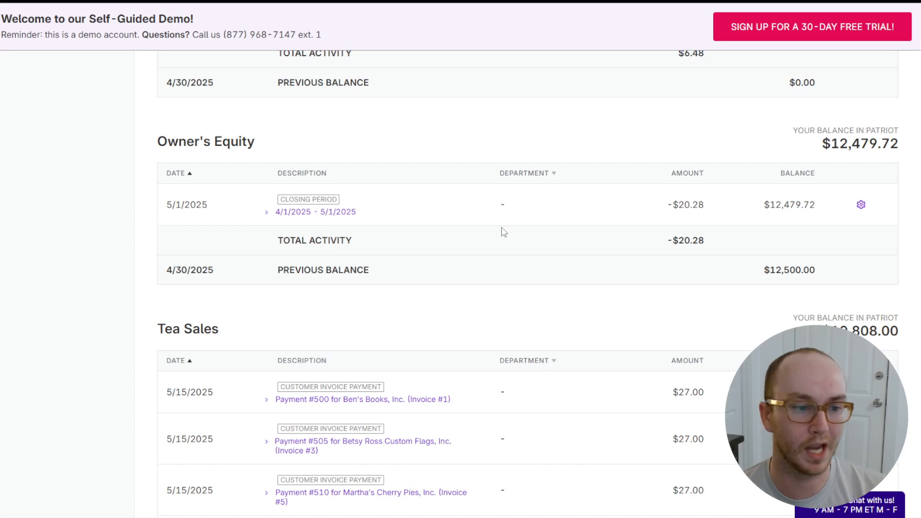
- Examine the ledger entries of the income accounts: Tea Sales, Misc. Income and Bank Account Interest
{"action": "scroll", "coordinate": [503, 232], "scroll_direction": "down", "scroll_amount": 4}
{"action": "scroll", "coordinate": [514, 380], "scroll_direction": "down", "scroll_amount": 3}
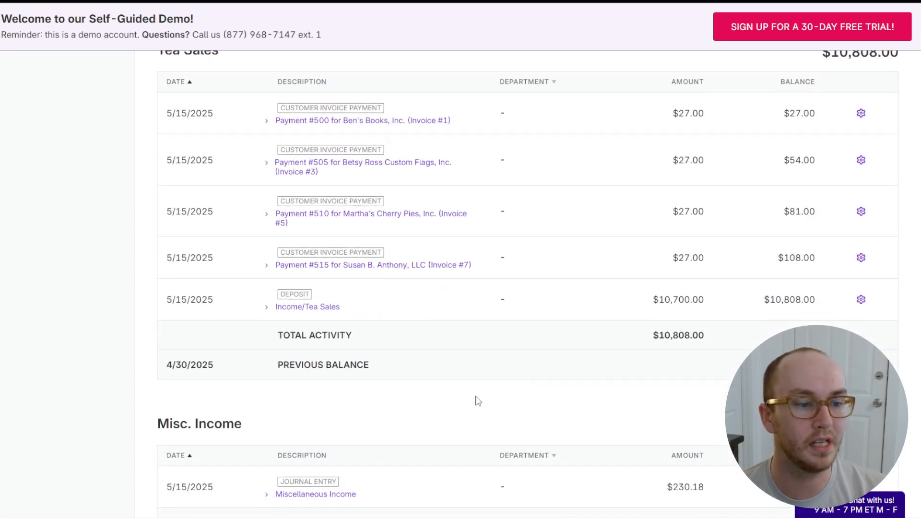
{"action": "scroll", "coordinate": [477, 401], "scroll_direction": "up", "scroll_amount": 2}
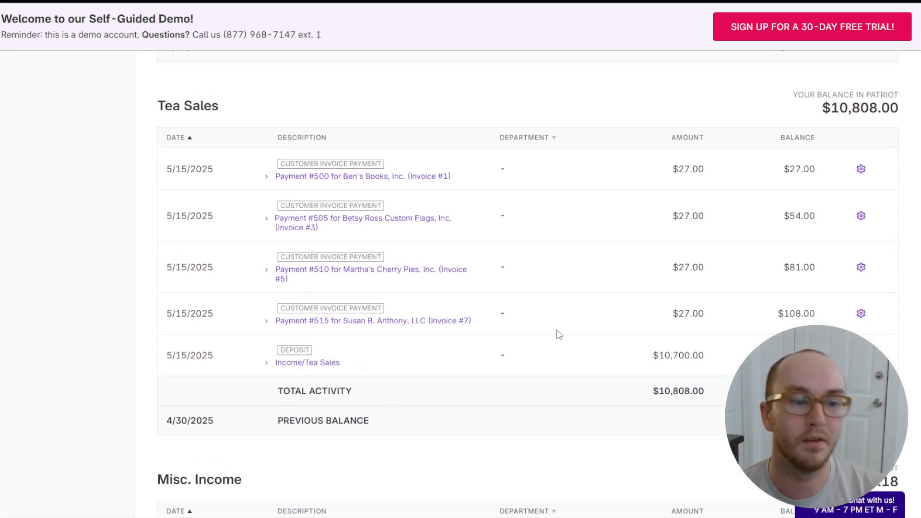
{"action": "scroll", "coordinate": [547, 302], "scroll_direction": "down", "scroll_amount": 7}
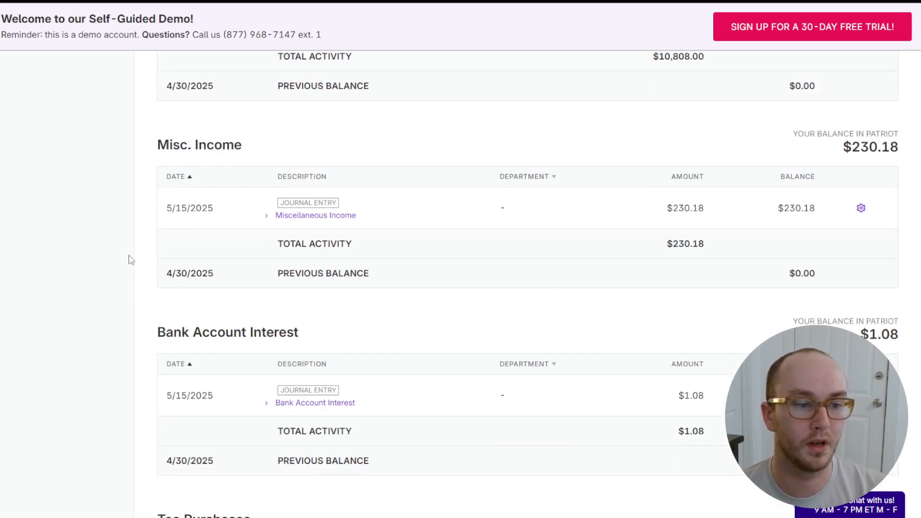
{"action": "scroll", "coordinate": [502, 292], "scroll_direction": "down", "scroll_amount": 2}
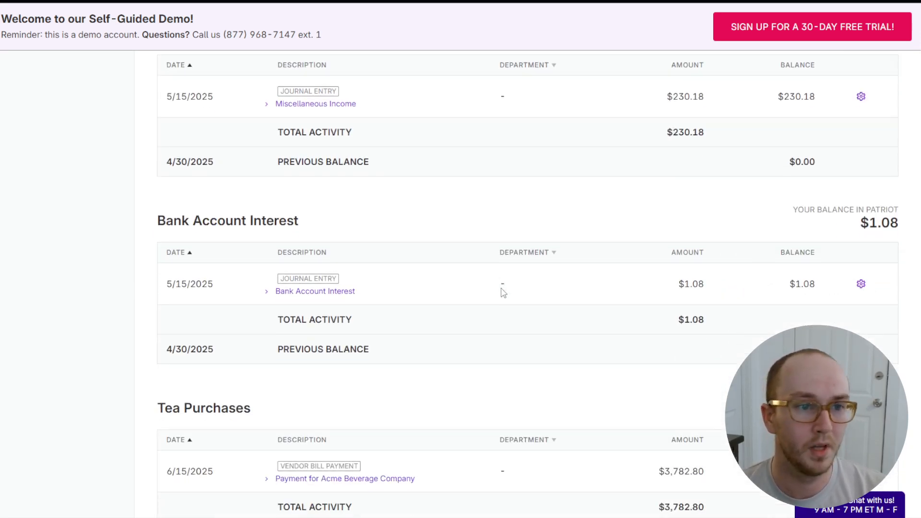
{"action": "scroll", "coordinate": [351, 372], "scroll_direction": "down", "scroll_amount": 1}
- Examine the expense account entries in the ledger, from Tea Purchases through Meals & Entertainment
{"action": "scroll", "coordinate": [352, 373], "scroll_direction": "down", "scroll_amount": 5}
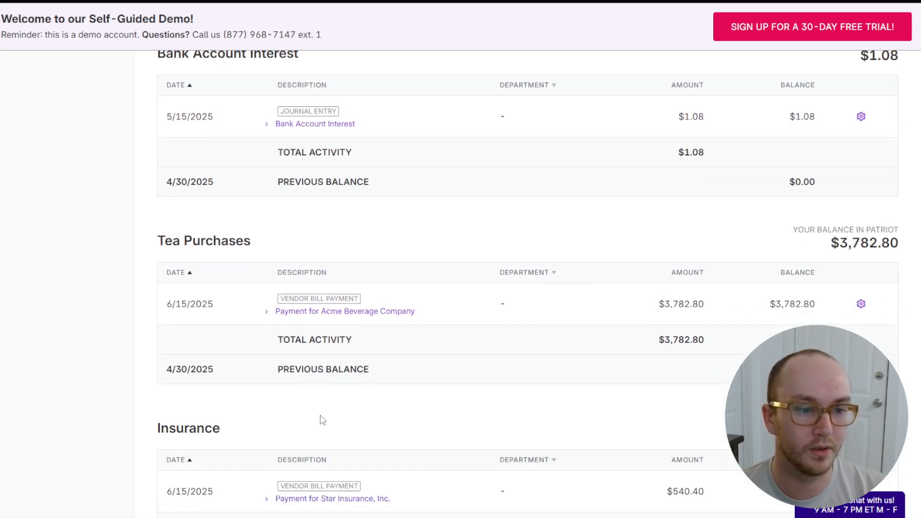
{"action": "scroll", "coordinate": [449, 339], "scroll_direction": "down", "scroll_amount": 5}
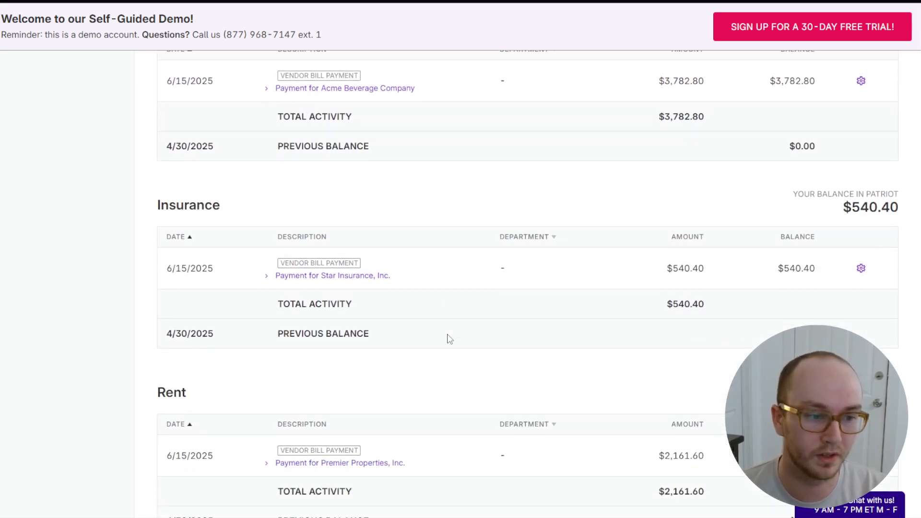
{"action": "scroll", "coordinate": [448, 339], "scroll_direction": "down", "scroll_amount": 1}
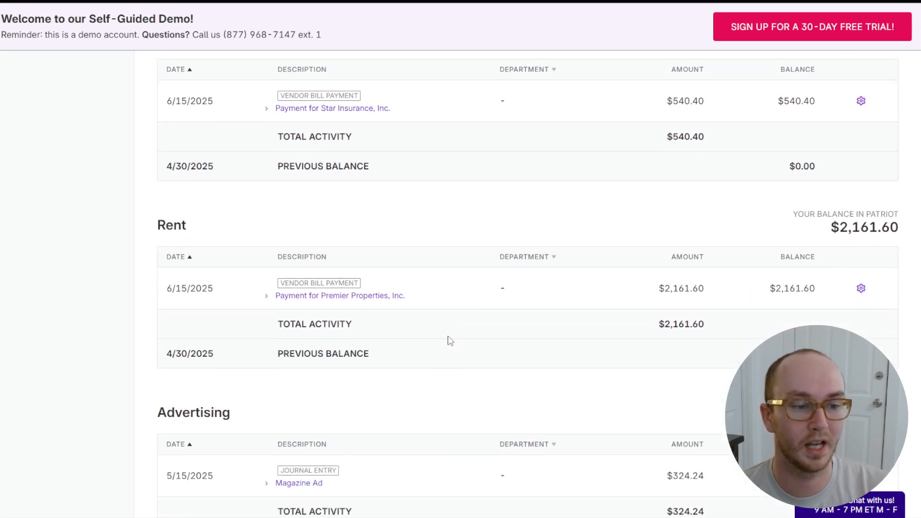
{"action": "scroll", "coordinate": [413, 440], "scroll_direction": "up", "scroll_amount": 4}
{"action": "scroll", "coordinate": [433, 343], "scroll_direction": "down", "scroll_amount": 3}
{"action": "scroll", "coordinate": [433, 344], "scroll_direction": "down", "scroll_amount": 10}
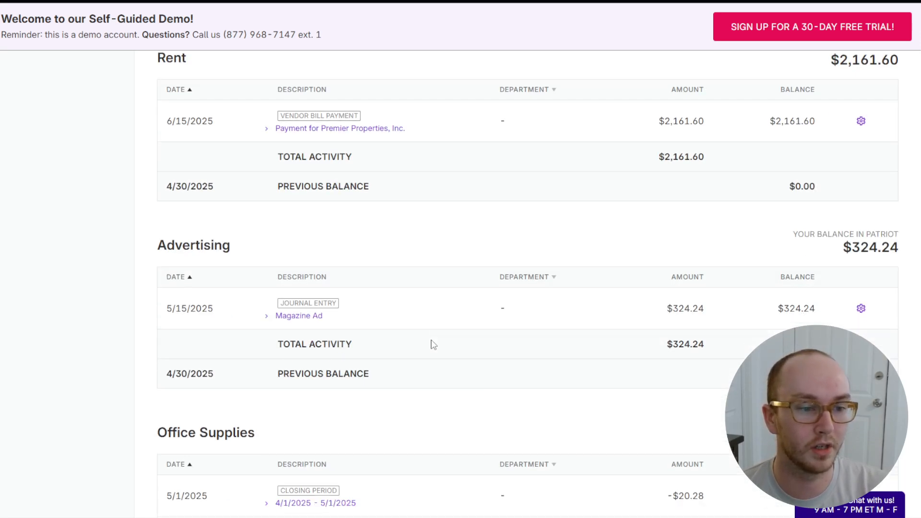
{"action": "scroll", "coordinate": [435, 342], "scroll_direction": "down", "scroll_amount": 6}
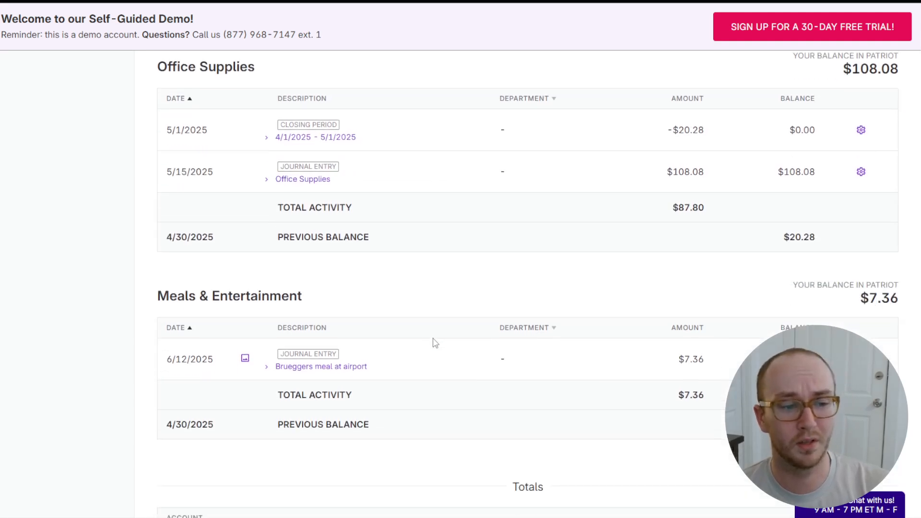
- Review the Totals section by account type and return to the start of the General Ledger
{"action": "scroll", "coordinate": [436, 341], "scroll_direction": "down", "scroll_amount": 10}
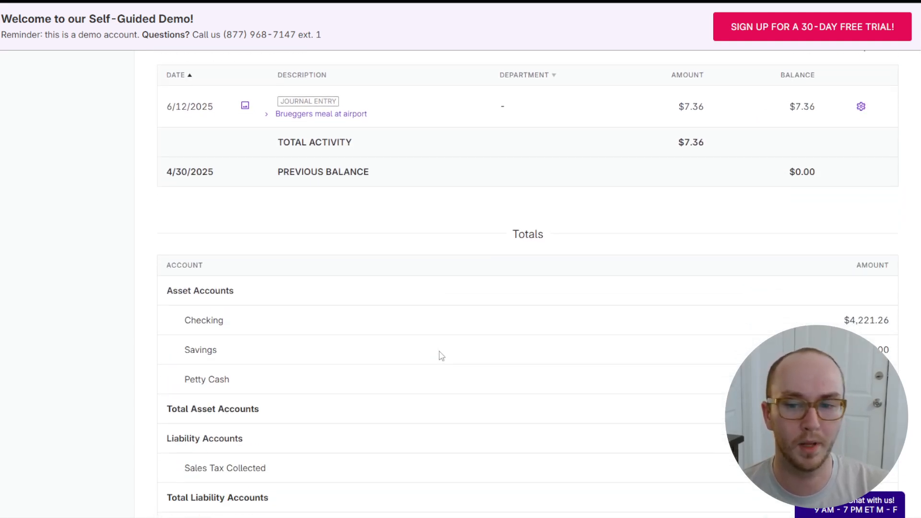
{"action": "scroll", "coordinate": [412, 245], "scroll_direction": "down", "scroll_amount": 3}
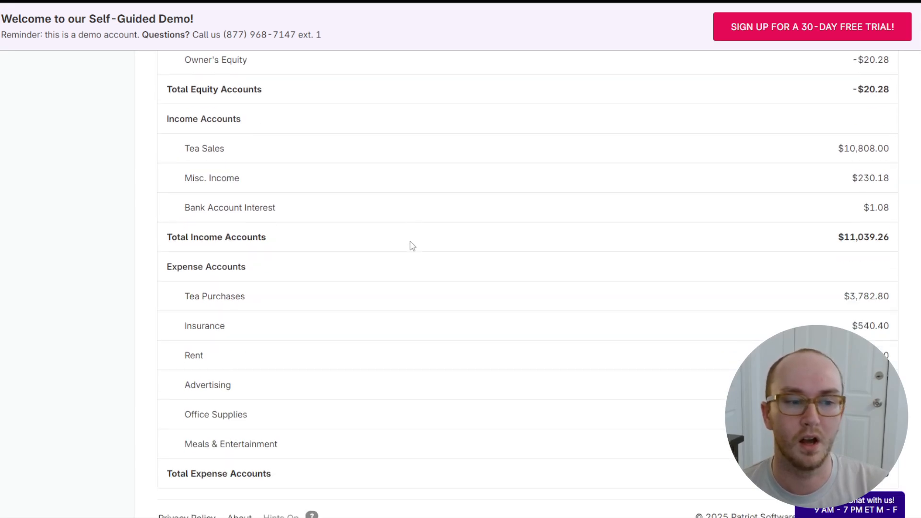
{"action": "scroll", "coordinate": [415, 294], "scroll_direction": "up", "scroll_amount": 18}
{"action": "scroll", "coordinate": [422, 288], "scroll_direction": "up", "scroll_amount": 20}
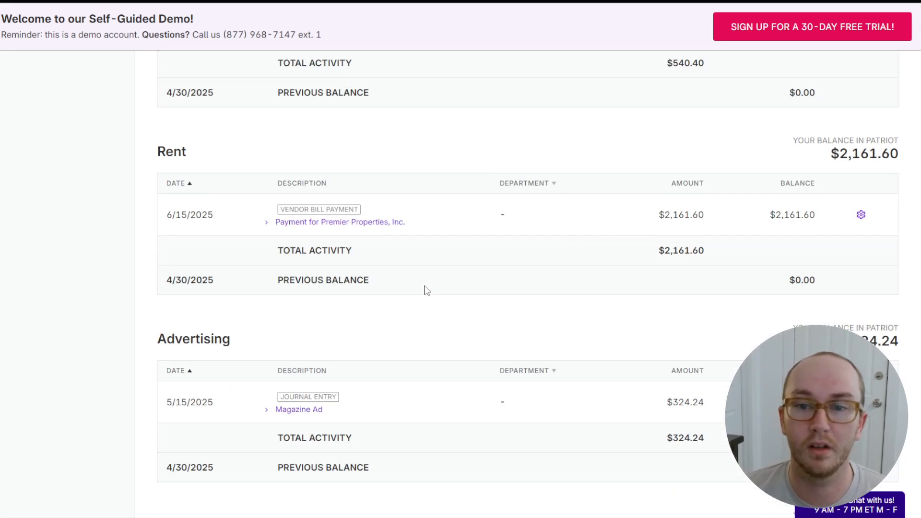
{"action": "scroll", "coordinate": [422, 298], "scroll_direction": "up", "scroll_amount": 15}
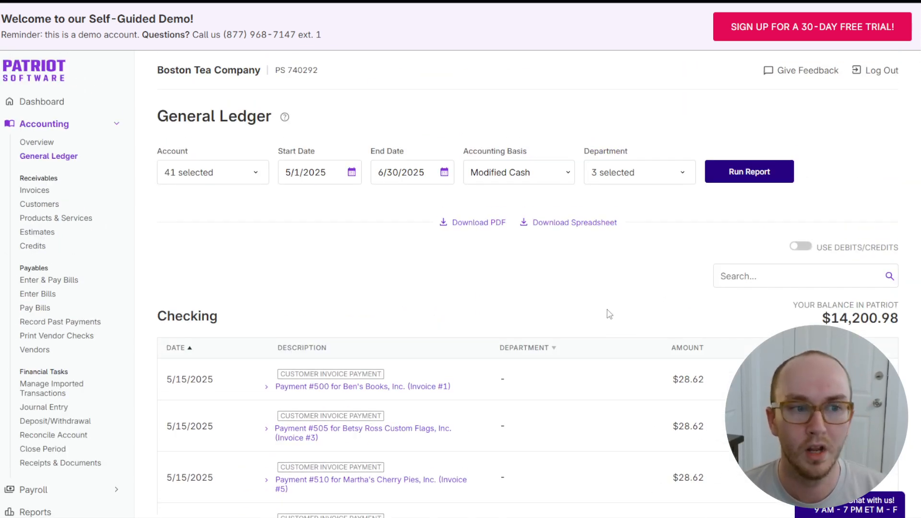
- Turn on the debits/credits display for the ledger and review the Checking transactions in separate debit and credit columns
{"action": "scroll", "coordinate": [609, 314], "scroll_direction": "down", "scroll_amount": 3}
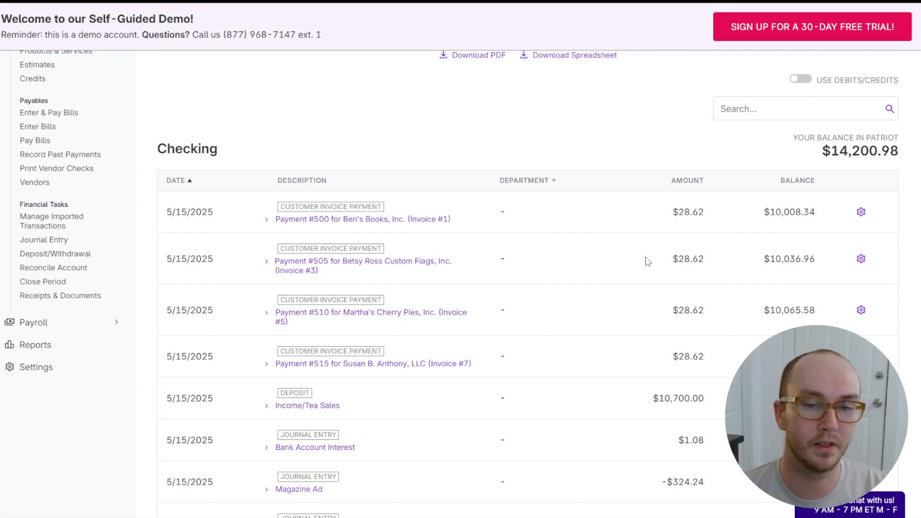
{"action": "scroll", "coordinate": [646, 262], "scroll_direction": "up", "scroll_amount": 3}
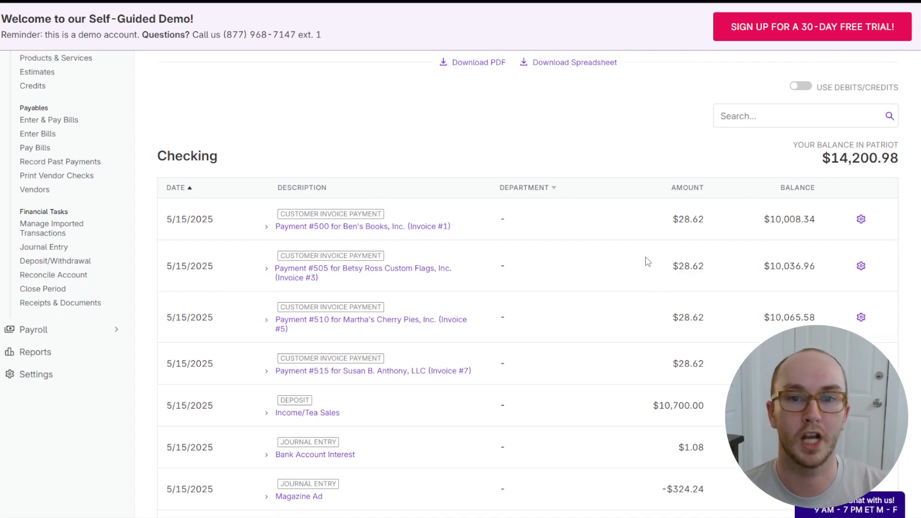
{"action": "scroll", "coordinate": [644, 258], "scroll_direction": "down", "scroll_amount": 1}
{"action": "left_click", "coordinate": [800, 134]}
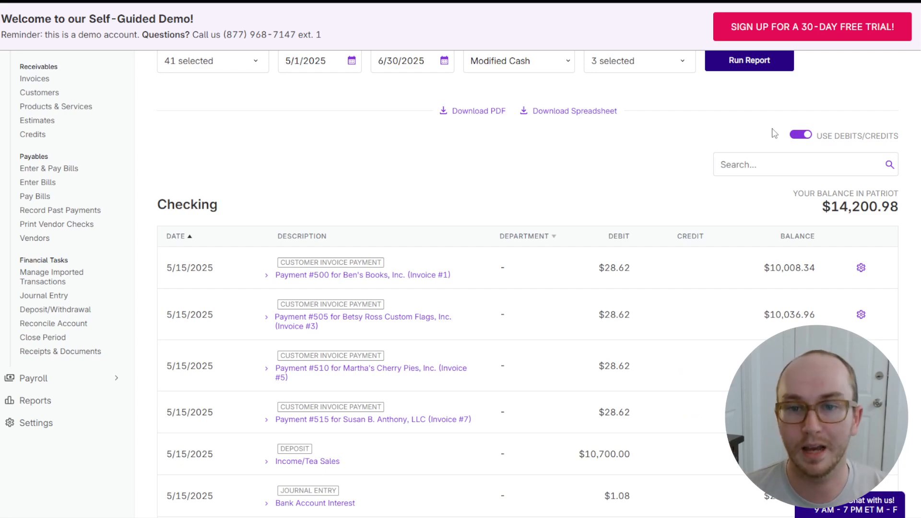
{"action": "scroll", "coordinate": [706, 168], "scroll_direction": "down", "scroll_amount": 6}
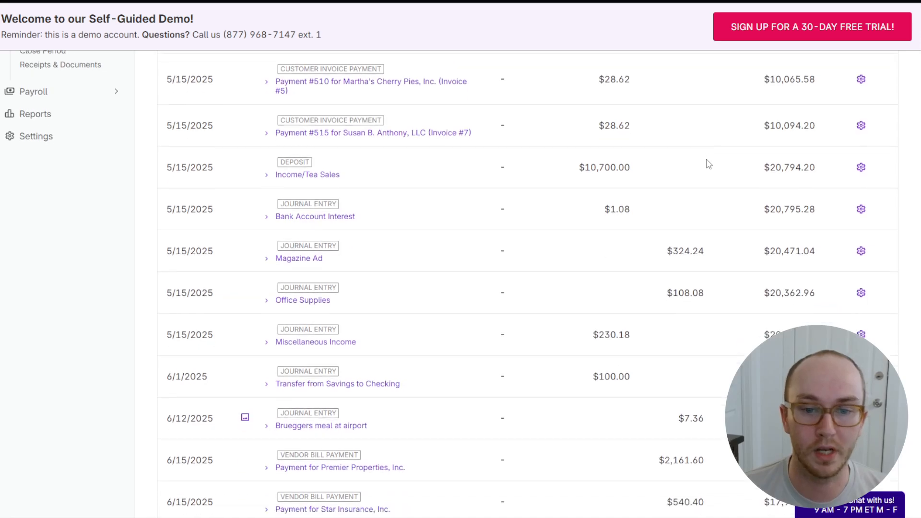
{"action": "scroll", "coordinate": [705, 286], "scroll_direction": "up", "scroll_amount": 6}
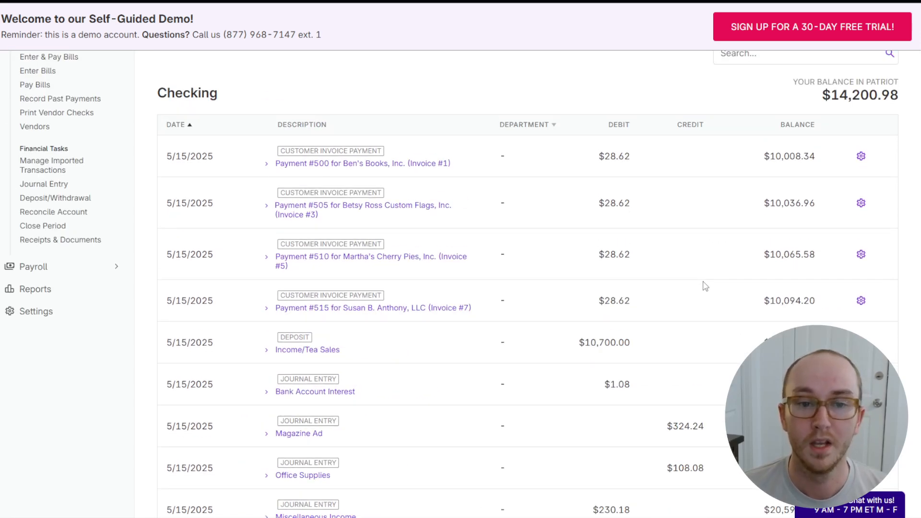
- Switch the ledger back to the single amount column and review the Checking amounts
{"action": "left_click", "coordinate": [802, 82]}
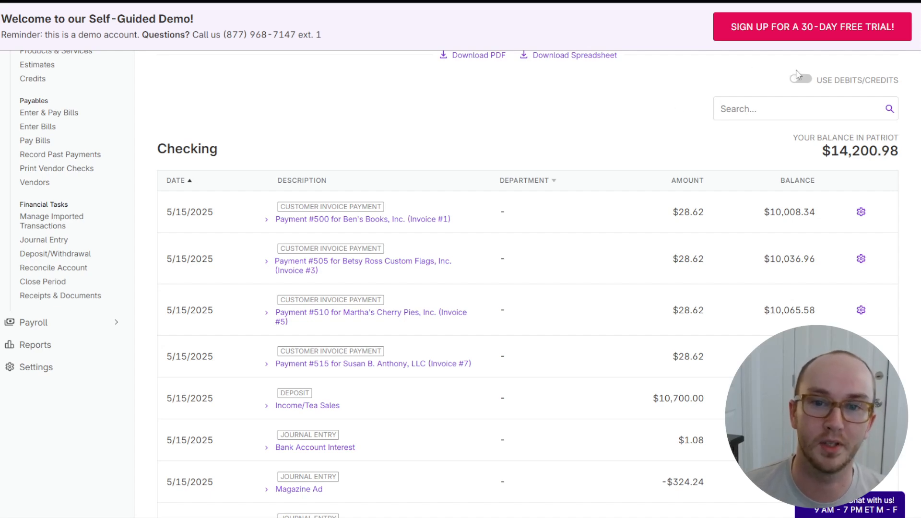
{"action": "scroll", "coordinate": [668, 307], "scroll_direction": "down", "scroll_amount": 5}
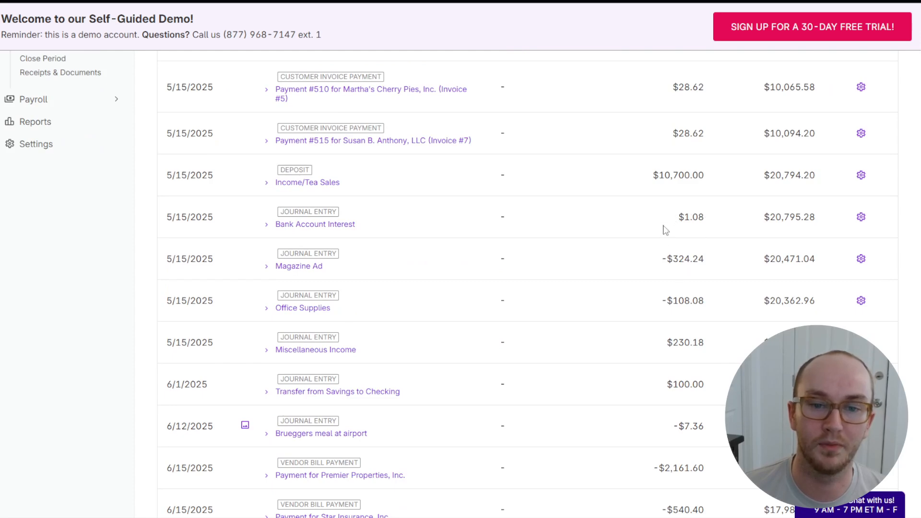
{"action": "scroll", "coordinate": [679, 250], "scroll_direction": "up", "scroll_amount": 5}
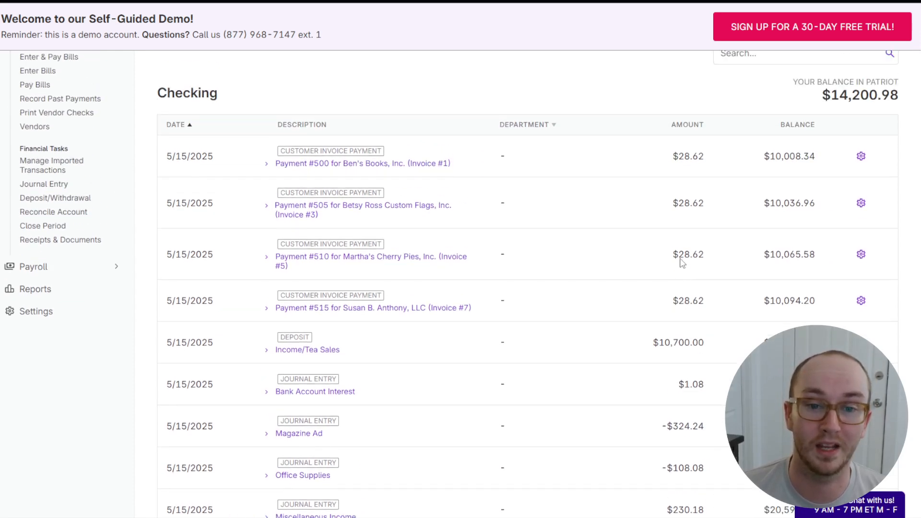
- Turn the ledger's debits/credits display on again and look over the Checking entries
{"action": "left_click", "coordinate": [800, 79]}
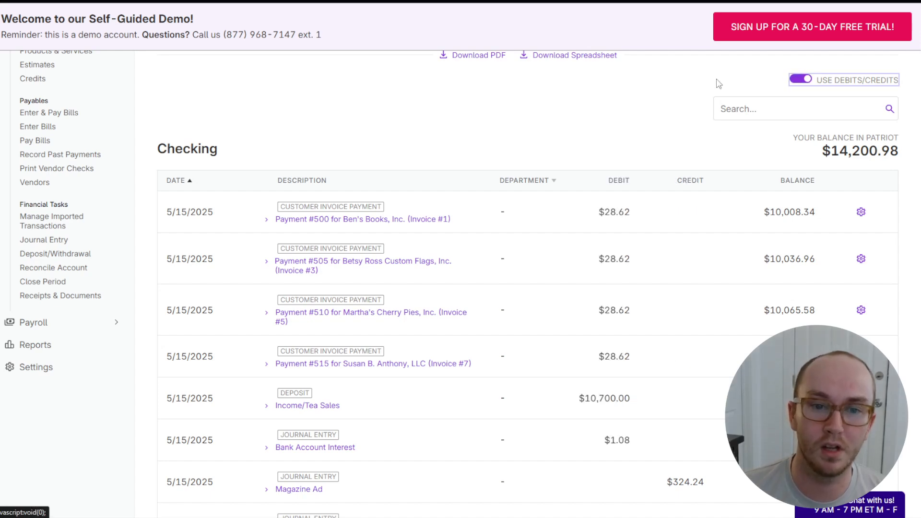
{"action": "scroll", "coordinate": [667, 312], "scroll_direction": "down", "scroll_amount": 3}
{"action": "scroll", "coordinate": [713, 294], "scroll_direction": "up", "scroll_amount": 6}
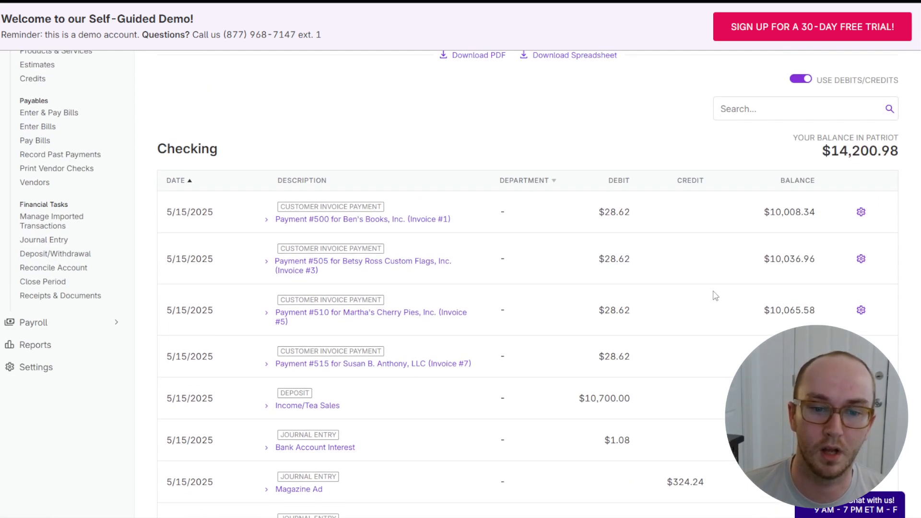
- Turn off the ledger's debits/credits display and look through the Checking transactions in single-amount format
{"action": "left_click", "coordinate": [799, 190]}
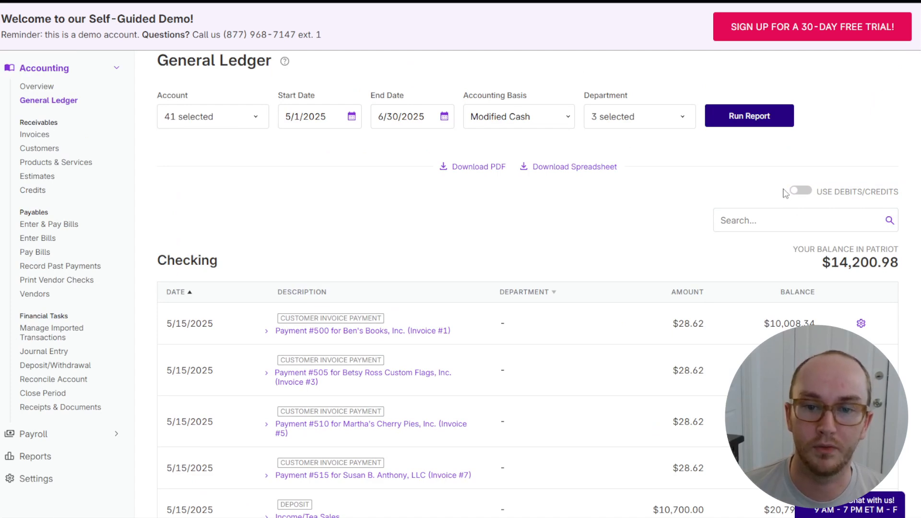
{"action": "scroll", "coordinate": [516, 313], "scroll_direction": "down", "scroll_amount": 3}
{"action": "scroll", "coordinate": [515, 317], "scroll_direction": "down", "scroll_amount": 2}
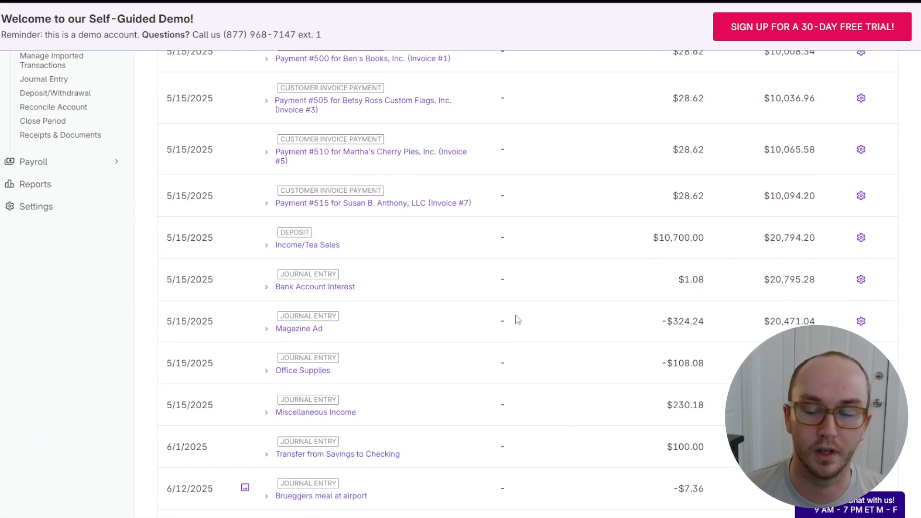
{"action": "scroll", "coordinate": [522, 322], "scroll_direction": "up", "scroll_amount": 5}
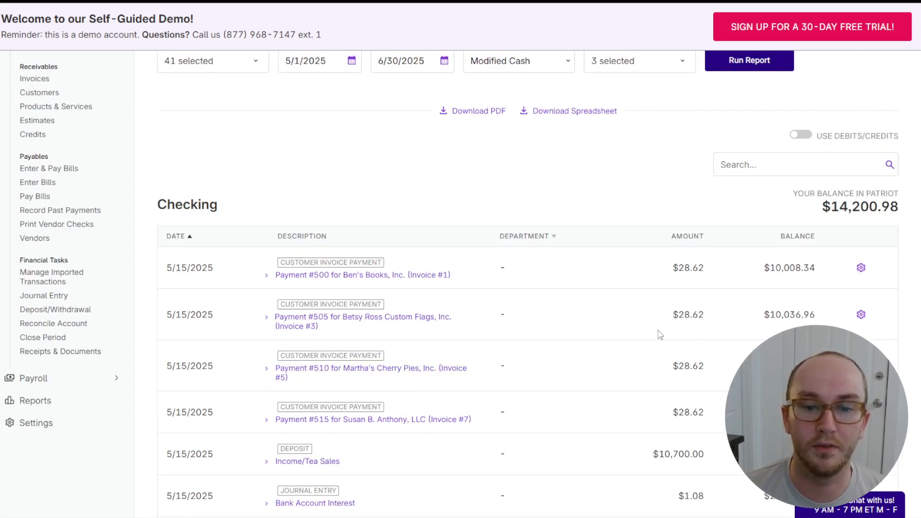
{"action": "scroll", "coordinate": [638, 312], "scroll_direction": "up", "scroll_amount": 3}
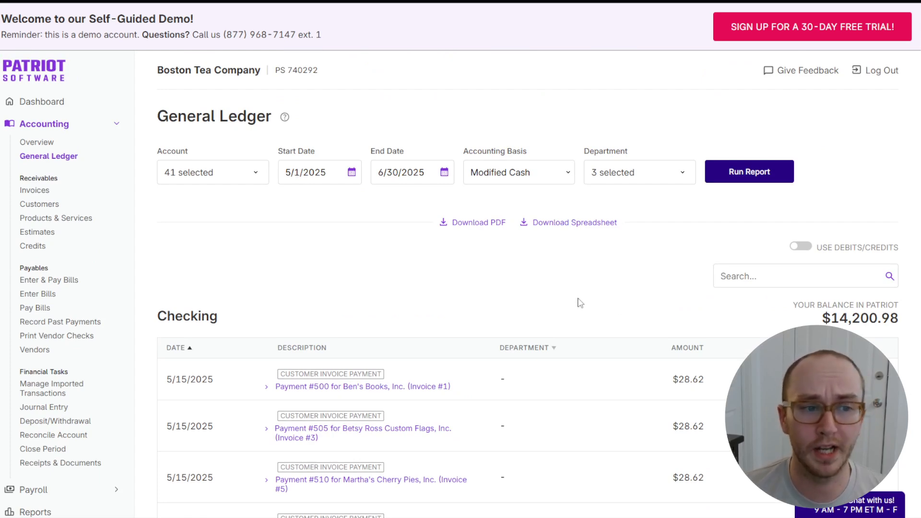
- Look at the General Ledger's start and end date filters and its accounting basis choices
{"action": "left_click", "coordinate": [318, 171]}
{"action": "left_click", "coordinate": [451, 163]}
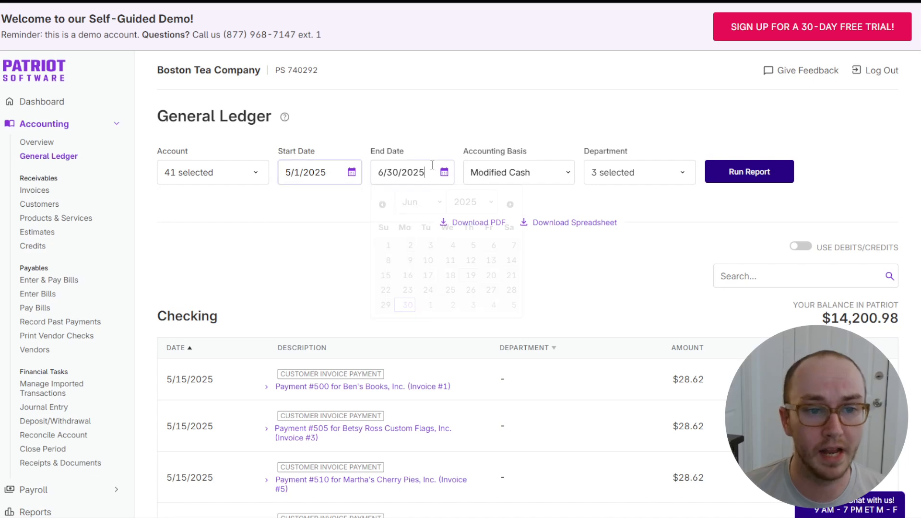
{"action": "left_click", "coordinate": [530, 172]}
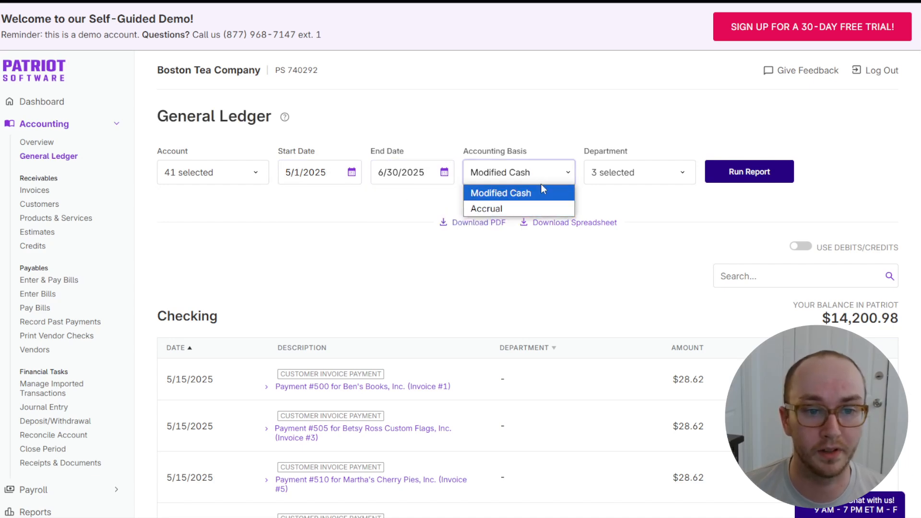
{"action": "left_click", "coordinate": [515, 129]}
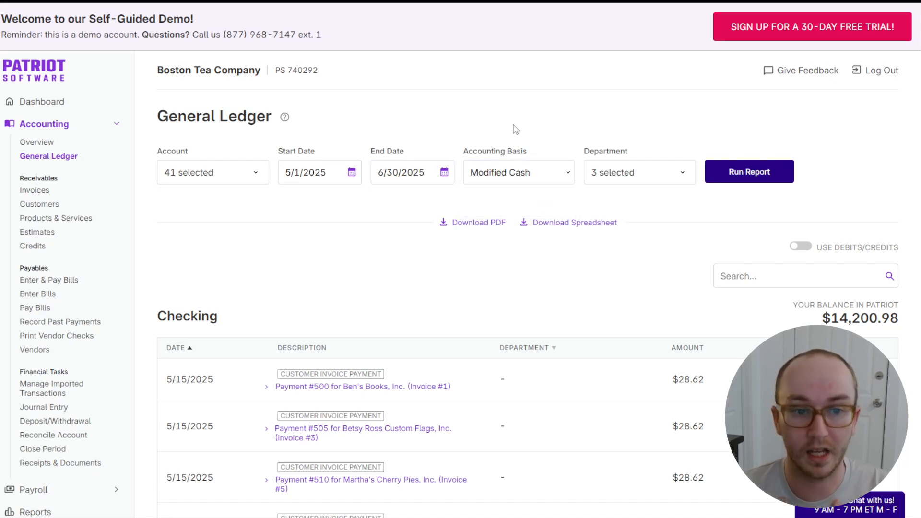
- Compare the Modified Cash and Accrual options for the accounting basis, keeping Modified Cash selected
{"action": "left_click", "coordinate": [526, 177]}
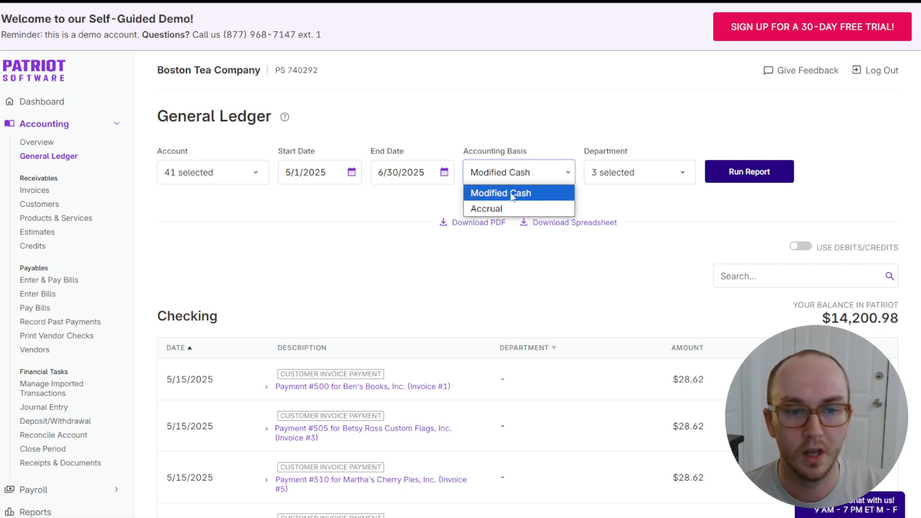
{"action": "left_click", "coordinate": [560, 192]}
{"action": "left_click", "coordinate": [549, 177]}
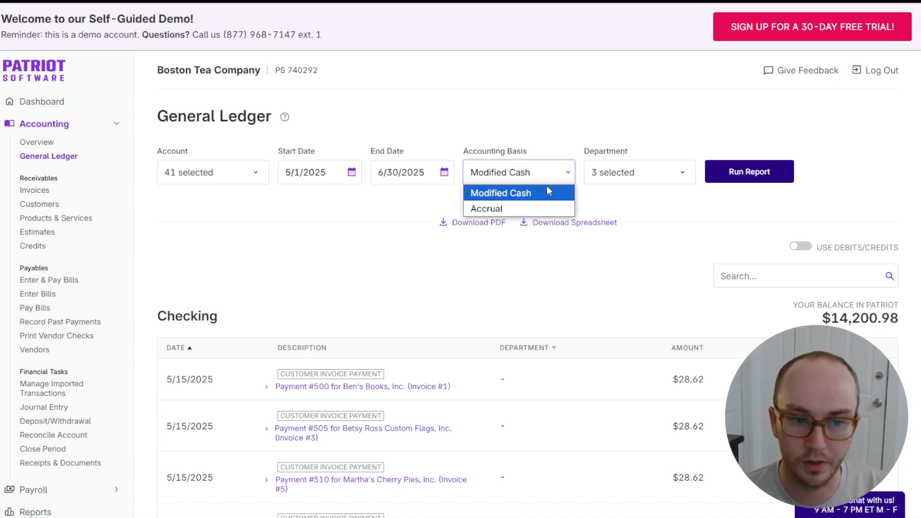
{"action": "left_click", "coordinate": [549, 193]}
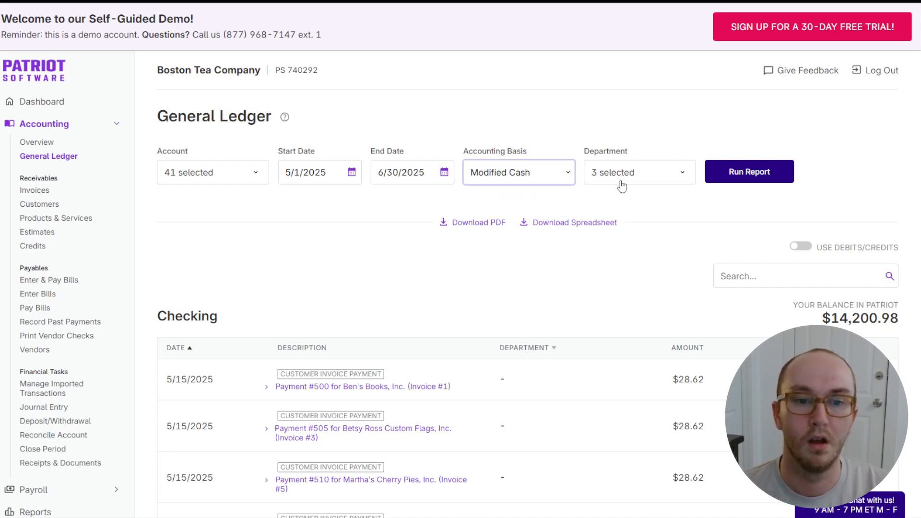
{"action": "left_click", "coordinate": [550, 180]}
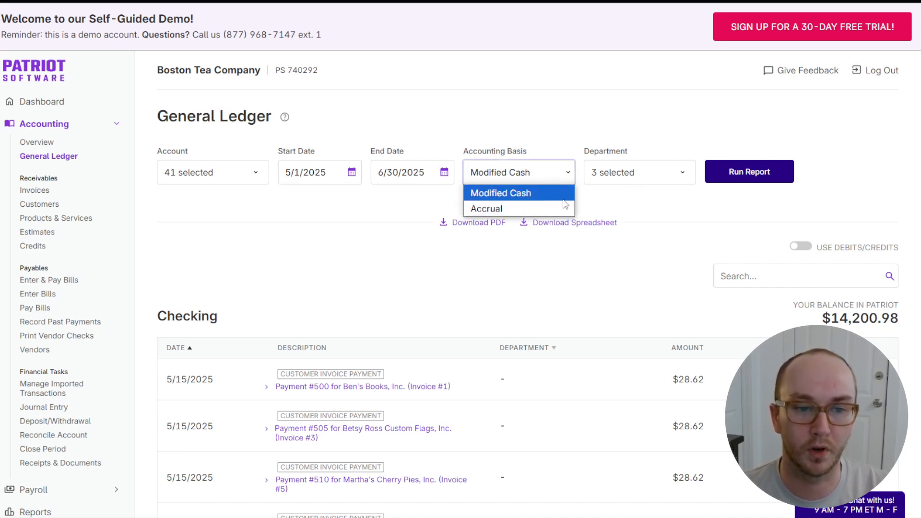
{"action": "left_click", "coordinate": [582, 197]}
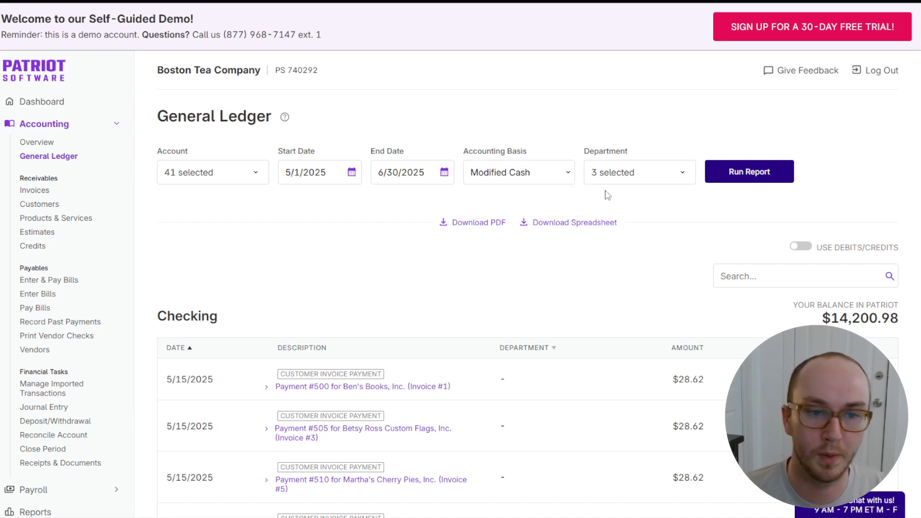
{"action": "left_click", "coordinate": [550, 177]}
{"action": "left_click", "coordinate": [648, 218]}
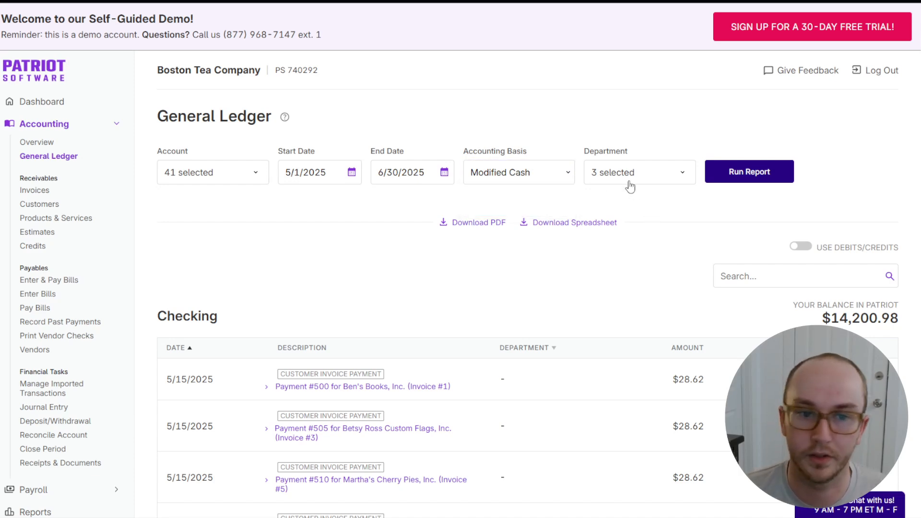
- Examine the departments and the full list of accounts available for filtering the General Ledger, leaving all of them selected
{"action": "left_click", "coordinate": [630, 185]}
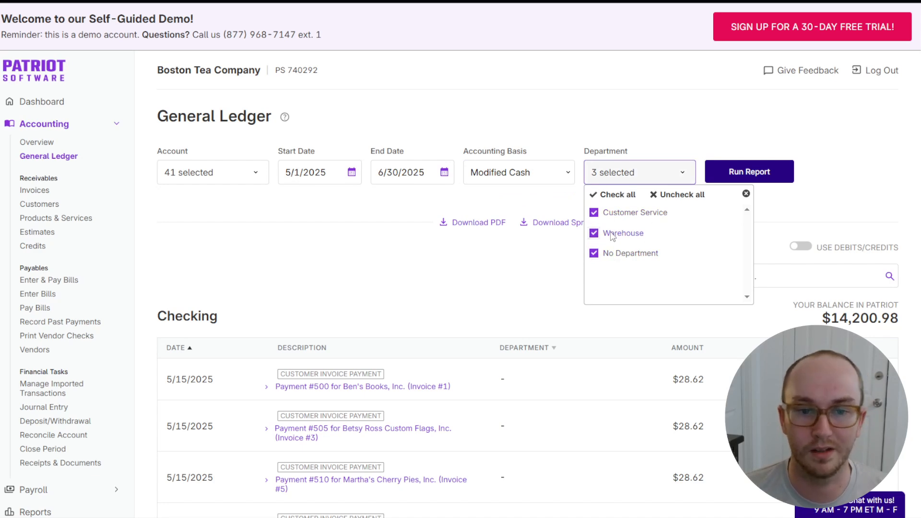
{"action": "left_click", "coordinate": [617, 115]}
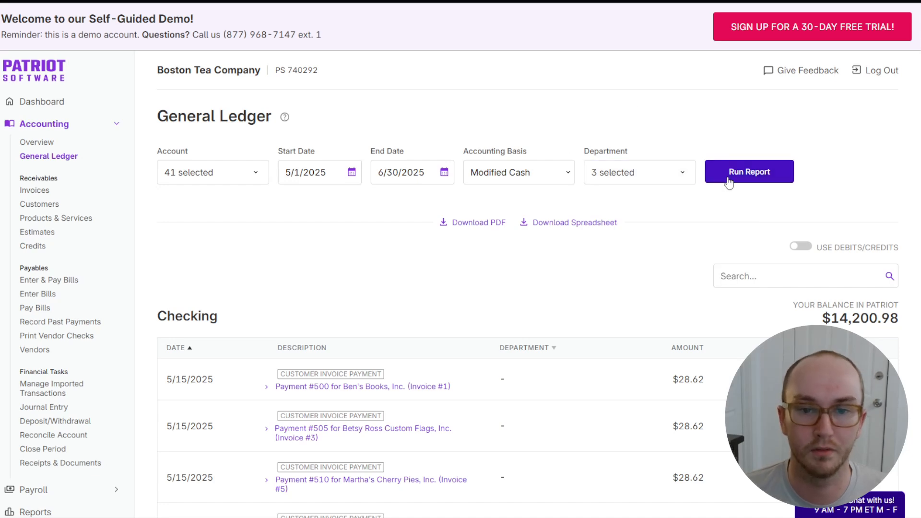
{"action": "left_click", "coordinate": [198, 181]}
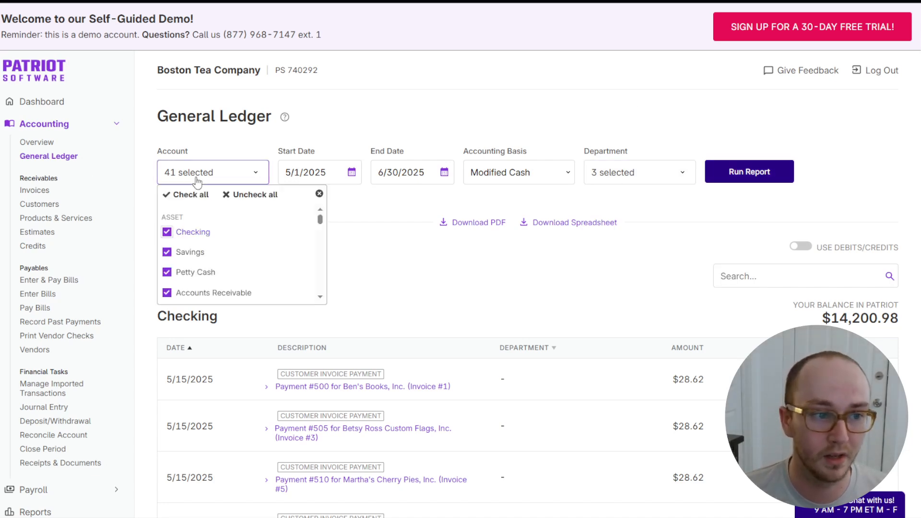
{"action": "scroll", "coordinate": [206, 266], "scroll_direction": "down", "scroll_amount": 10}
{"action": "scroll", "coordinate": [221, 276], "scroll_direction": "up", "scroll_amount": 8}
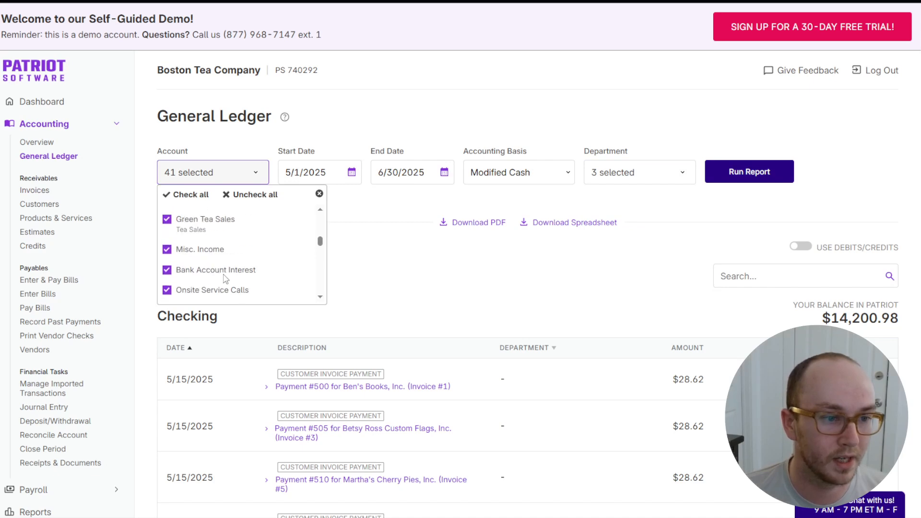
{"action": "scroll", "coordinate": [223, 249], "scroll_direction": "up", "scroll_amount": 3}
{"action": "left_click", "coordinate": [223, 175]}
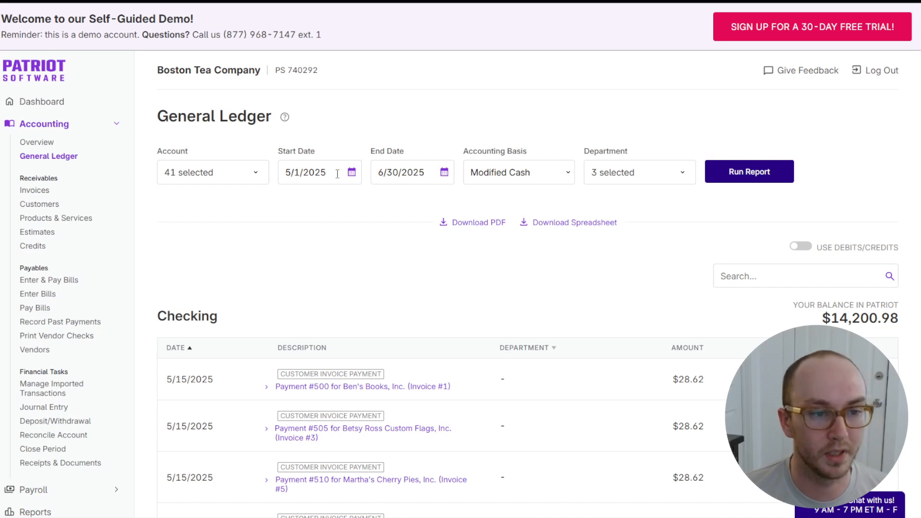
{"action": "left_click", "coordinate": [212, 181]}
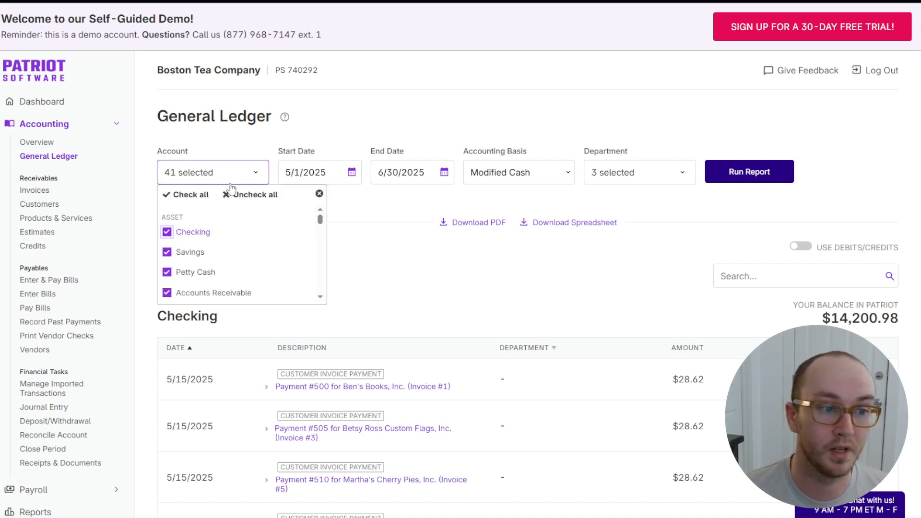
{"action": "left_click", "coordinate": [329, 122]}
- View the calendars for the ledger's start and end dates without changing the report period
{"action": "left_click", "coordinate": [320, 168]}
{"action": "left_click", "coordinate": [405, 165]}
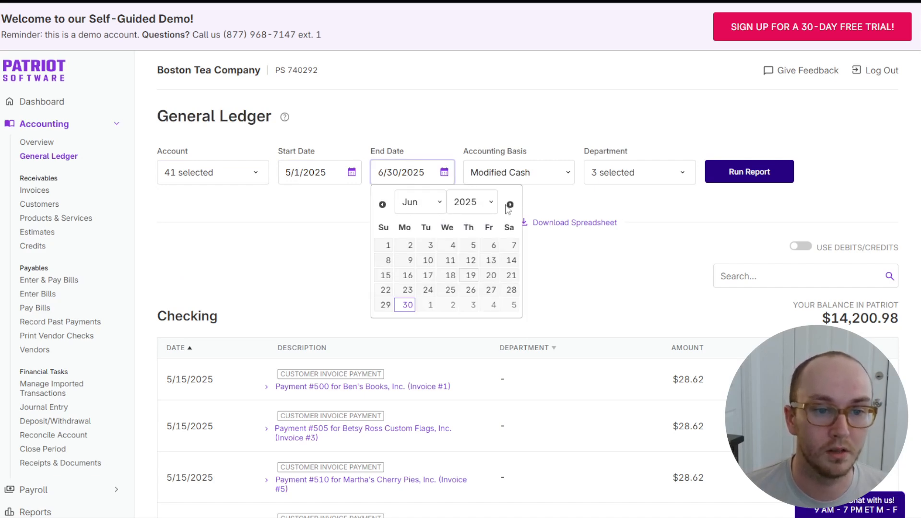
{"action": "left_click", "coordinate": [485, 205]}
{"action": "left_click", "coordinate": [304, 169]}
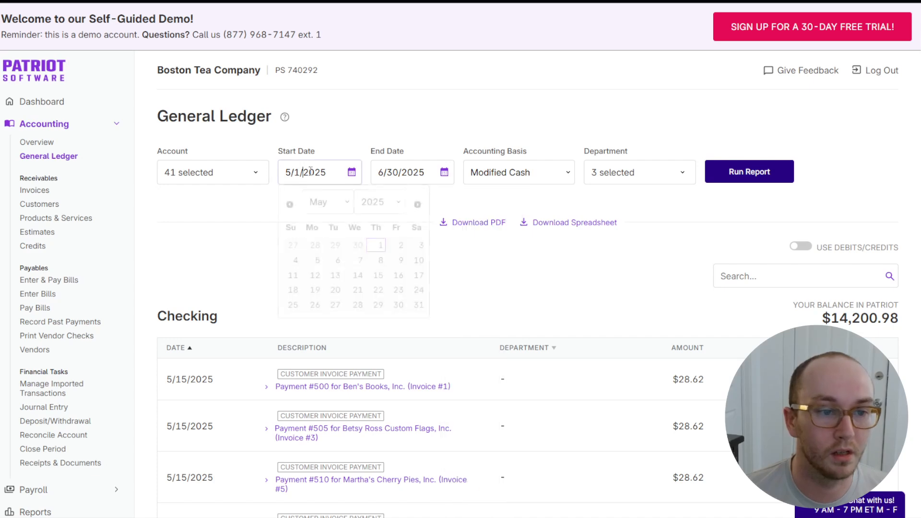
{"action": "left_click", "coordinate": [516, 123]}
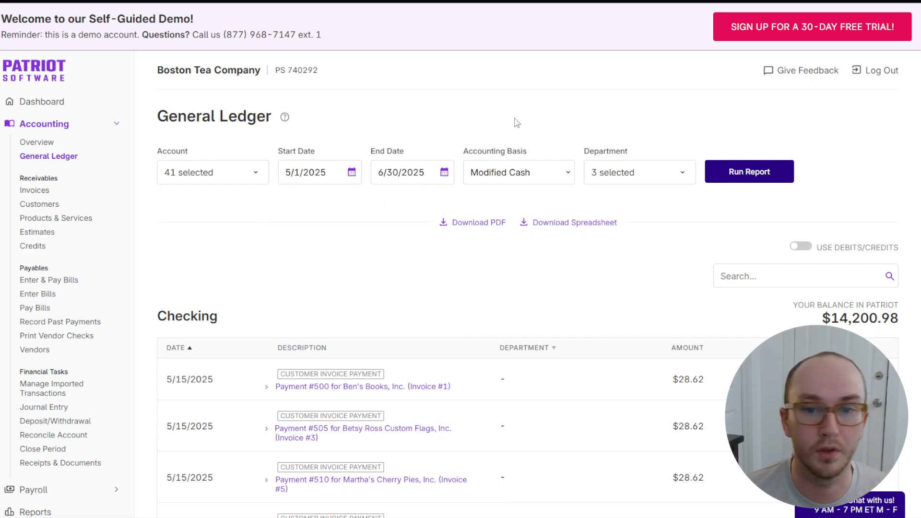
- Inspect the available actions and the account breakdown of the Invoice #1 payment in Checking, and collapse its details
{"action": "scroll", "coordinate": [532, 318], "scroll_direction": "down", "scroll_amount": 3}
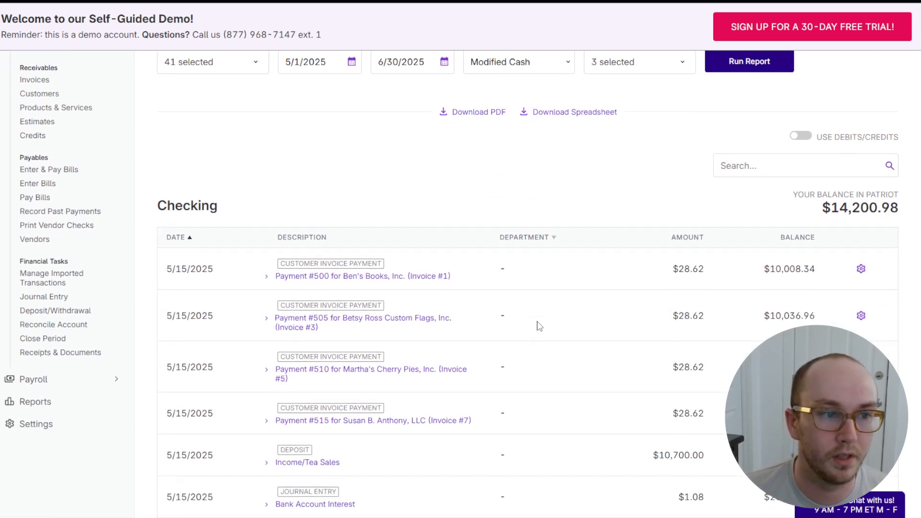
{"action": "scroll", "coordinate": [538, 325], "scroll_direction": "up", "scroll_amount": 3}
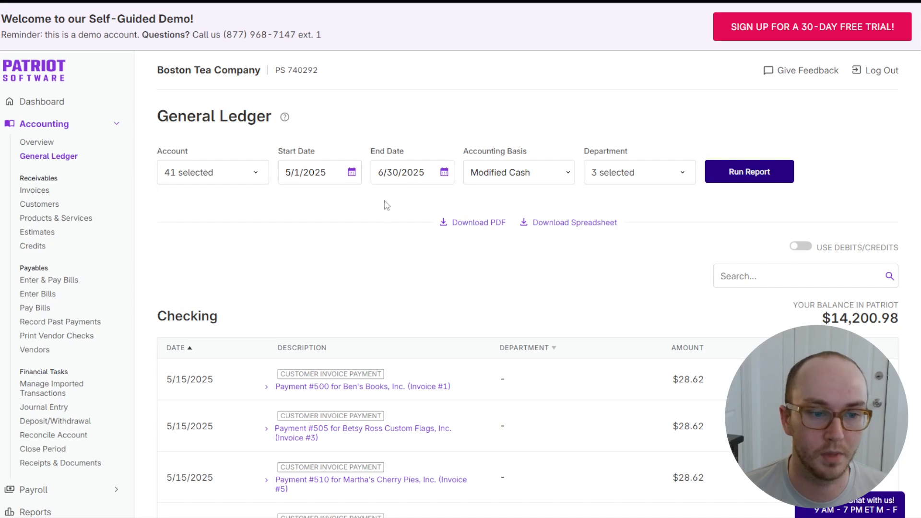
{"action": "scroll", "coordinate": [436, 288], "scroll_direction": "down", "scroll_amount": 3}
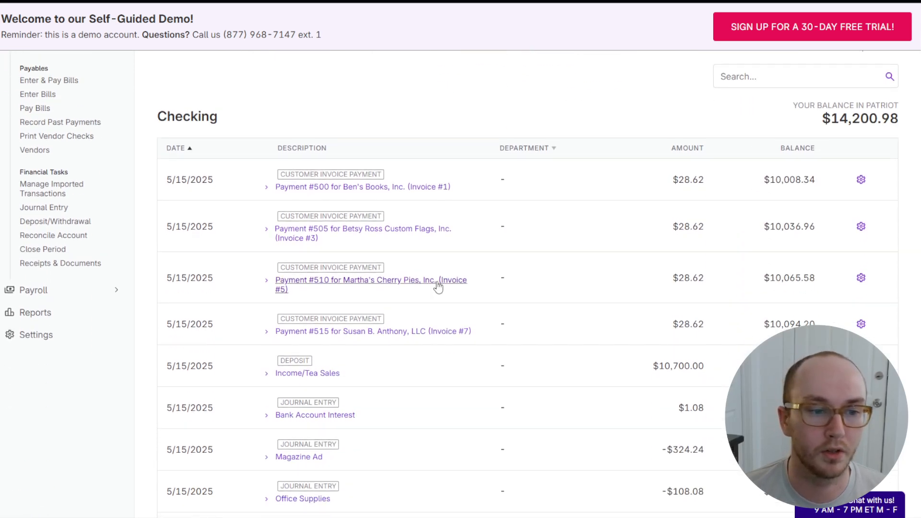
{"action": "left_click", "coordinate": [866, 215]}
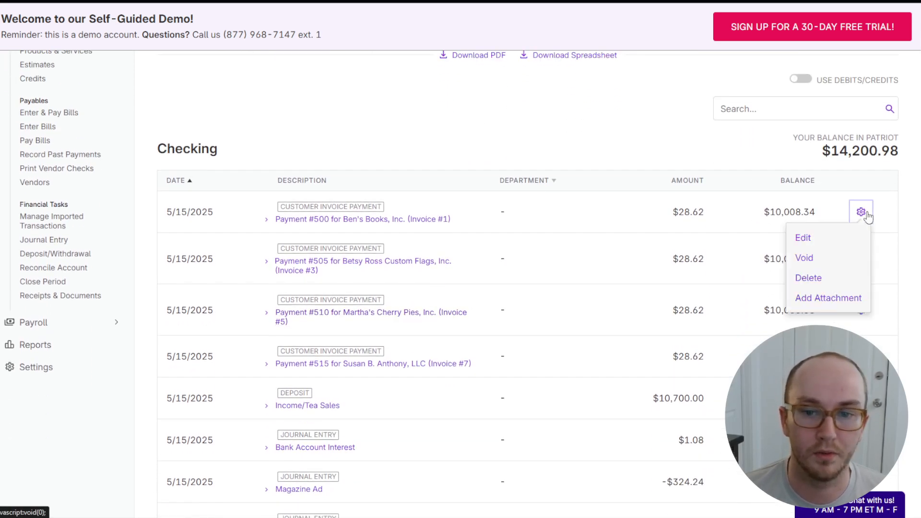
{"action": "left_click", "coordinate": [579, 186]}
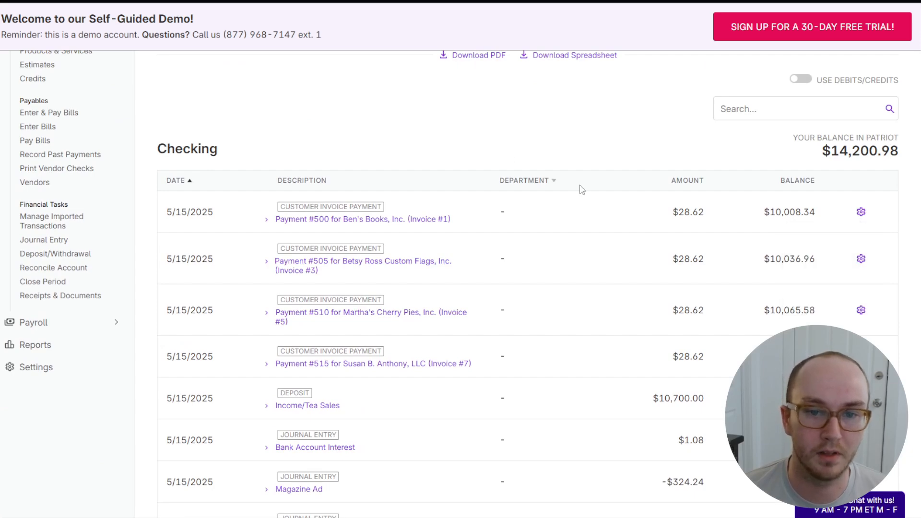
{"action": "left_click_drag", "start_coordinate": [502, 212], "coordinate": [498, 211]}
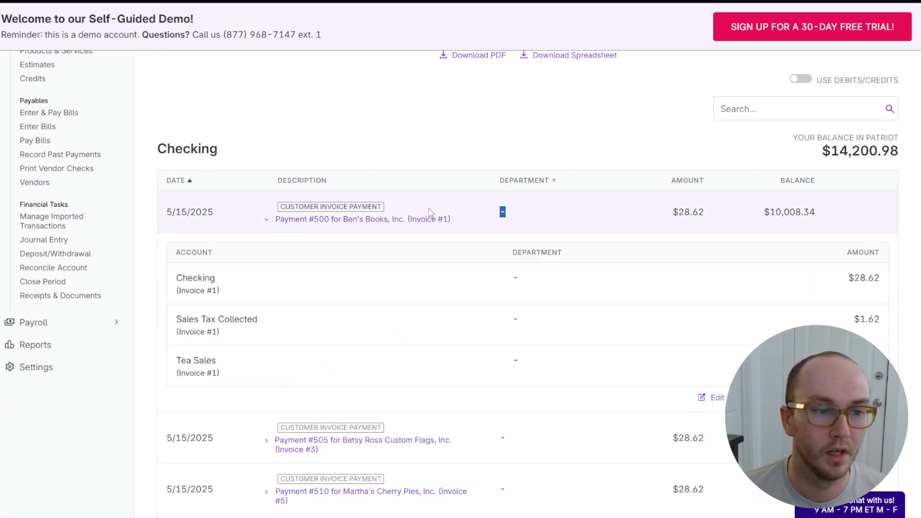
{"action": "left_click", "coordinate": [506, 210]}
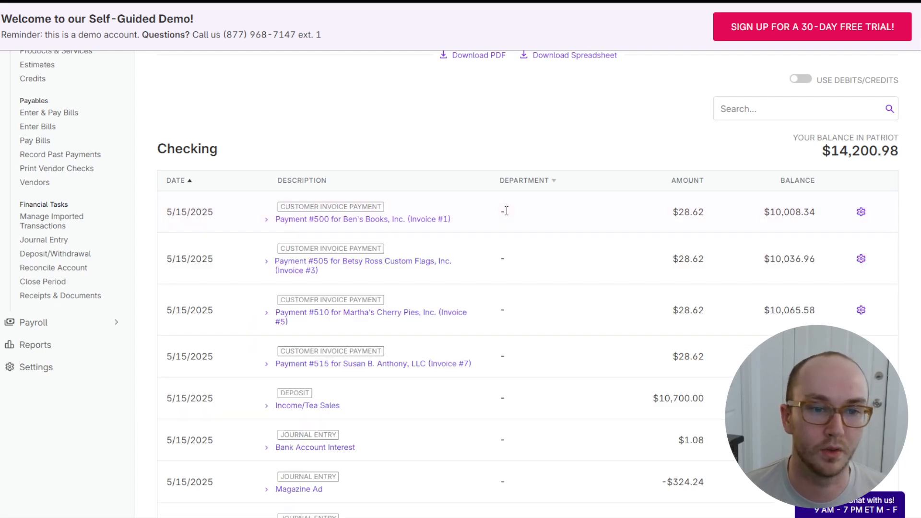
- Check the Customer Invoice Payment label on the first Checking transaction, briefly expanding its details
{"action": "scroll", "coordinate": [337, 232], "scroll_direction": "up", "scroll_amount": 4}
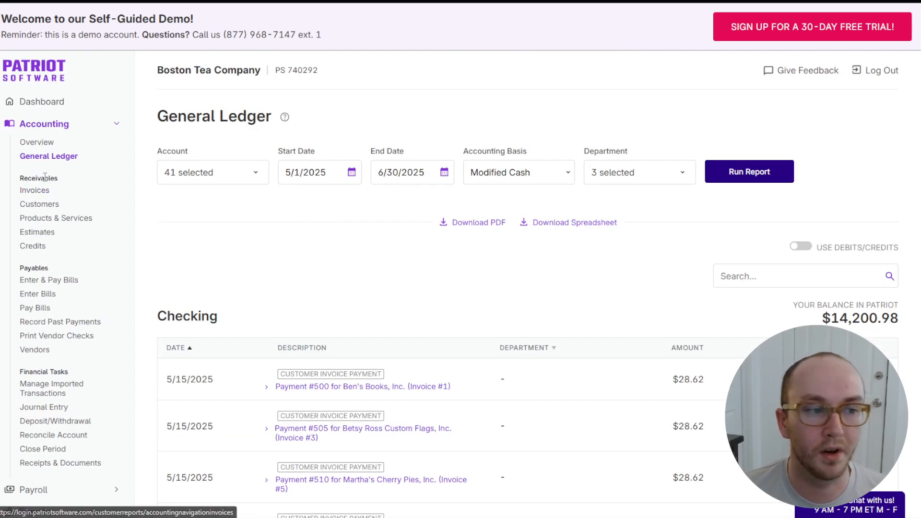
{"action": "scroll", "coordinate": [694, 245], "scroll_direction": "down", "scroll_amount": 4}
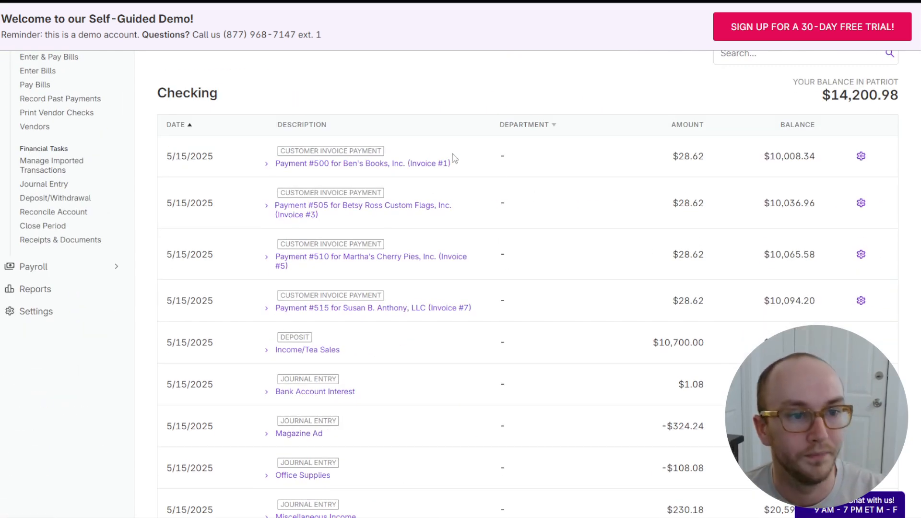
{"action": "left_click", "coordinate": [307, 151]}
{"action": "left_click", "coordinate": [383, 152]}
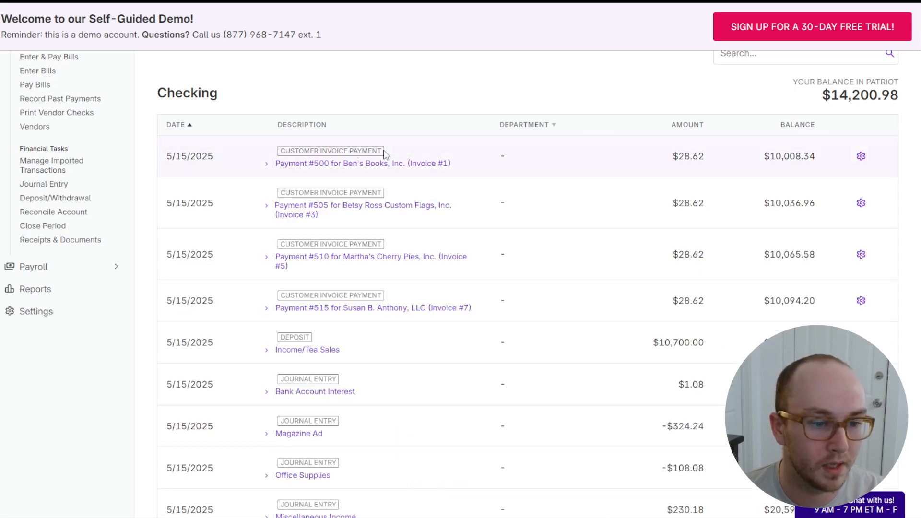
- Expand the Office Supplies journal entry in Checking to view its account breakdown, and collapse it again
{"action": "scroll", "coordinate": [439, 267], "scroll_direction": "down", "scroll_amount": 4}
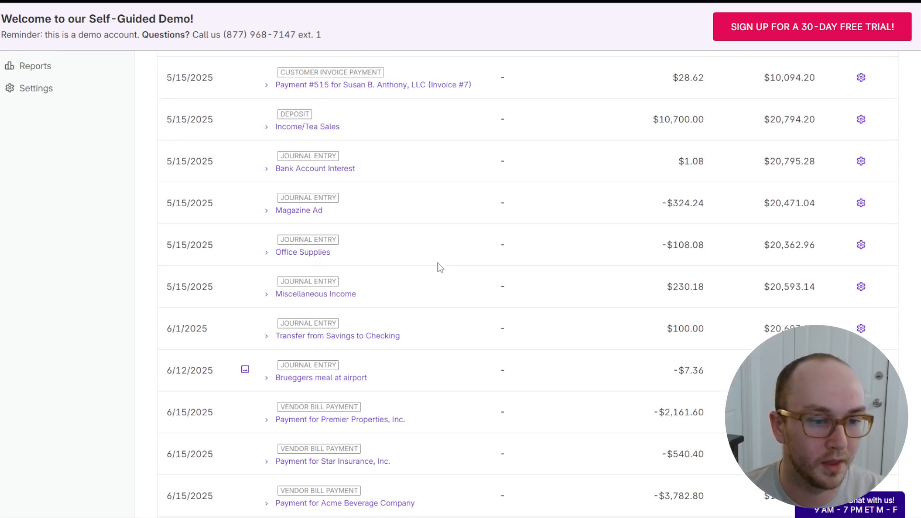
{"action": "left_click", "coordinate": [265, 256]}
{"action": "left_click", "coordinate": [265, 255]}
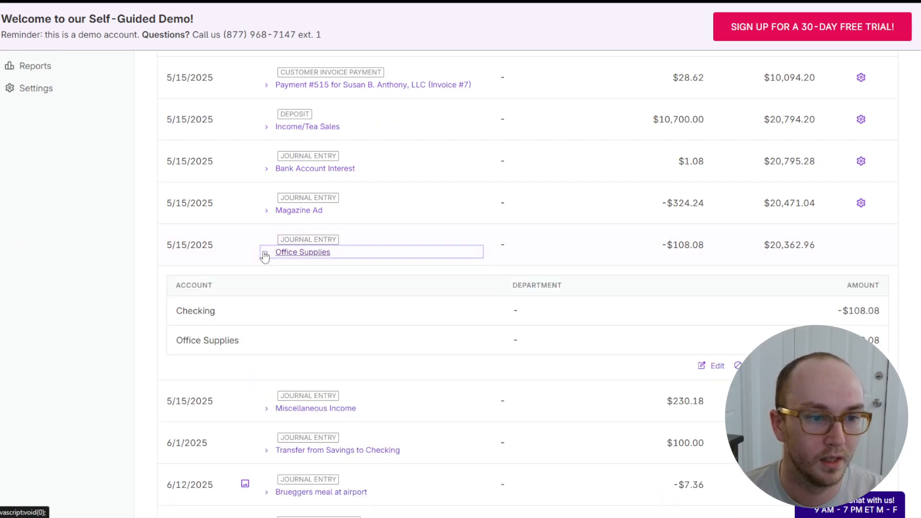
{"action": "scroll", "coordinate": [369, 308], "scroll_direction": "up", "scroll_amount": 2}
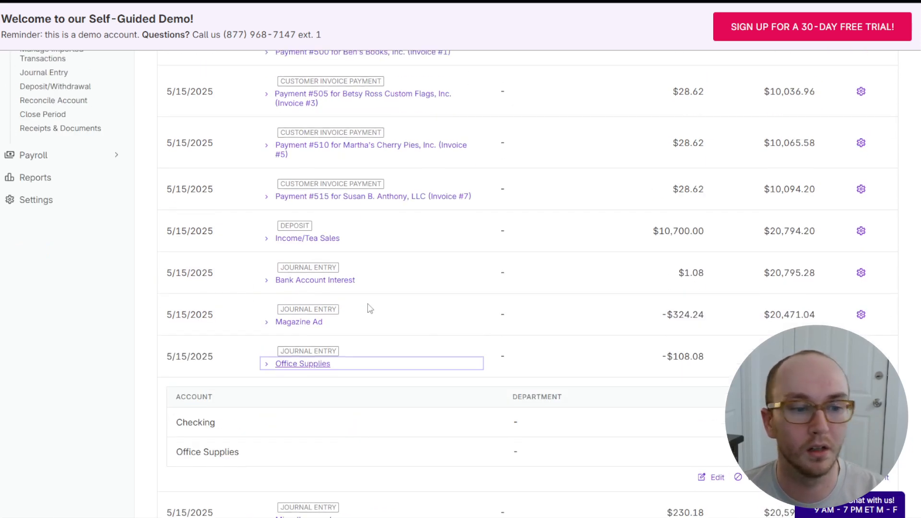
- Collapse the Office Supplies entry in the ledger, and review the unpaid customer invoices with their due dates and statuses
{"action": "left_click", "coordinate": [275, 366]}
{"action": "scroll", "coordinate": [418, 326], "scroll_direction": "up", "scroll_amount": 6}
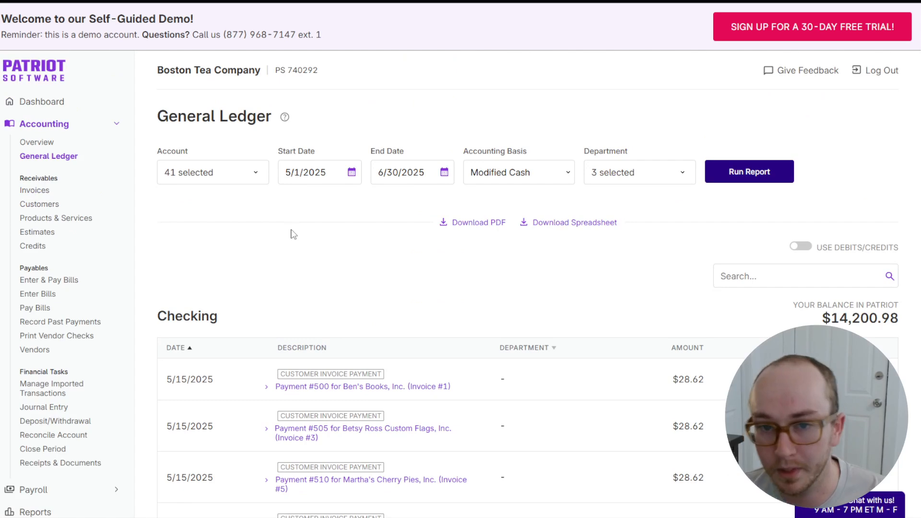
{"action": "left_click", "coordinate": [35, 191]}
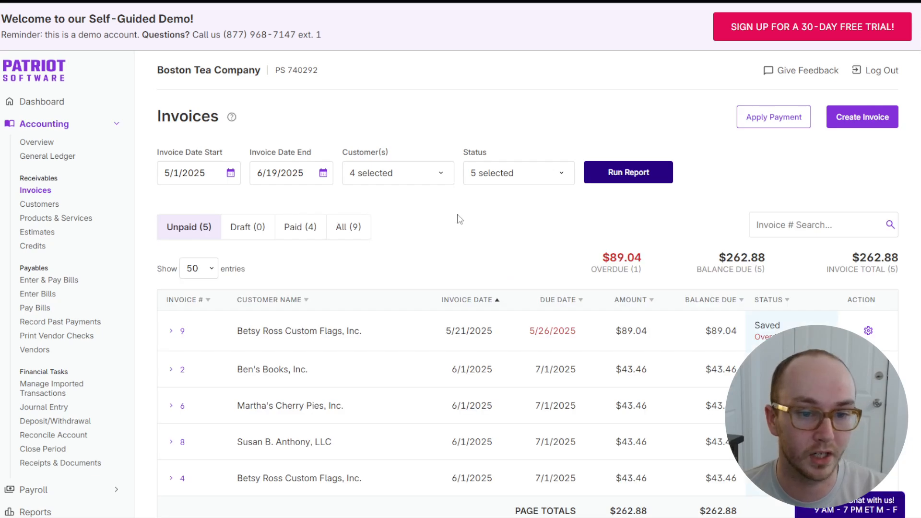
{"action": "scroll", "coordinate": [459, 219], "scroll_direction": "down", "scroll_amount": 2}
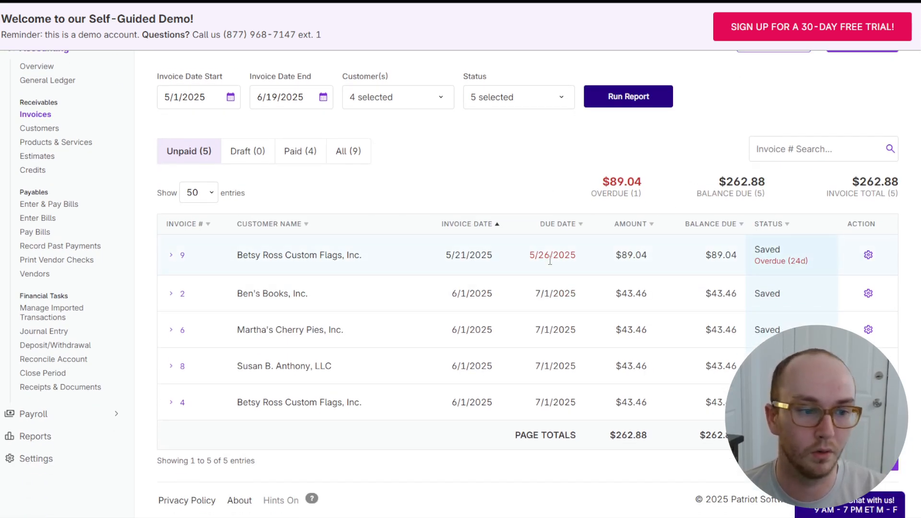
{"action": "scroll", "coordinate": [372, 434], "scroll_direction": "up", "scroll_amount": 2}
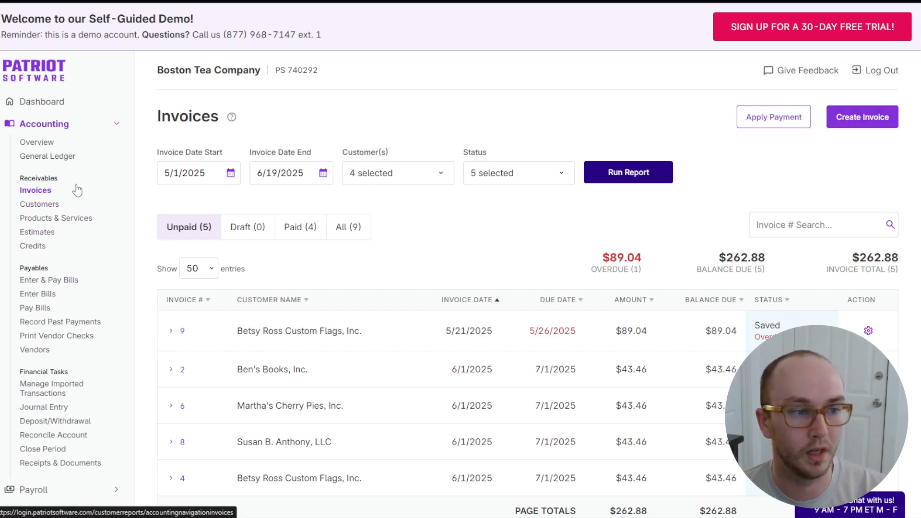
- View the Customers list and the Products & Services list under Receivables
{"action": "left_click", "coordinate": [42, 205]}
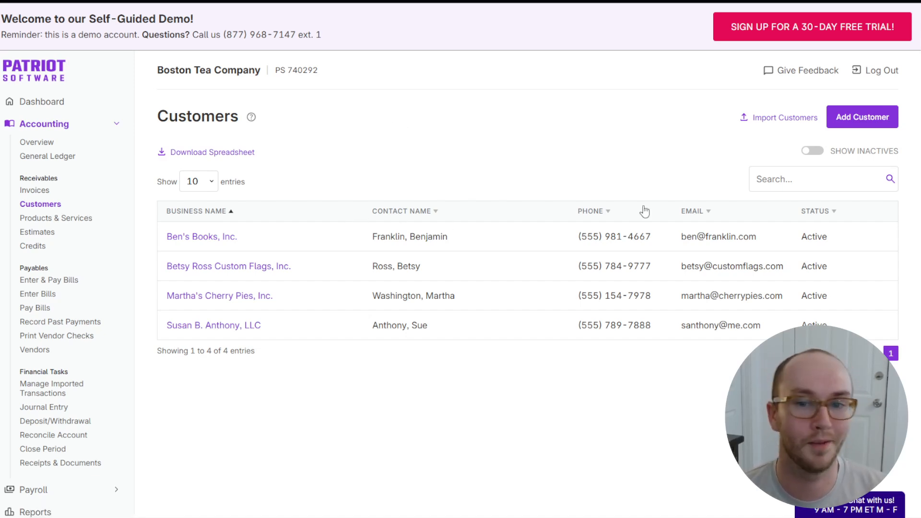
{"action": "left_click", "coordinate": [76, 222]}
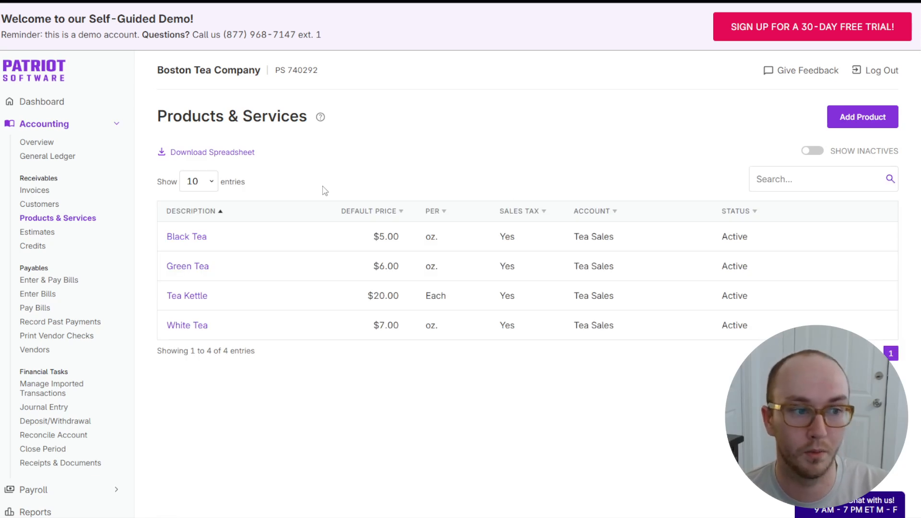
{"action": "left_click", "coordinate": [332, 172]}
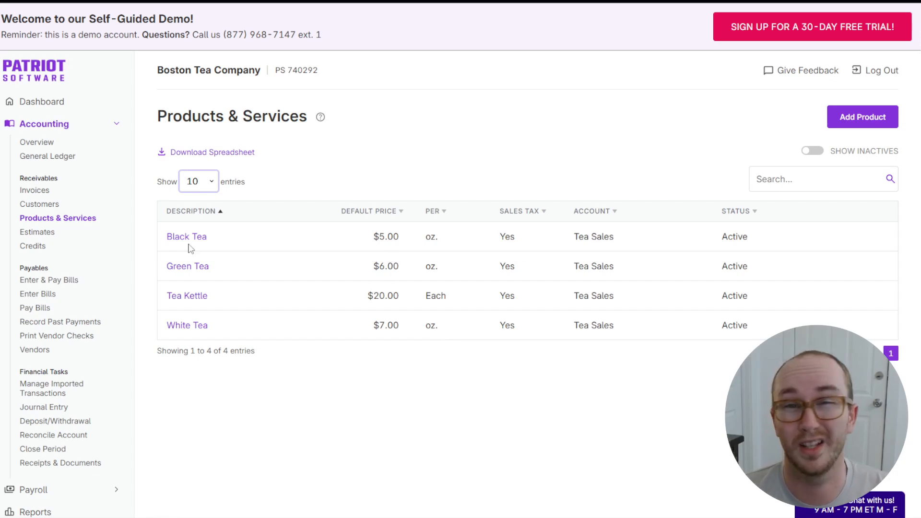
- View the Estimates list, and read the Credits page's instruction on applying credit to customers with unpaid invoices
{"action": "left_click", "coordinate": [28, 234]}
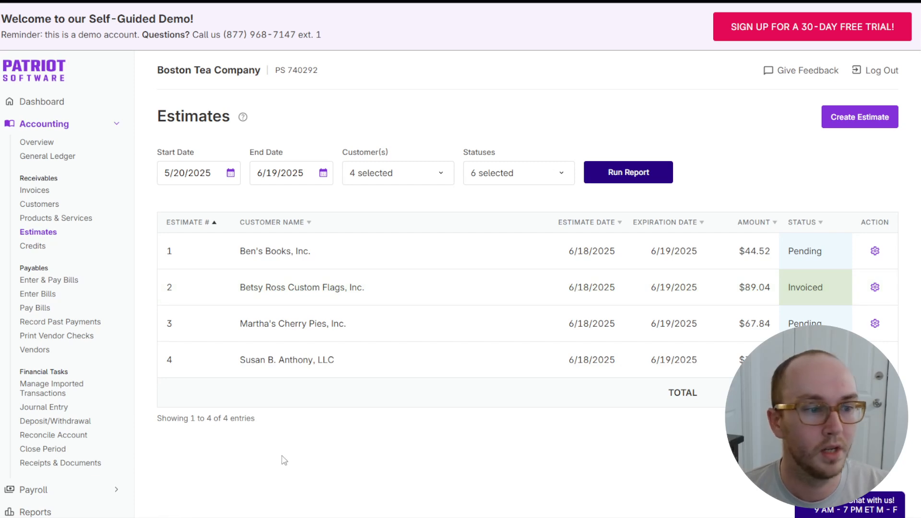
{"action": "left_click", "coordinate": [33, 247]}
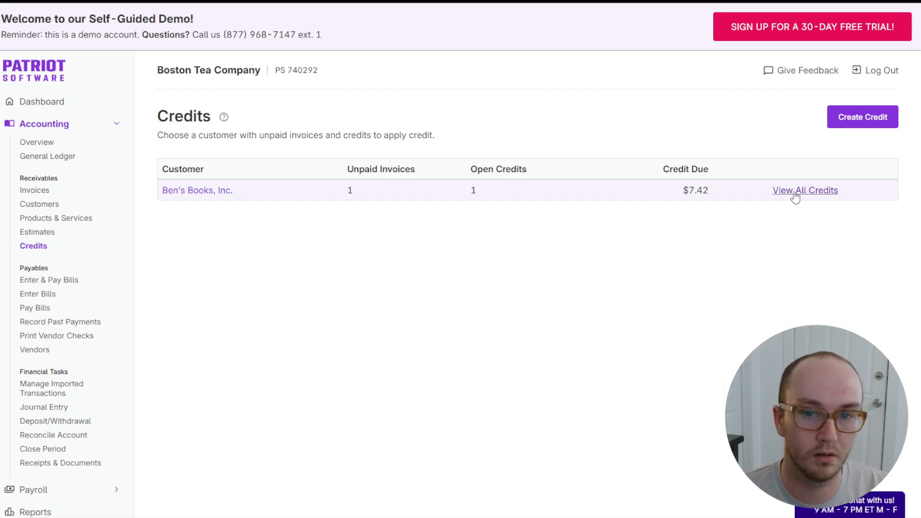
{"action": "left_click_drag", "start_coordinate": [259, 135], "coordinate": [336, 135]}
{"action": "left_click", "coordinate": [372, 136]}
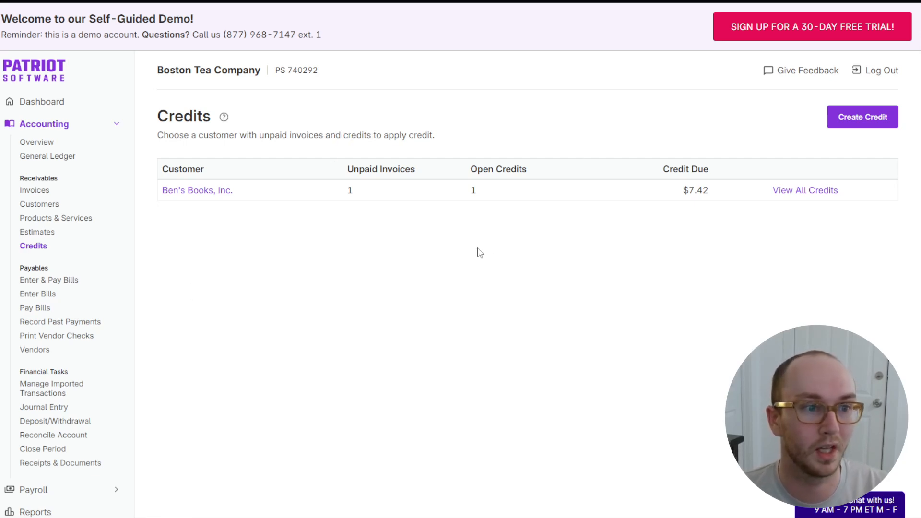
{"action": "left_click_drag", "start_coordinate": [295, 135], "coordinate": [401, 135]}
{"action": "left_click", "coordinate": [464, 140]}
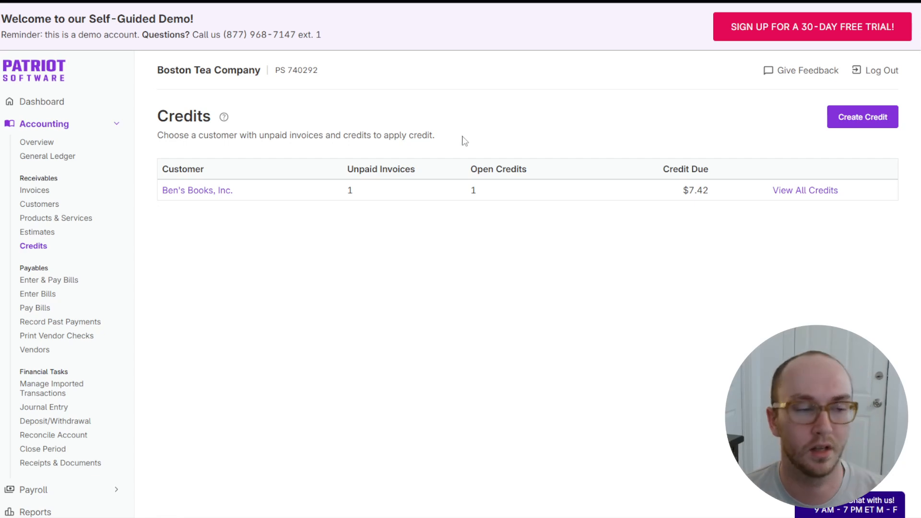
- Return to the Accounting Overview and start creating a new invoice
{"action": "left_click", "coordinate": [29, 141]}
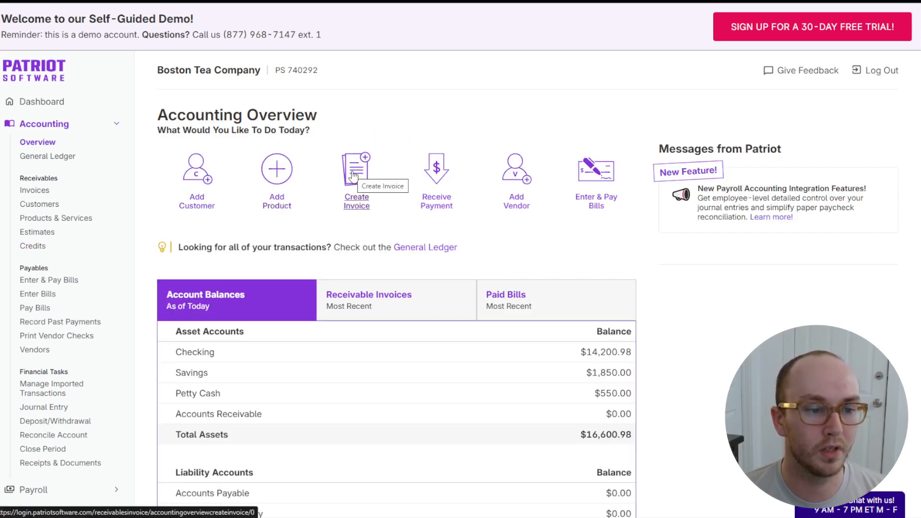
{"action": "key", "text": "Tab"}
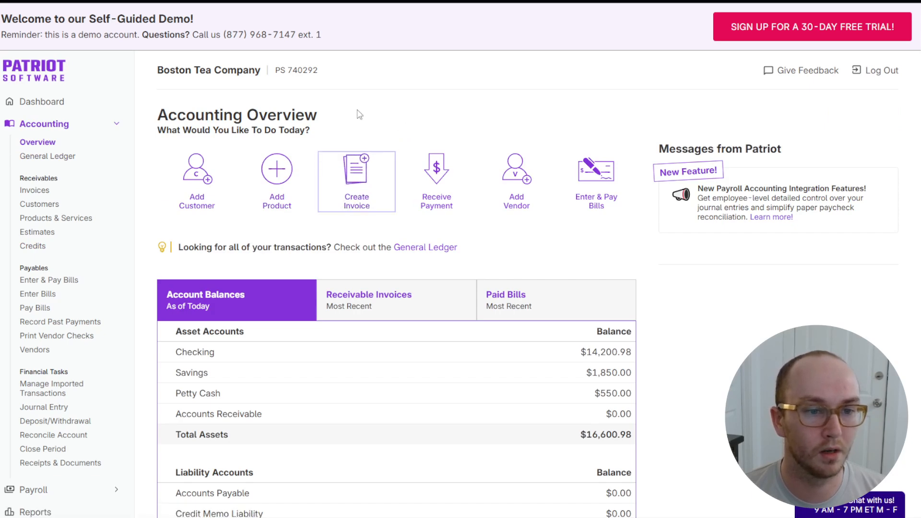
{"action": "key", "text": "Return"}
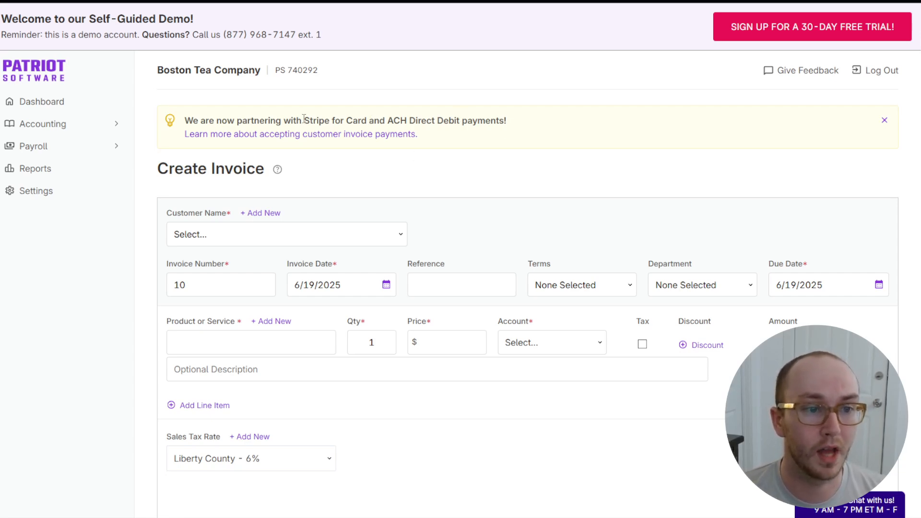
- Read the Stripe card and ACH Direct Debit payments notice, and look over the fields of the blank invoice form
{"action": "left_click_drag", "start_coordinate": [303, 118], "coordinate": [507, 123]}
{"action": "left_click", "coordinate": [401, 123]}
{"action": "left_click", "coordinate": [550, 181]}
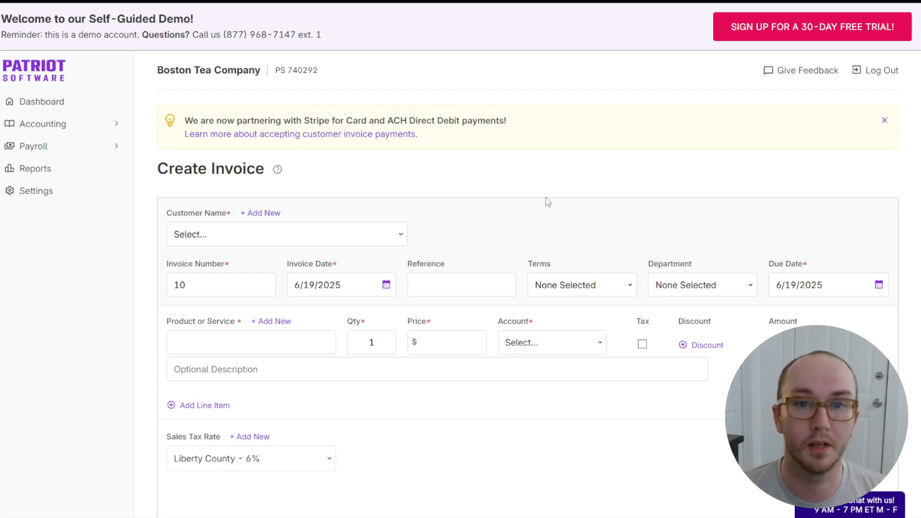
{"action": "scroll", "coordinate": [549, 201], "scroll_direction": "down", "scroll_amount": 6}
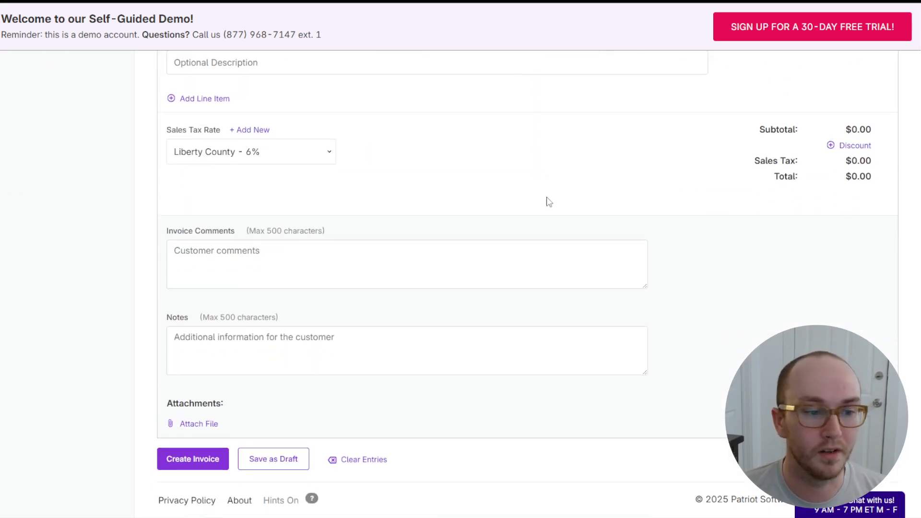
{"action": "scroll", "coordinate": [549, 201], "scroll_direction": "up", "scroll_amount": 6}
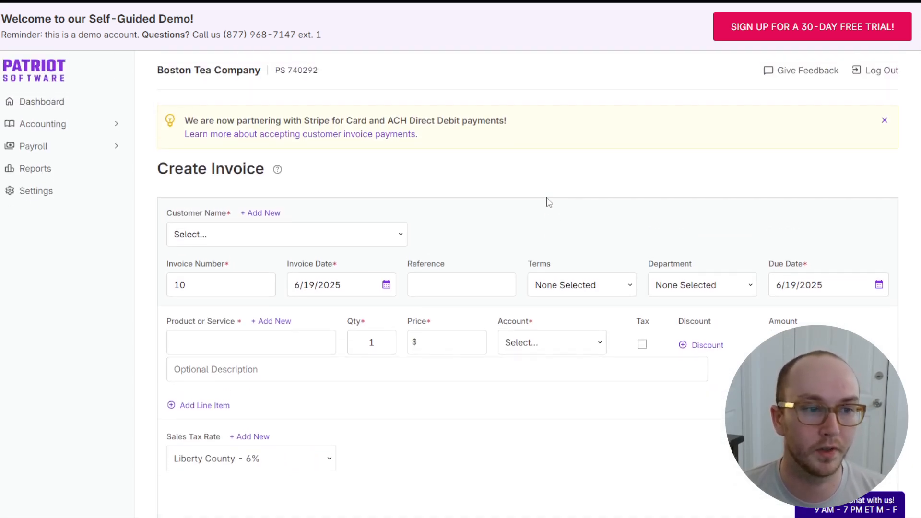
{"action": "left_click_drag", "start_coordinate": [290, 121], "coordinate": [410, 121]}
{"action": "left_click", "coordinate": [476, 123]}
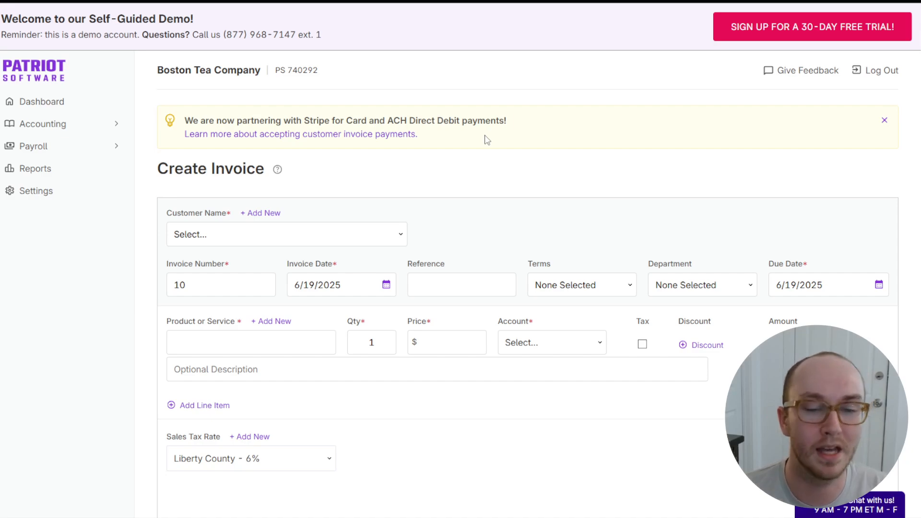
{"action": "scroll", "coordinate": [485, 142], "scroll_direction": "down", "scroll_amount": 3}
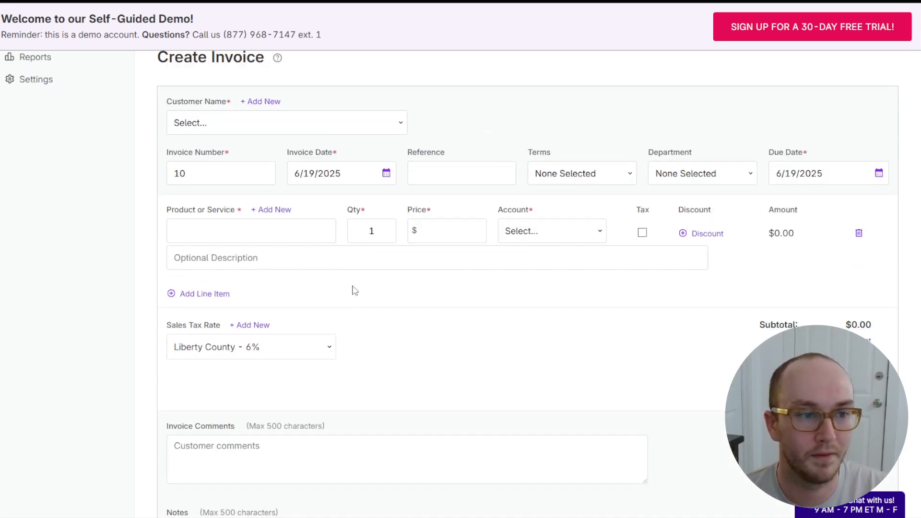
{"action": "scroll", "coordinate": [355, 291], "scroll_direction": "up", "scroll_amount": 3}
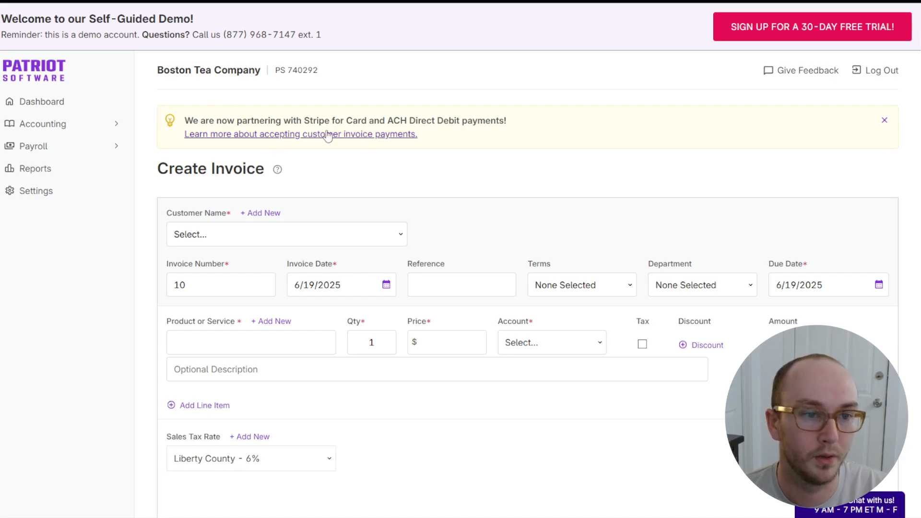
- Choose Martha's Cherry Pies, Inc. as the customer on the new invoice
{"action": "scroll", "coordinate": [328, 137], "scroll_direction": "down", "scroll_amount": 3}
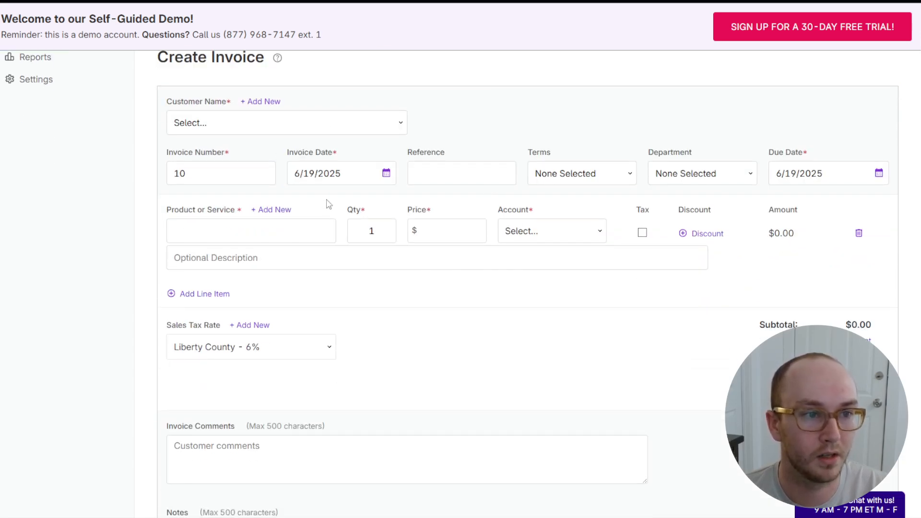
{"action": "left_click", "coordinate": [233, 126]}
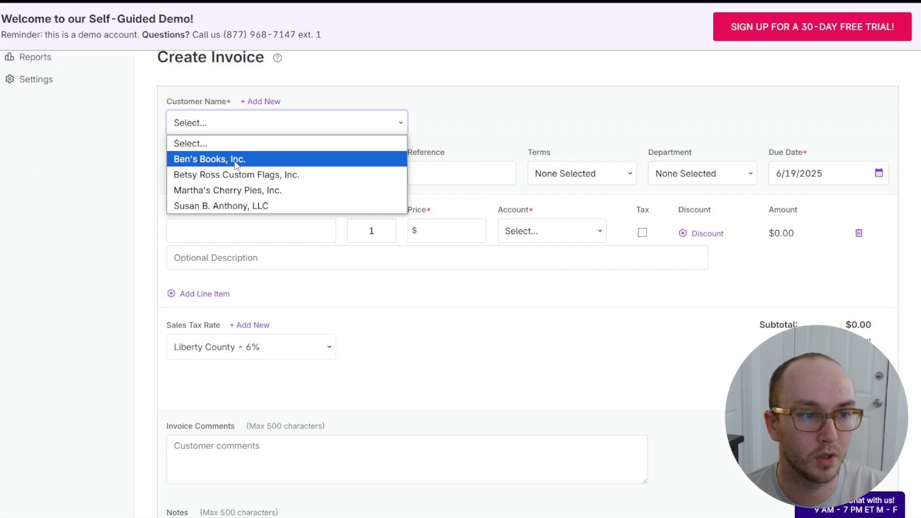
{"action": "left_click", "coordinate": [236, 160]}
{"action": "left_click", "coordinate": [239, 123]}
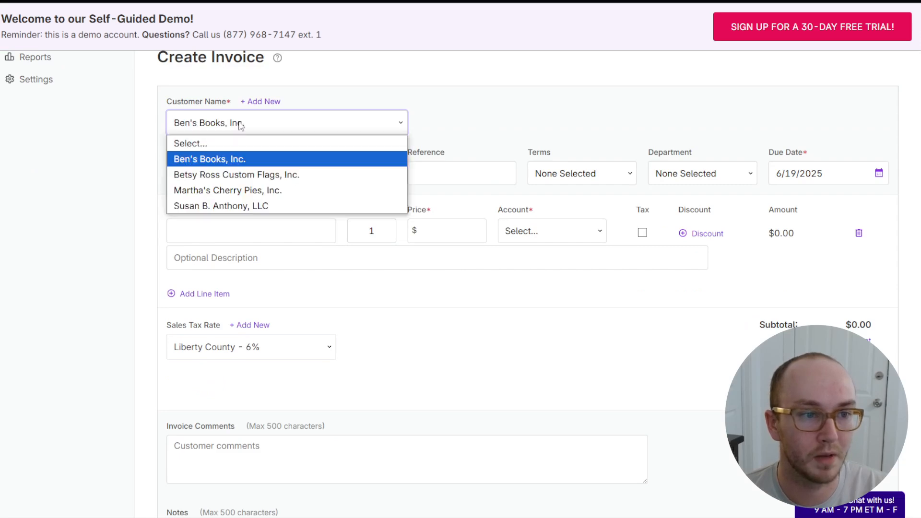
{"action": "left_click", "coordinate": [238, 194]}
- Check the invoice number field and view the Terms and Department choices, leaving both options at None Selected
{"action": "left_click", "coordinate": [221, 178]}
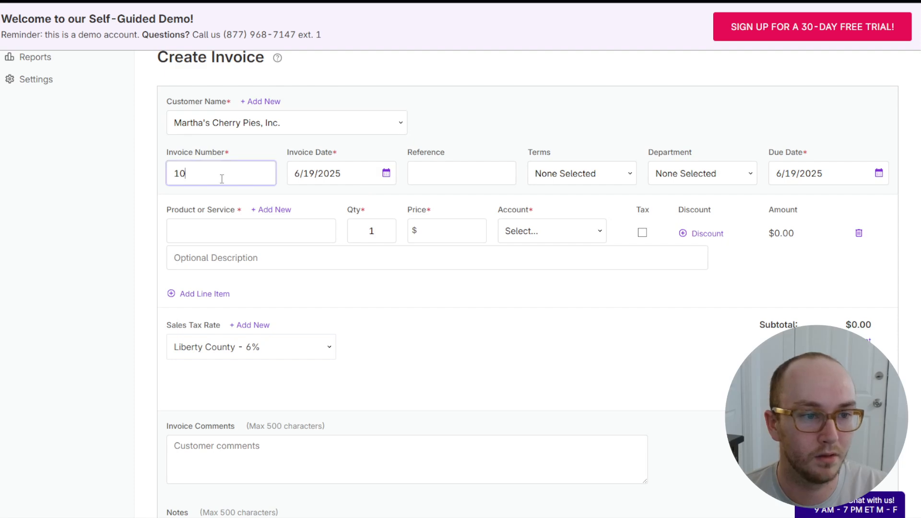
{"action": "left_click", "coordinate": [559, 178]}
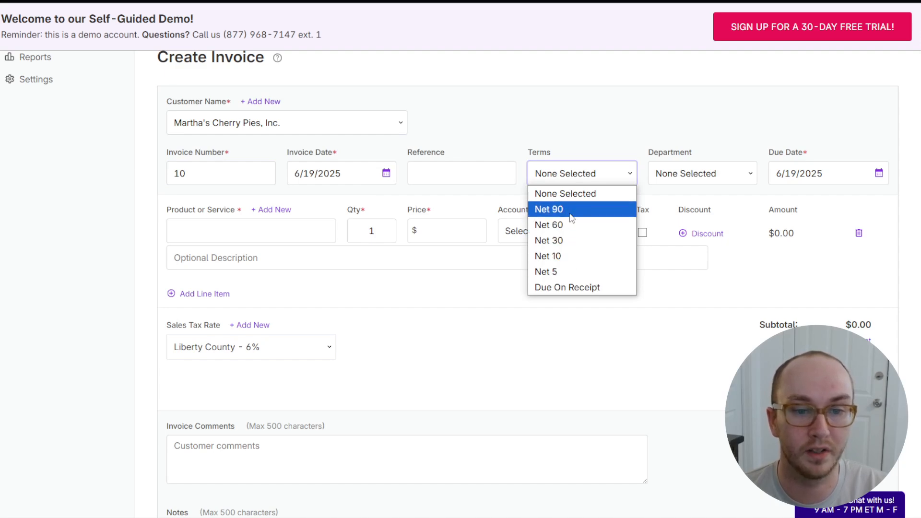
{"action": "left_click", "coordinate": [576, 168]}
{"action": "left_click", "coordinate": [708, 172]}
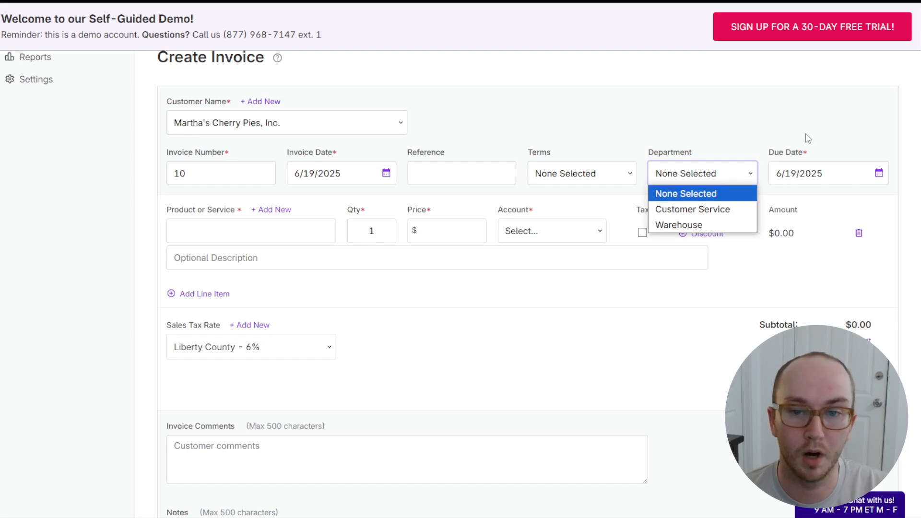
{"action": "left_click", "coordinate": [694, 226]}
{"action": "left_click_drag", "start_coordinate": [777, 234], "coordinate": [749, 238]}
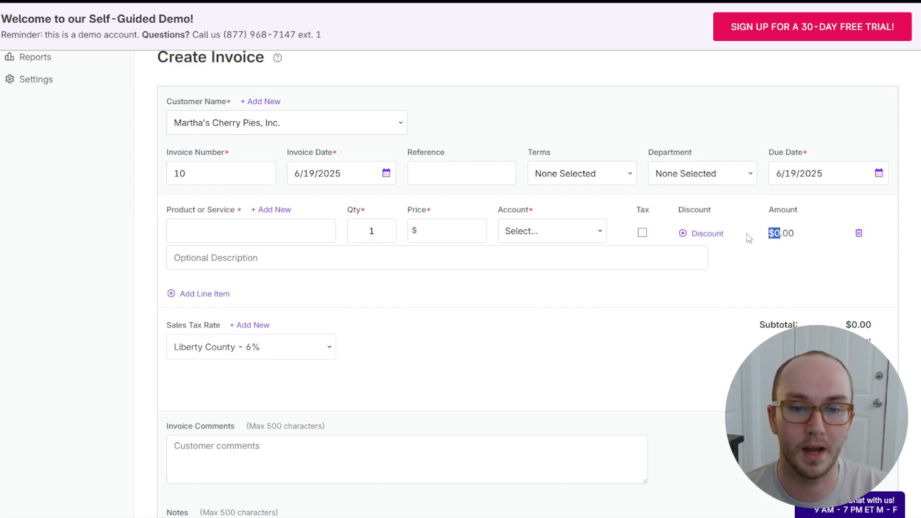
- Set the price of the invoice's first line item to $2000
{"action": "left_click", "coordinate": [504, 239]}
{"action": "left_click", "coordinate": [449, 235]}
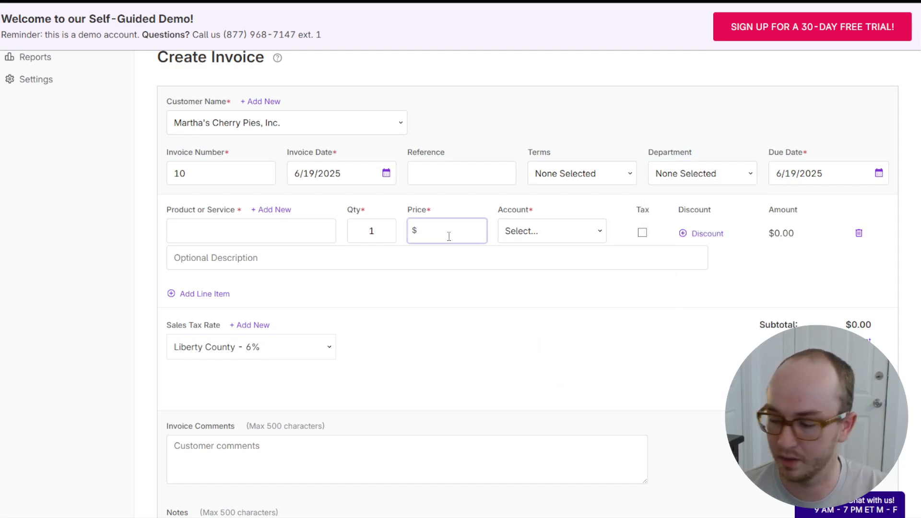
{"action": "type", "text": "20"}
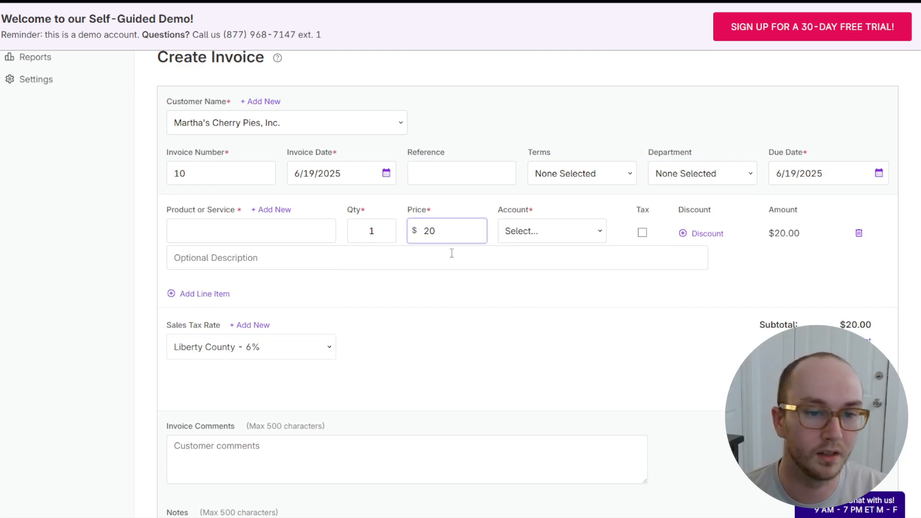
{"action": "left_click", "coordinate": [451, 254]}
{"action": "left_click", "coordinate": [448, 242]}
{"action": "type", "text": "00"}
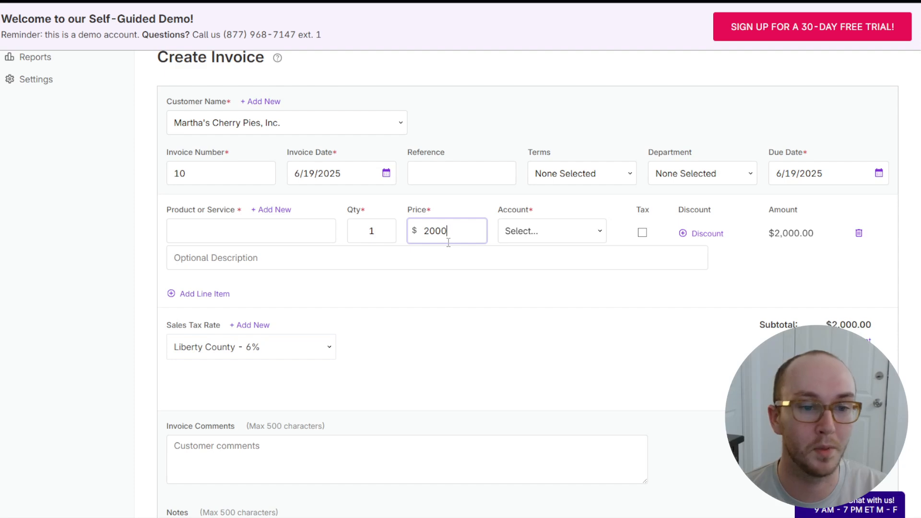
{"action": "left_click", "coordinate": [458, 255]}
- Browse the income accounts for the first line item and assign it to Tea Sales
{"action": "left_click", "coordinate": [542, 239]}
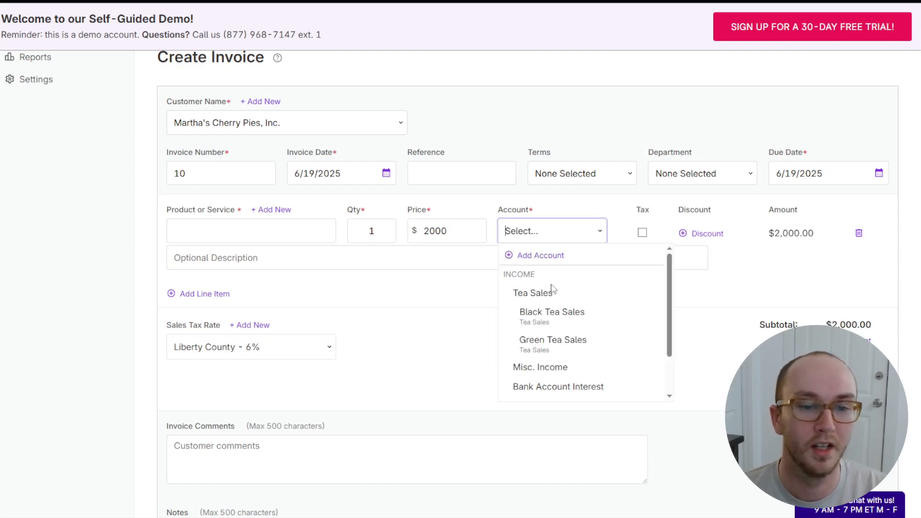
{"action": "scroll", "coordinate": [553, 326], "scroll_direction": "down", "scroll_amount": 2}
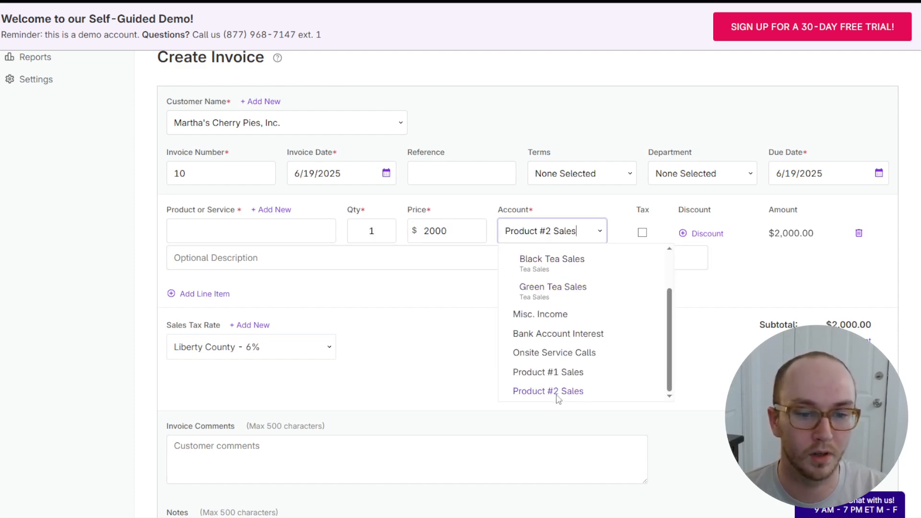
{"action": "scroll", "coordinate": [552, 355], "scroll_direction": "up", "scroll_amount": 2}
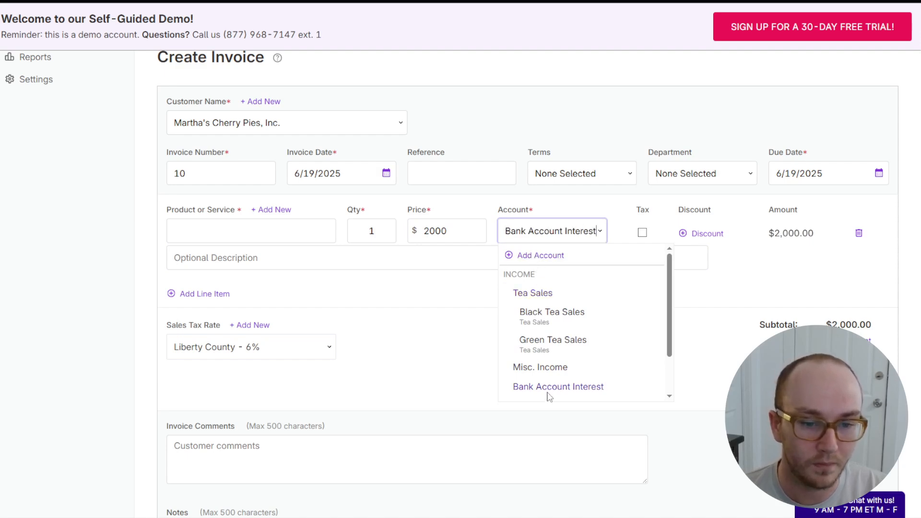
{"action": "scroll", "coordinate": [555, 354], "scroll_direction": "down", "scroll_amount": 1}
{"action": "scroll", "coordinate": [556, 354], "scroll_direction": "down", "scroll_amount": 1}
{"action": "scroll", "coordinate": [551, 355], "scroll_direction": "up", "scroll_amount": 3}
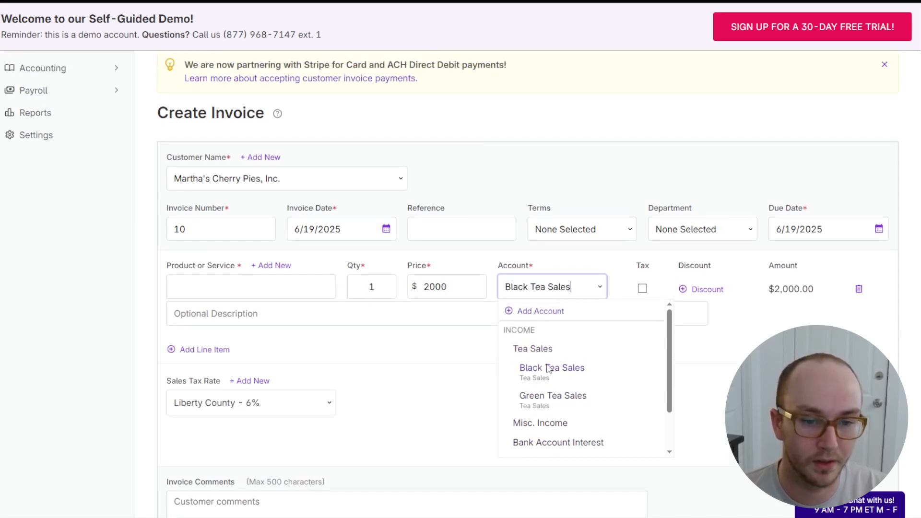
{"action": "left_click", "coordinate": [532, 349]}
{"action": "left_click", "coordinate": [489, 319]}
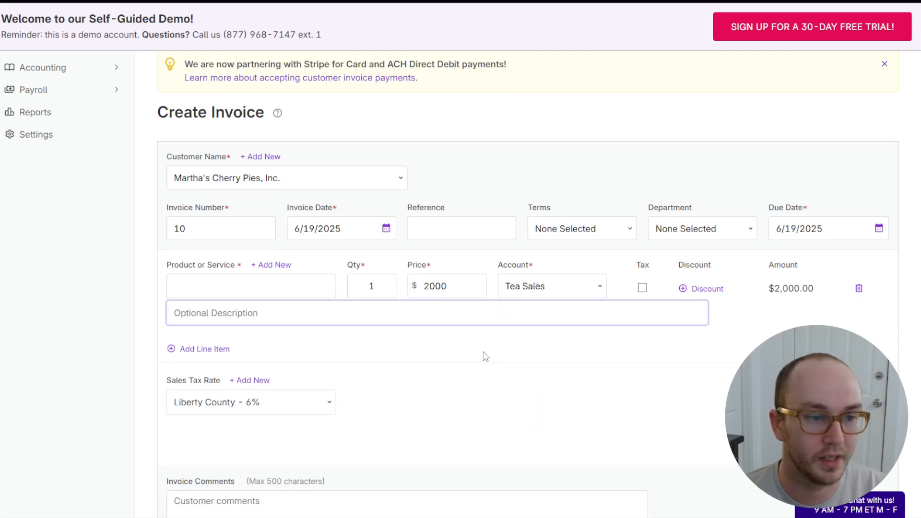
- Set the invoice's first line item to the Black Tea product and check its price and account
{"action": "scroll", "coordinate": [483, 355], "scroll_direction": "down", "scroll_amount": 1}
{"action": "left_click", "coordinate": [223, 238]}
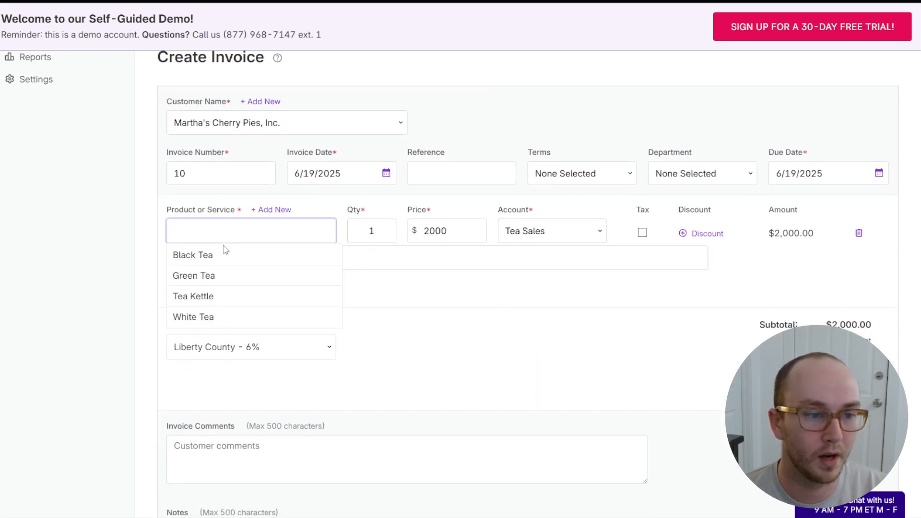
{"action": "left_click", "coordinate": [224, 253]}
{"action": "left_click", "coordinate": [499, 231]}
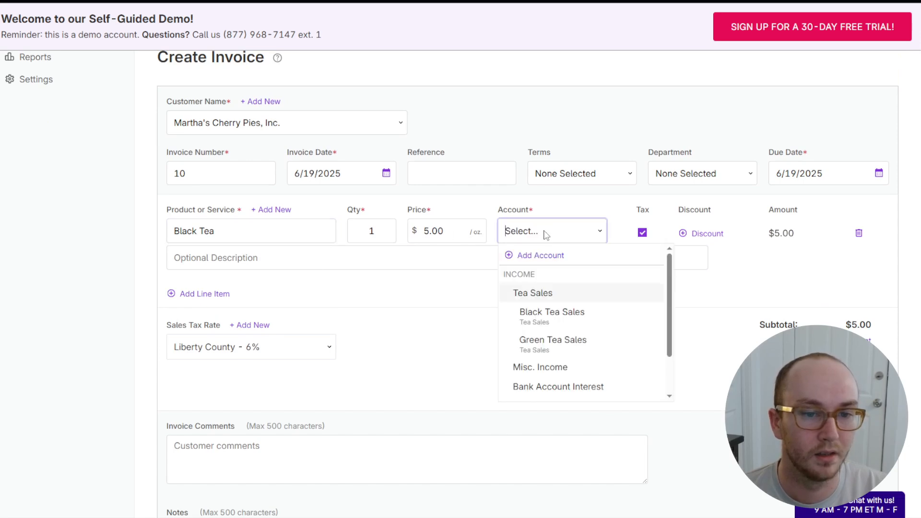
{"action": "left_click", "coordinate": [443, 229]}
{"action": "left_click", "coordinate": [270, 231]}
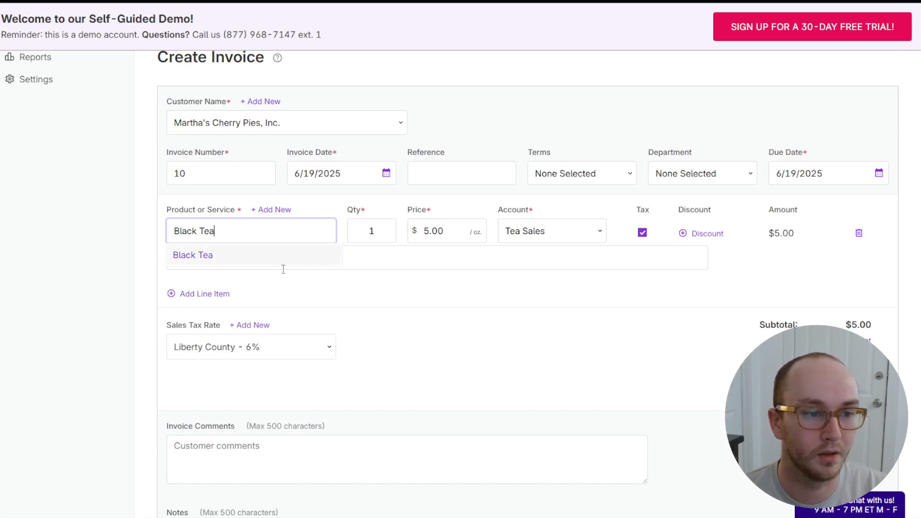
{"action": "left_click", "coordinate": [271, 253]}
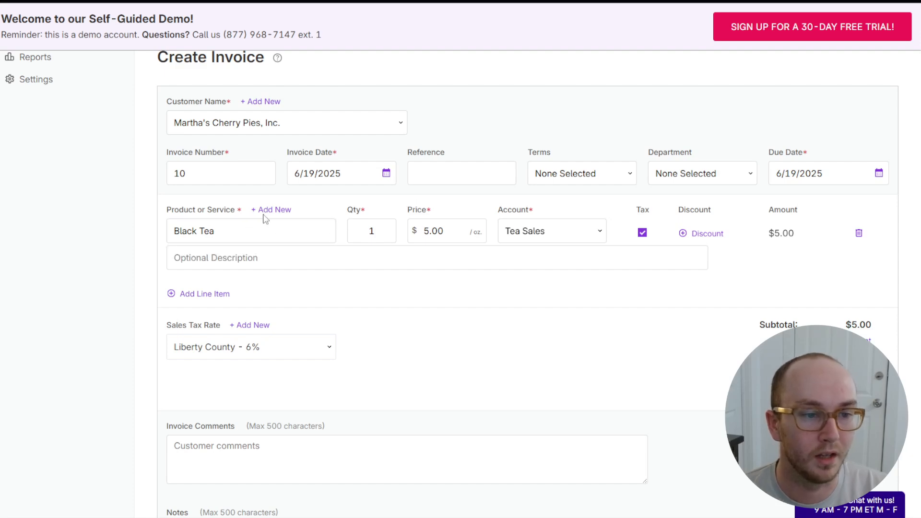
{"action": "double_click", "coordinate": [456, 233]}
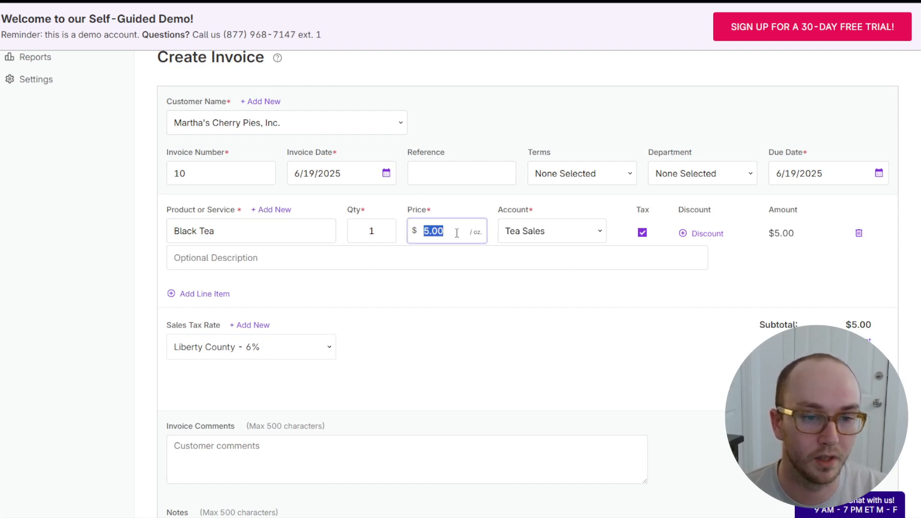
{"action": "left_click", "coordinate": [458, 232]}
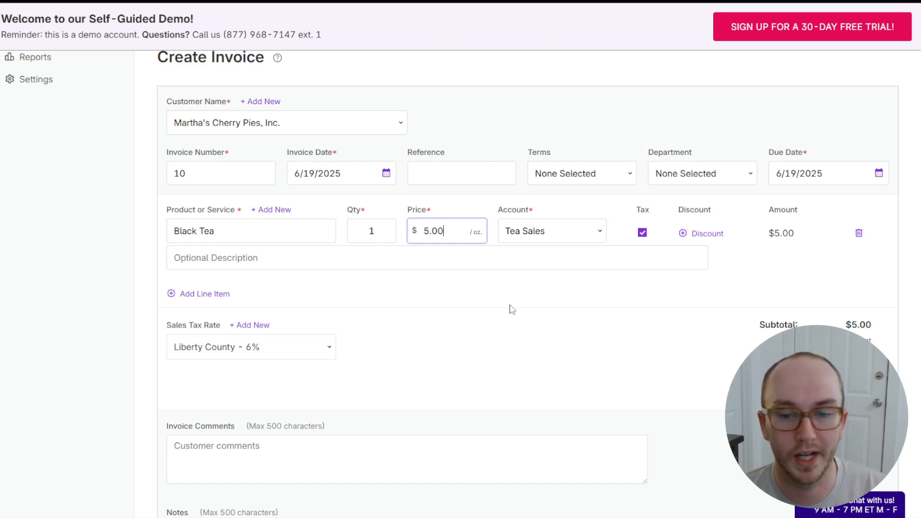
- View the Black Tea line's discount options, including the accounts for recording the discount, and cancel without adding one
{"action": "scroll", "coordinate": [752, 210], "scroll_direction": "down", "scroll_amount": 2}
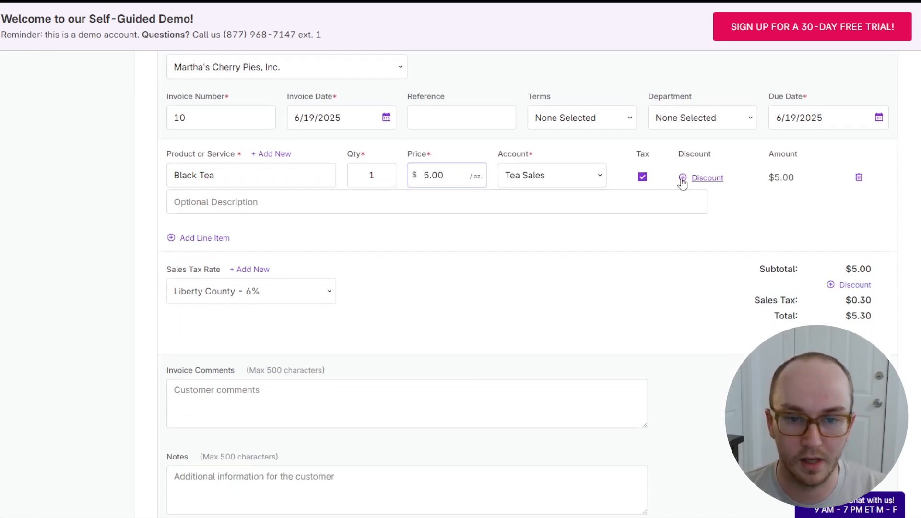
{"action": "left_click", "coordinate": [684, 178]}
{"action": "scroll", "coordinate": [588, 232], "scroll_direction": "down", "scroll_amount": 1}
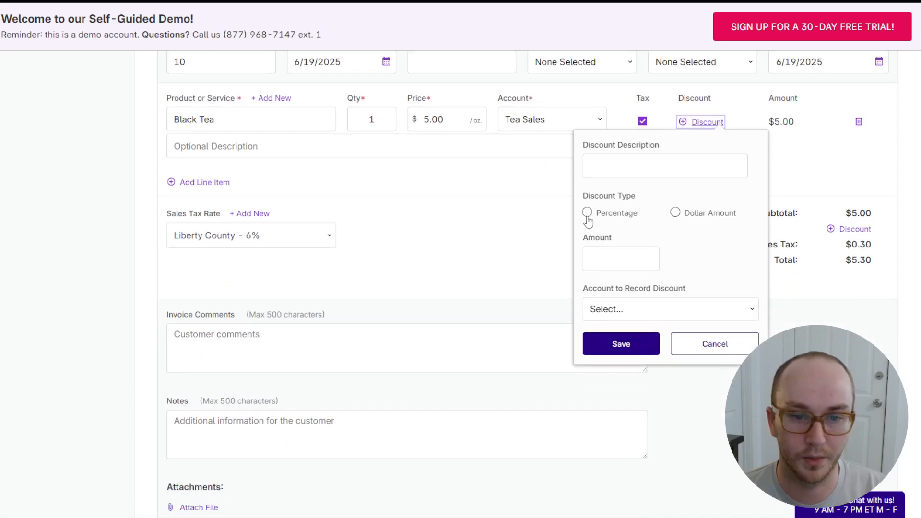
{"action": "scroll", "coordinate": [688, 266], "scroll_direction": "down", "scroll_amount": 2}
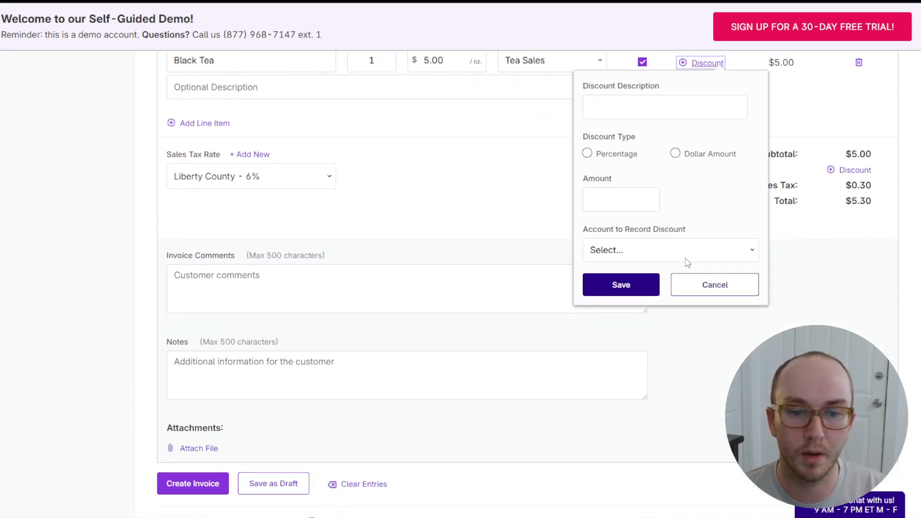
{"action": "left_click", "coordinate": [644, 226]}
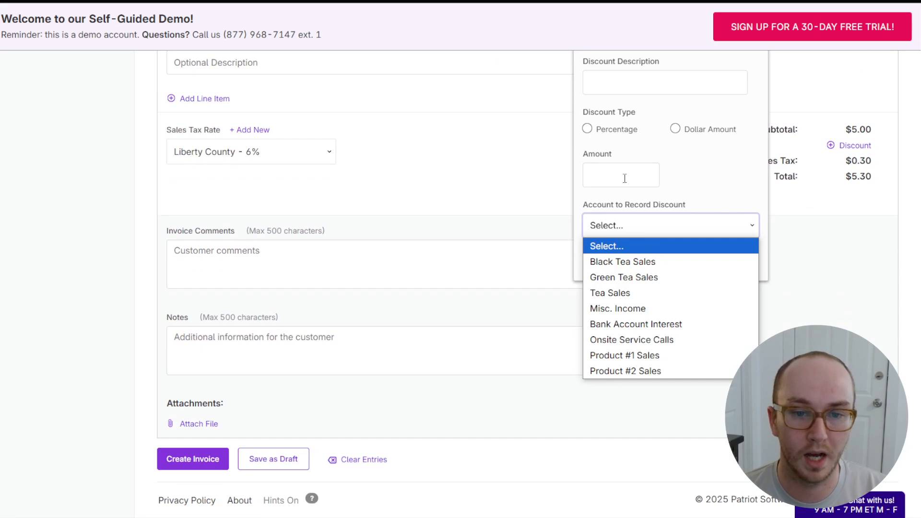
{"action": "left_click", "coordinate": [693, 180]}
{"action": "scroll", "coordinate": [700, 269], "scroll_direction": "up", "scroll_amount": 2}
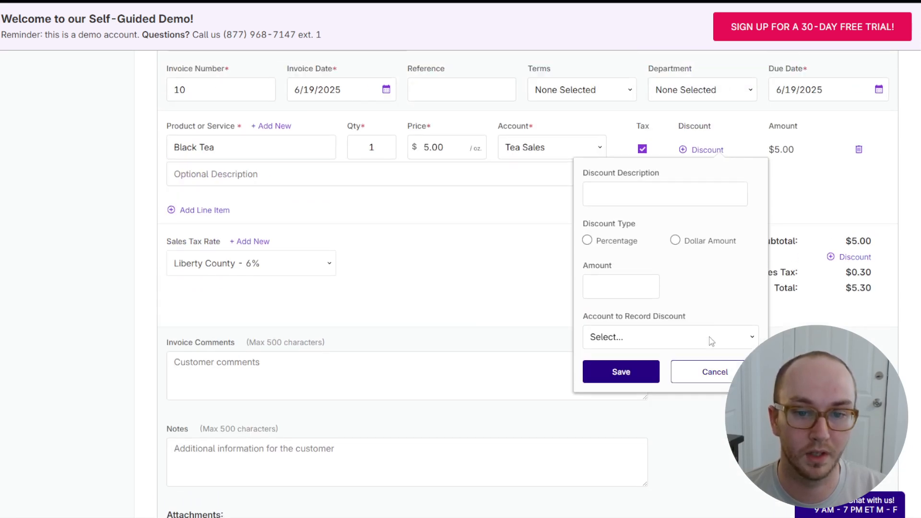
{"action": "left_click", "coordinate": [700, 372]}
- View the invoice's sales tax rate choices, leaving Liberty County - 6% selected
{"action": "scroll", "coordinate": [408, 300], "scroll_direction": "up", "scroll_amount": 1}
{"action": "scroll", "coordinate": [307, 297], "scroll_direction": "down", "scroll_amount": 2}
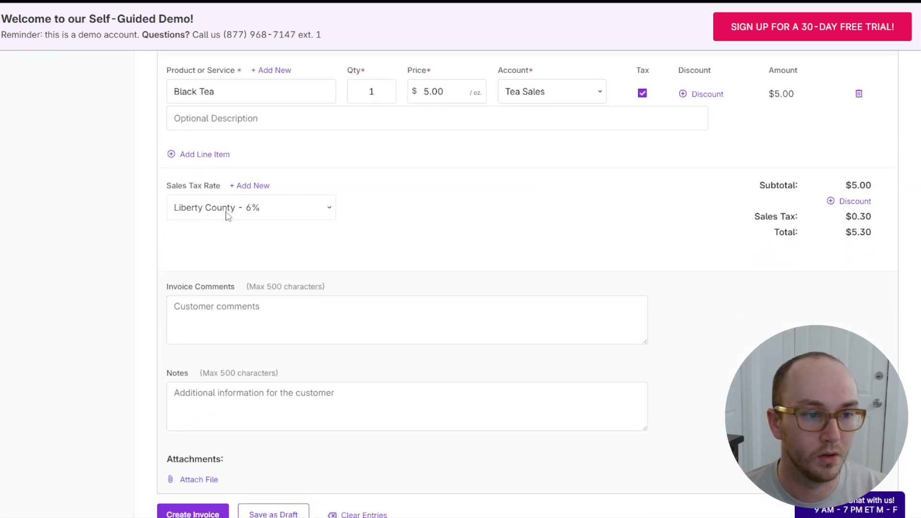
{"action": "left_click", "coordinate": [229, 211]}
{"action": "left_click", "coordinate": [231, 242]}
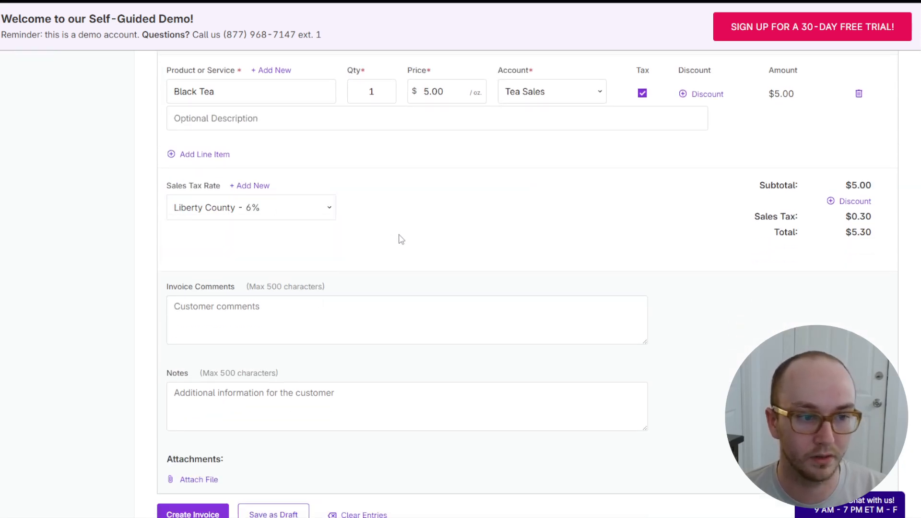
- Review the whole invoice form, from the customer and date details to the totals, comments, notes and attachments
{"action": "scroll", "coordinate": [400, 240], "scroll_direction": "down", "scroll_amount": 1}
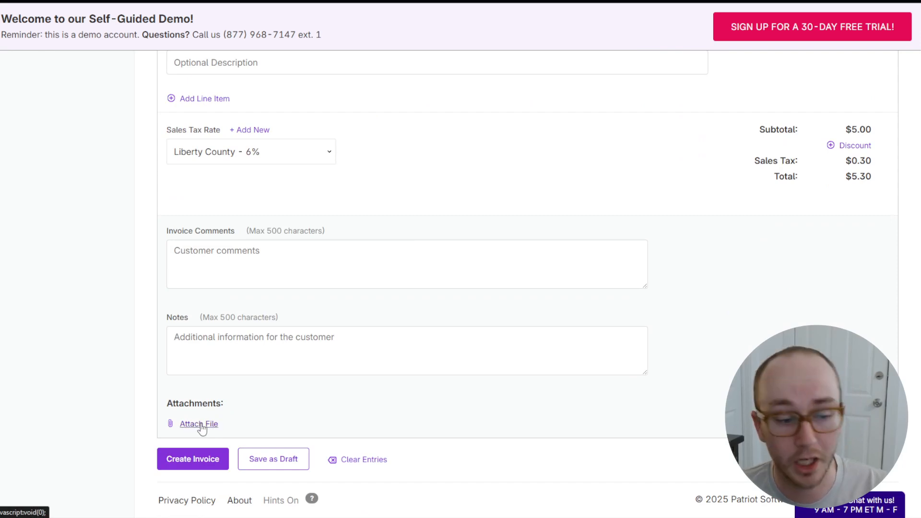
{"action": "scroll", "coordinate": [252, 425], "scroll_direction": "up", "scroll_amount": 5}
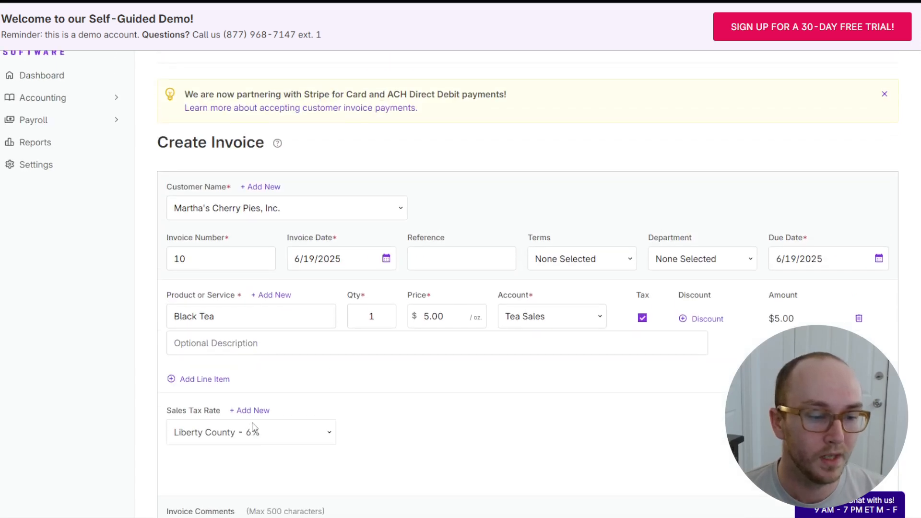
{"action": "scroll", "coordinate": [253, 426], "scroll_direction": "up", "scroll_amount": 1}
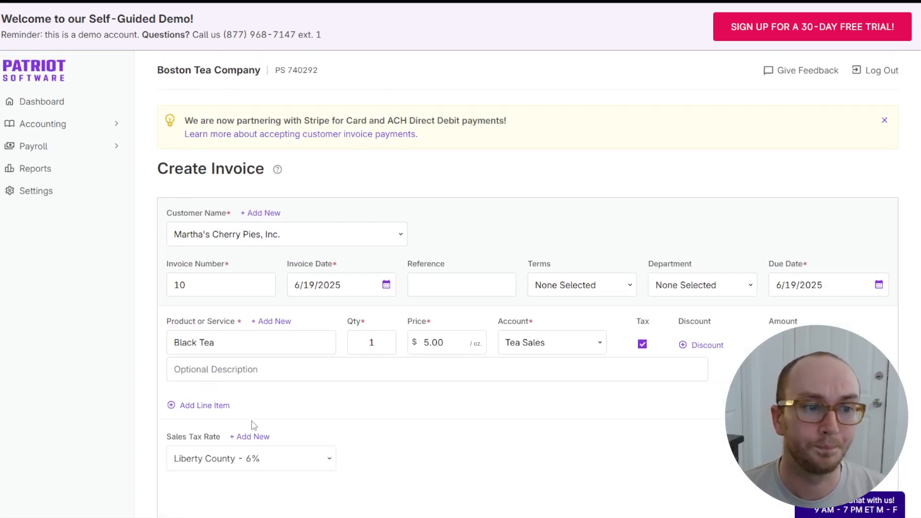
{"action": "scroll", "coordinate": [328, 281], "scroll_direction": "down", "scroll_amount": 5}
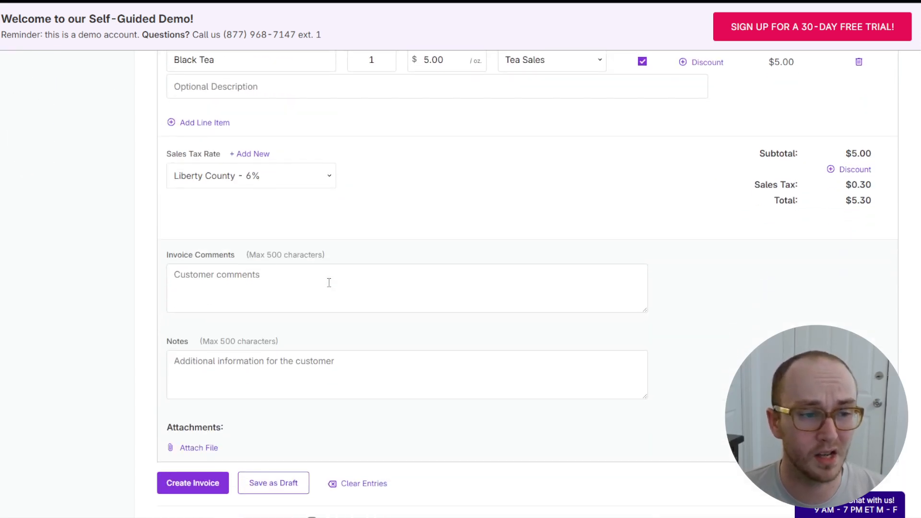
{"action": "scroll", "coordinate": [405, 237], "scroll_direction": "up", "scroll_amount": 5}
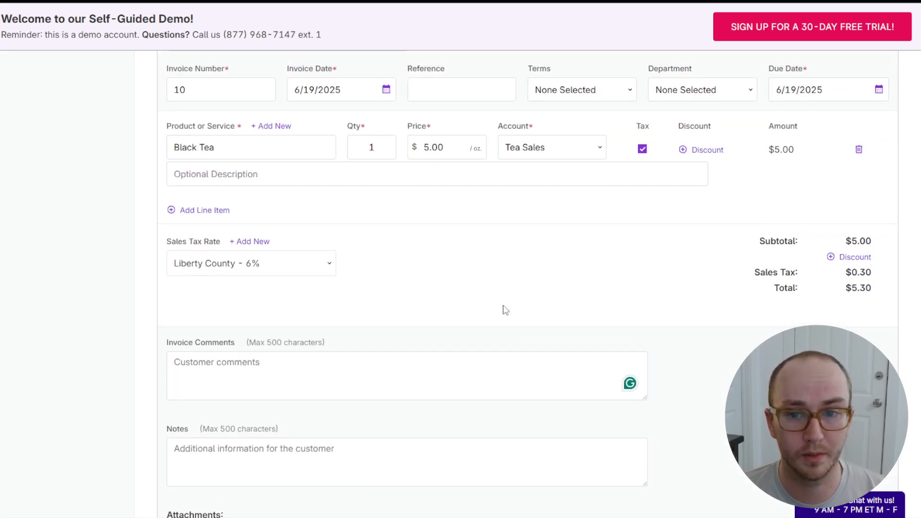
{"action": "scroll", "coordinate": [249, 276], "scroll_direction": "down", "scroll_amount": 5}
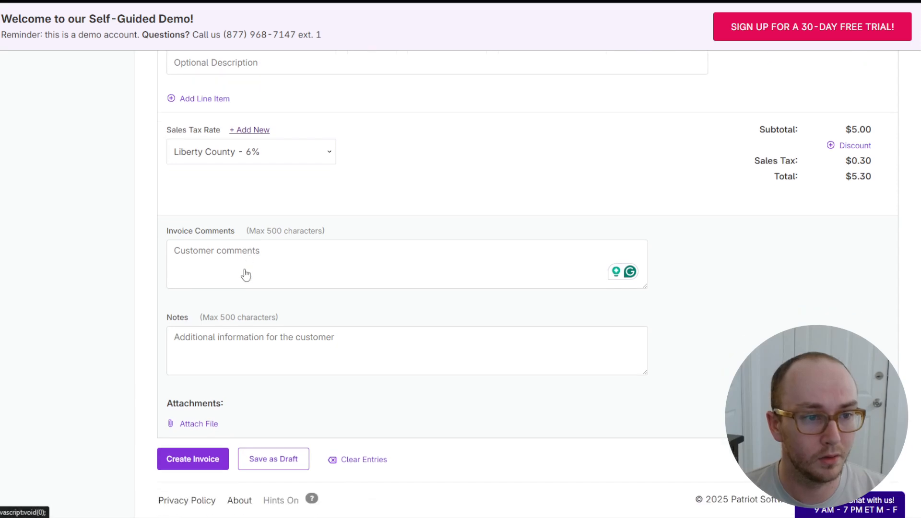
{"action": "scroll", "coordinate": [261, 432], "scroll_direction": "up", "scroll_amount": 5}
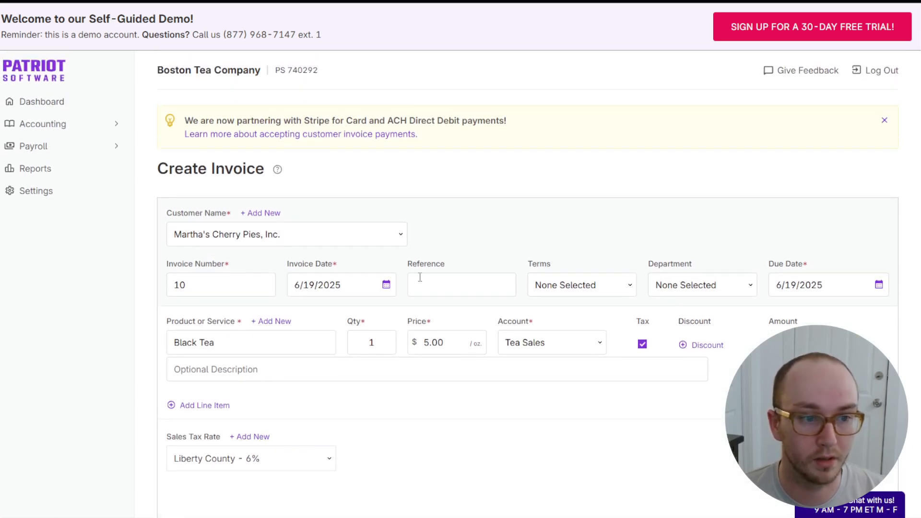
{"action": "scroll", "coordinate": [342, 254], "scroll_direction": "down", "scroll_amount": 5}
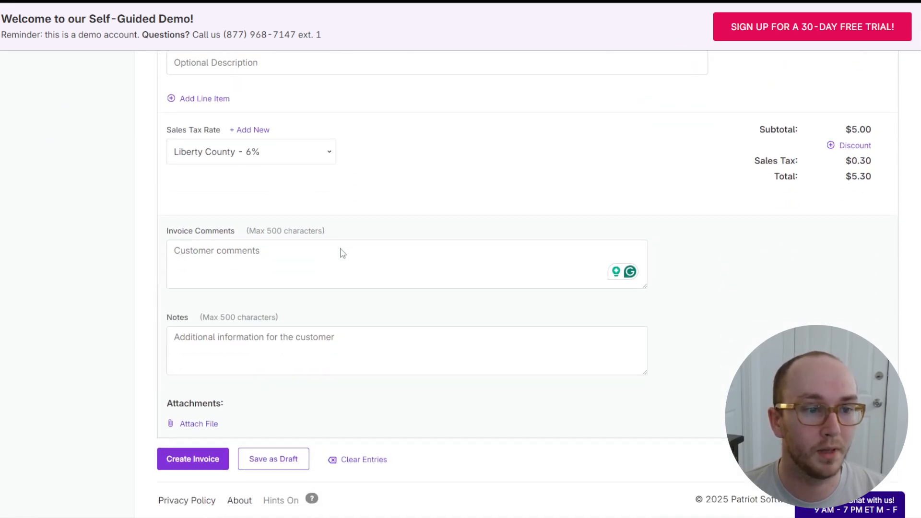
{"action": "scroll", "coordinate": [409, 317], "scroll_direction": "up", "scroll_amount": 5}
- Open the Enter & Pay Bills page under Payables, leaving the invoice unsaved
{"action": "left_click", "coordinate": [70, 129]}
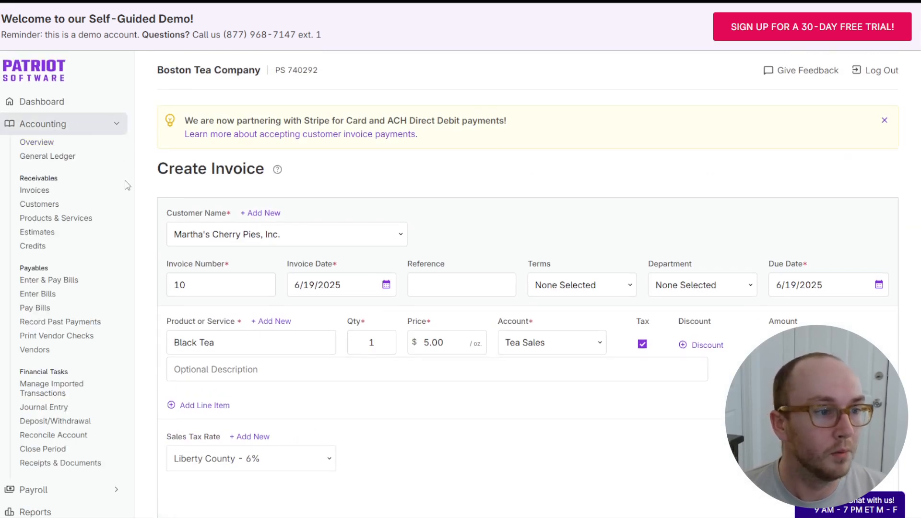
{"action": "left_click", "coordinate": [43, 280]}
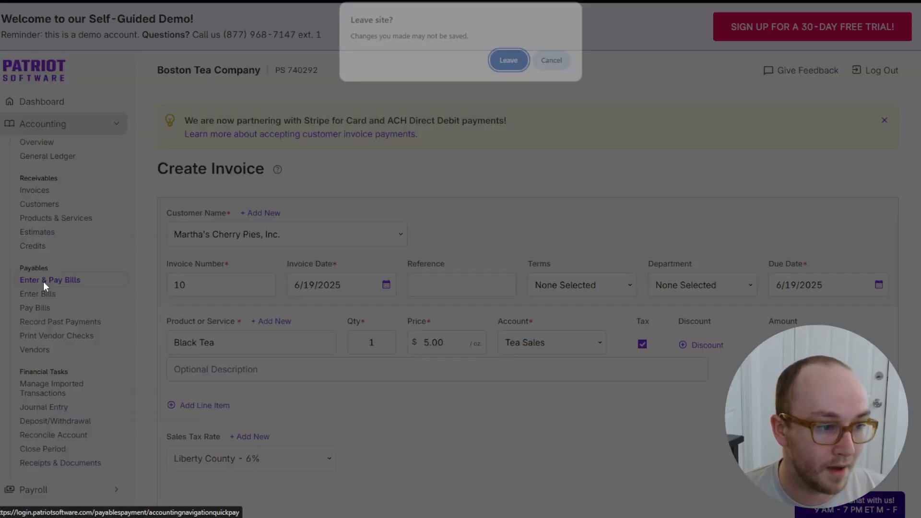
{"action": "left_click", "coordinate": [509, 61]}
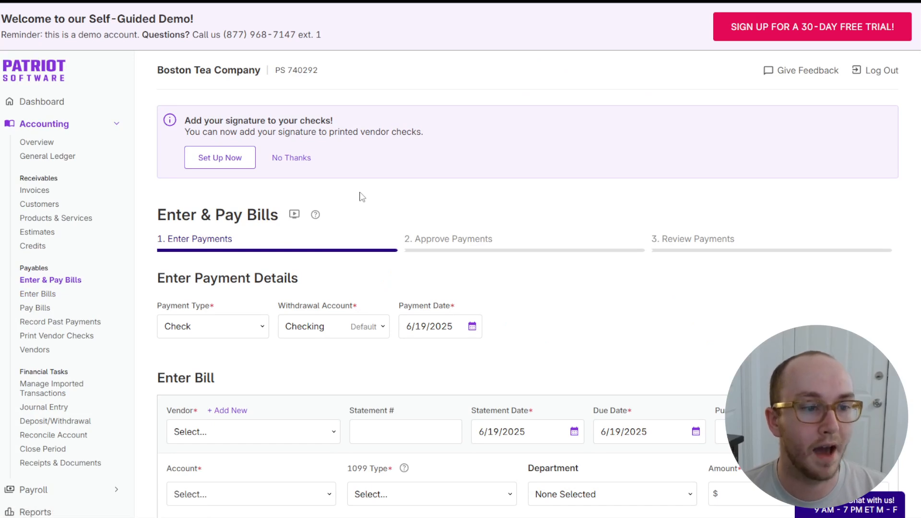
- Choose Electric Power Company as the vendor for the new bill
{"action": "scroll", "coordinate": [434, 211], "scroll_direction": "down", "scroll_amount": 5}
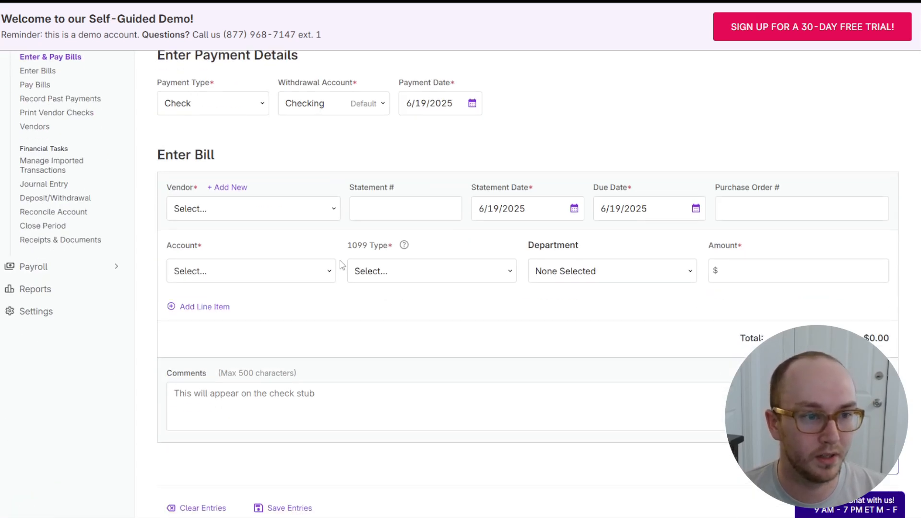
{"action": "scroll", "coordinate": [342, 265], "scroll_direction": "down", "scroll_amount": 1}
{"action": "left_click", "coordinate": [235, 162]}
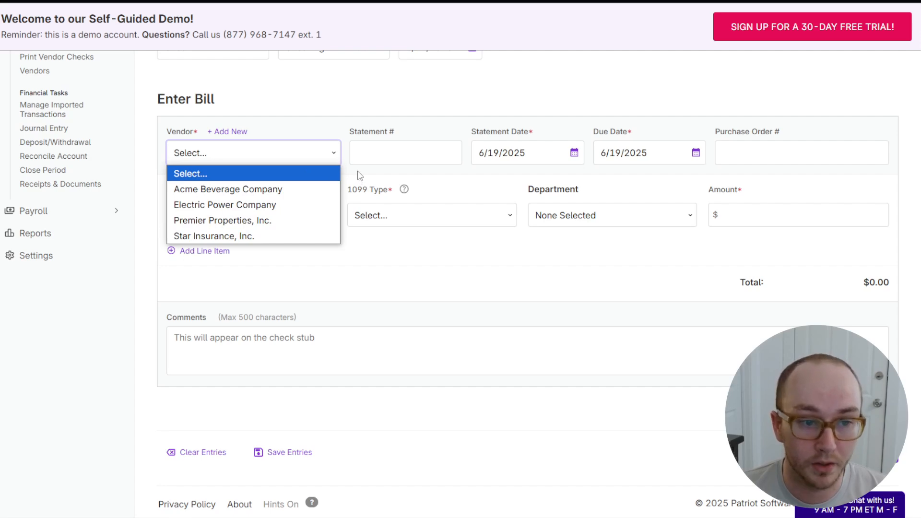
{"action": "left_click", "coordinate": [307, 155]}
{"action": "left_click", "coordinate": [307, 158]}
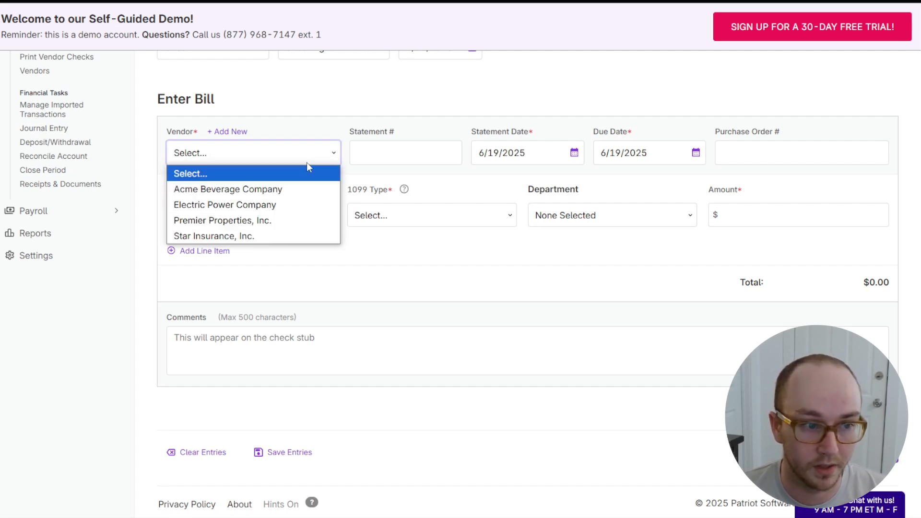
{"action": "left_click", "coordinate": [300, 204]}
{"action": "scroll", "coordinate": [337, 195], "scroll_direction": "up", "scroll_amount": 1}
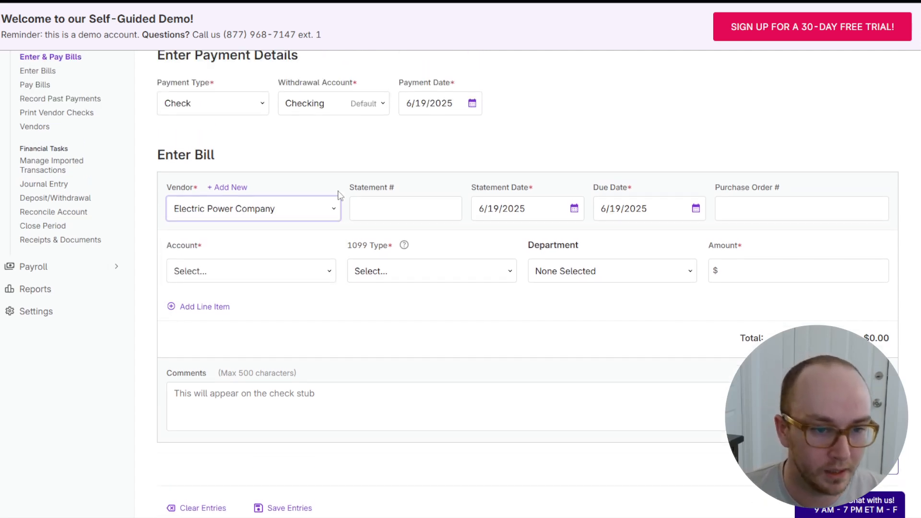
- Browse the accounts for the bill's first line item and assign it to Electricity under Utilities
{"action": "scroll", "coordinate": [293, 307], "scroll_direction": "up", "scroll_amount": 1}
{"action": "left_click", "coordinate": [304, 326]}
{"action": "scroll", "coordinate": [302, 325], "scroll_direction": "down", "scroll_amount": 1}
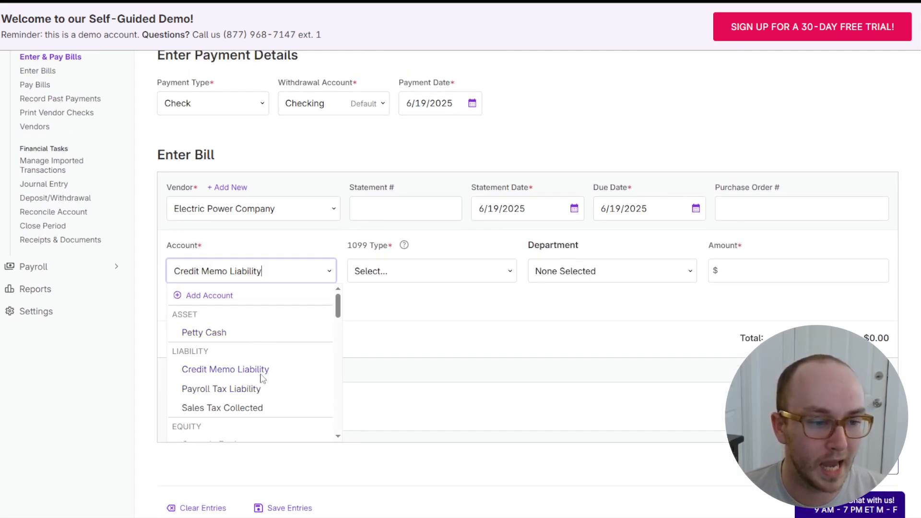
{"action": "scroll", "coordinate": [254, 374], "scroll_direction": "down", "scroll_amount": 4}
{"action": "scroll", "coordinate": [257, 393], "scroll_direction": "down", "scroll_amount": 5}
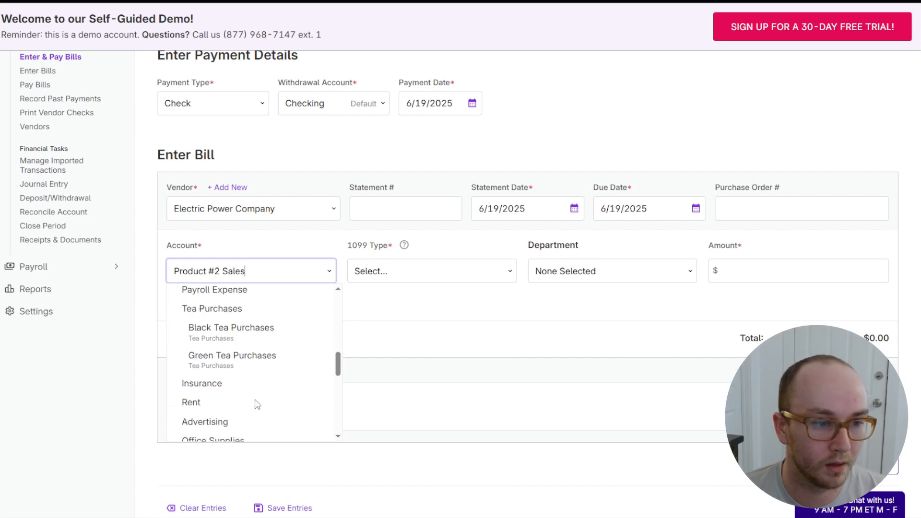
{"action": "scroll", "coordinate": [264, 389], "scroll_direction": "up", "scroll_amount": 10}
{"action": "scroll", "coordinate": [255, 369], "scroll_direction": "down", "scroll_amount": 6}
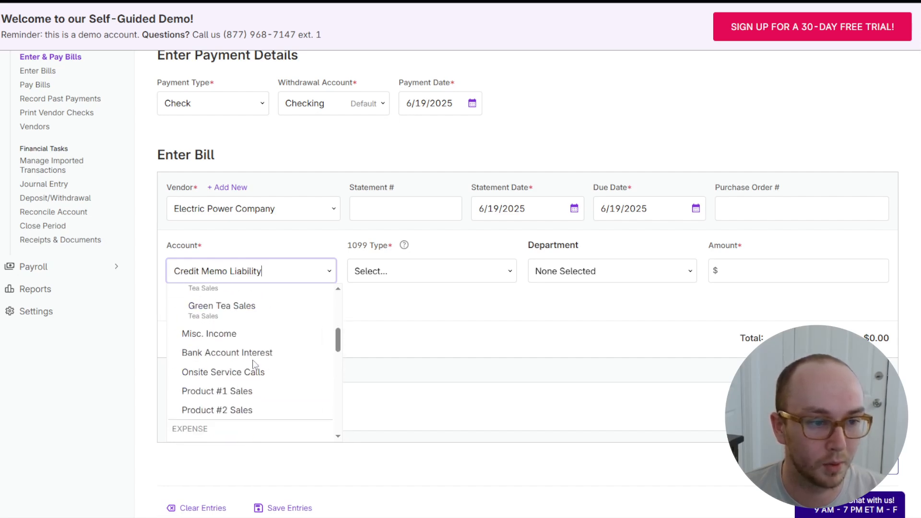
{"action": "scroll", "coordinate": [252, 367], "scroll_direction": "down", "scroll_amount": 6}
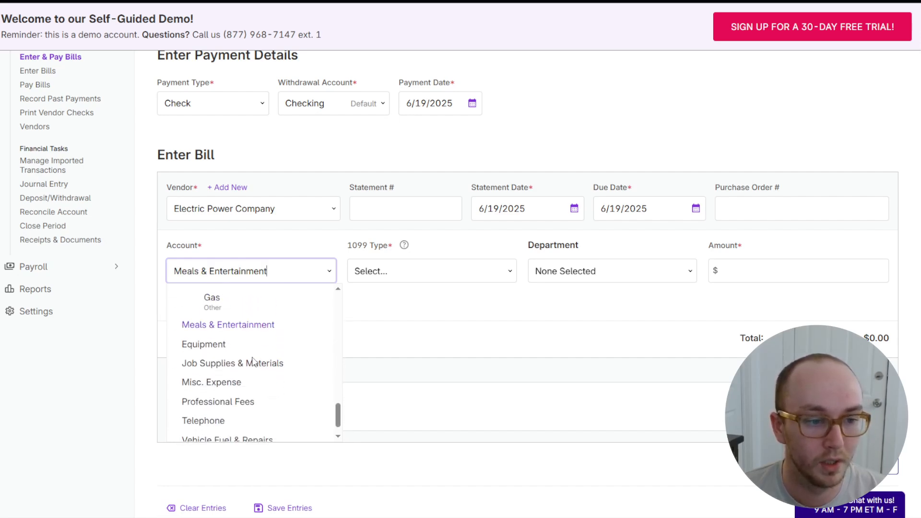
{"action": "scroll", "coordinate": [258, 385], "scroll_direction": "up", "scroll_amount": 4}
{"action": "scroll", "coordinate": [258, 385], "scroll_direction": "up", "scroll_amount": 3}
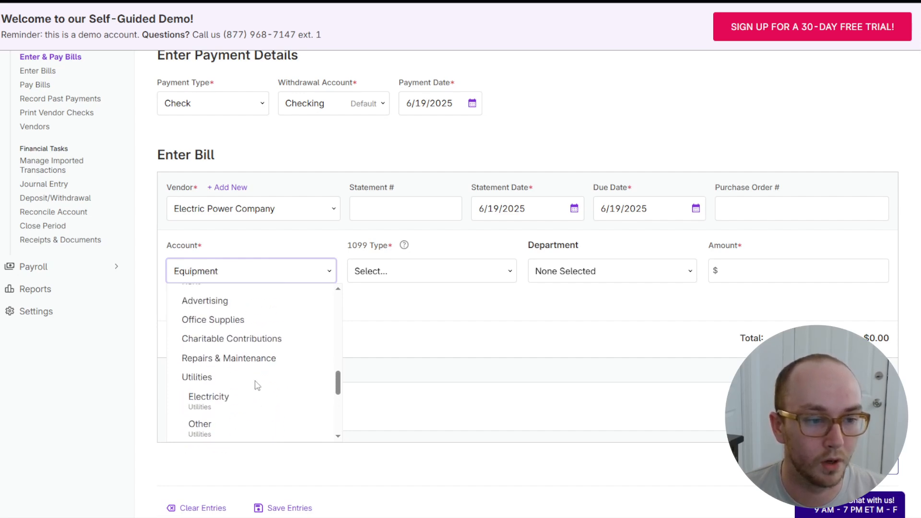
{"action": "left_click", "coordinate": [201, 377]}
{"action": "left_click", "coordinate": [262, 277]}
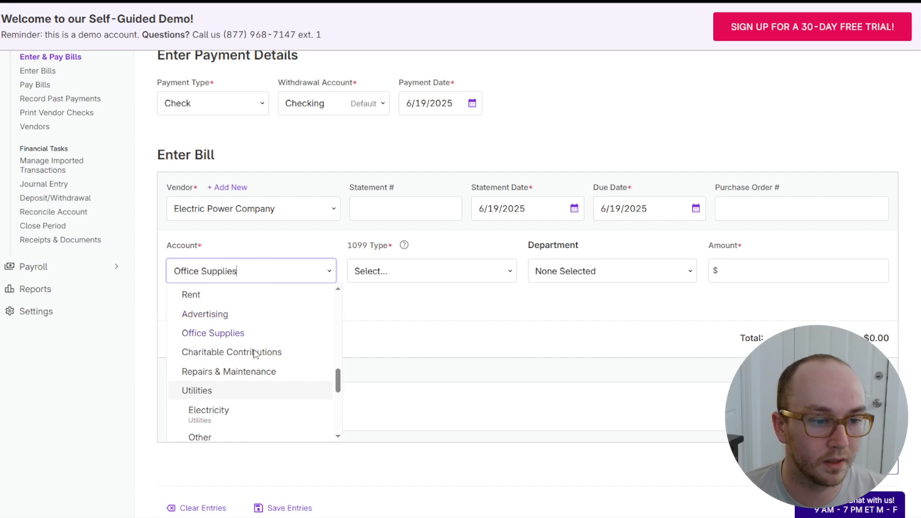
{"action": "left_click", "coordinate": [220, 411]}
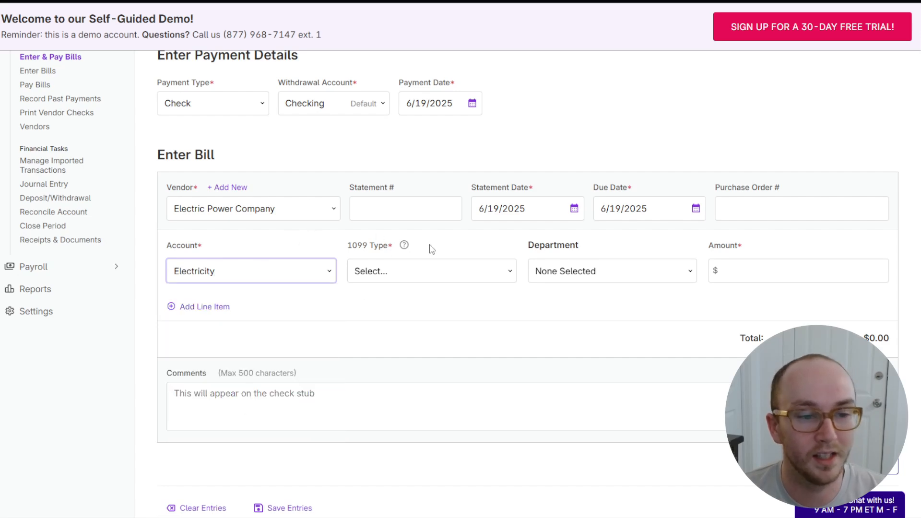
- Classify the bill's Electricity line item as Nonemployee compensation, leave its department unselected, and enter an amount of 2000
{"action": "left_click", "coordinate": [445, 274]}
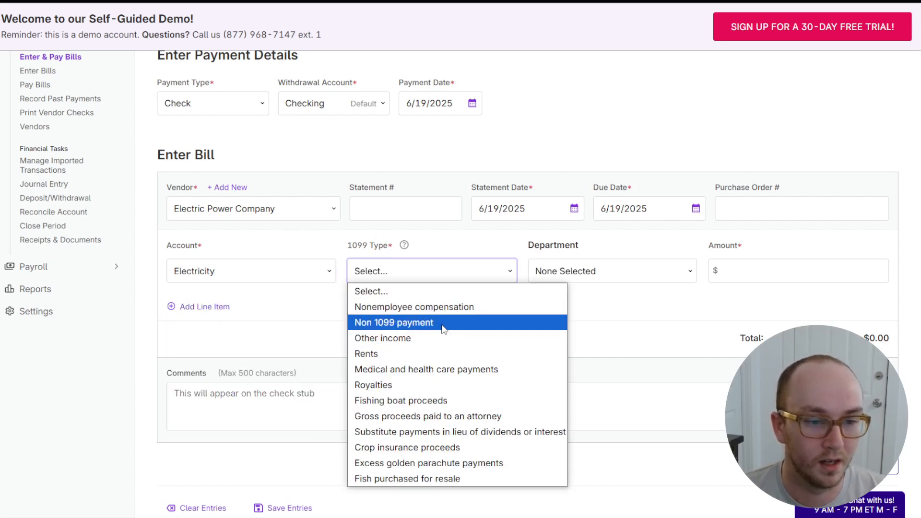
{"action": "left_click", "coordinate": [452, 306]}
{"action": "left_click", "coordinate": [591, 272]}
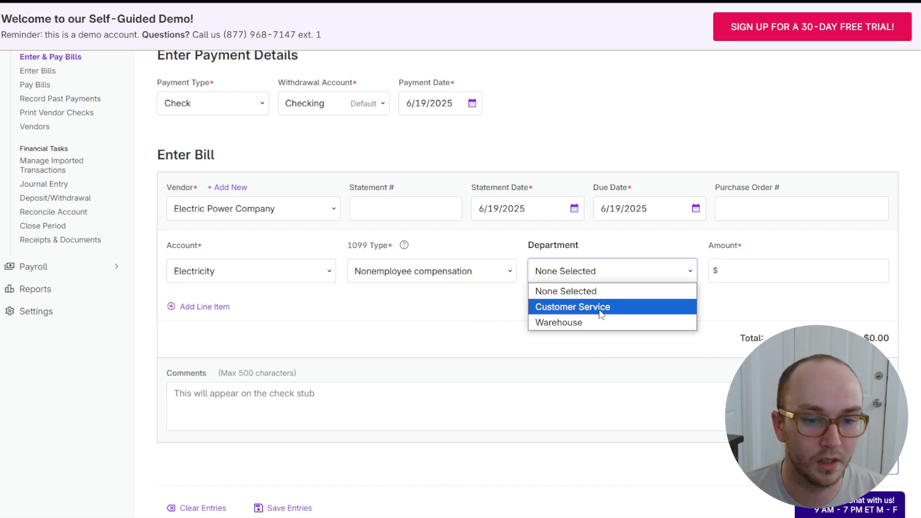
{"action": "left_click", "coordinate": [509, 304]}
{"action": "left_click", "coordinate": [805, 270]}
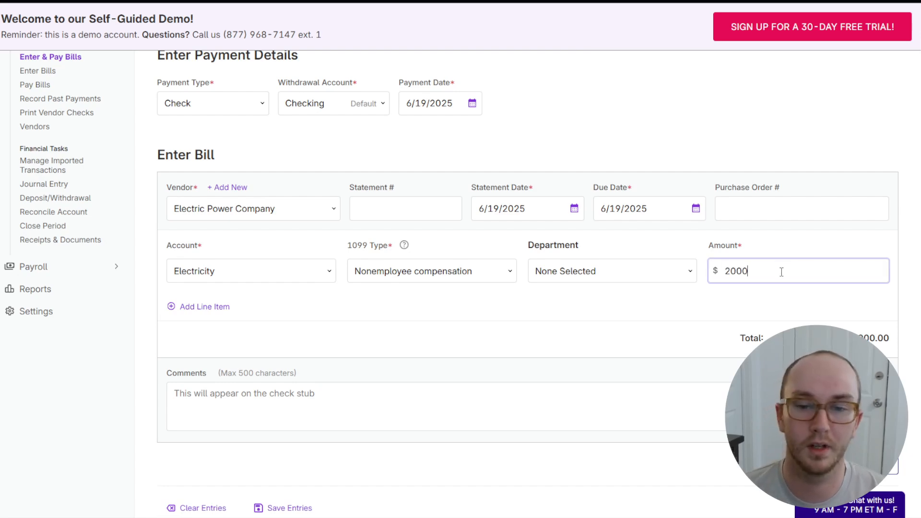
{"action": "type", "text": "2000"}
{"action": "left_click", "coordinate": [784, 297]}
- Review the bill form, check signature notice and payment stages, and discard the unsaved bill by opening the Enter Bills page
{"action": "left_click", "coordinate": [436, 207]}
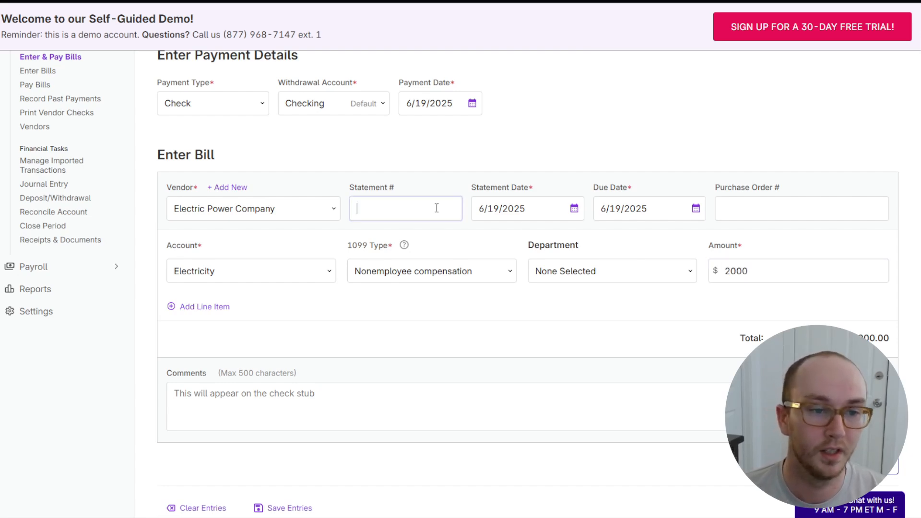
{"action": "scroll", "coordinate": [612, 301], "scroll_direction": "down", "scroll_amount": 1}
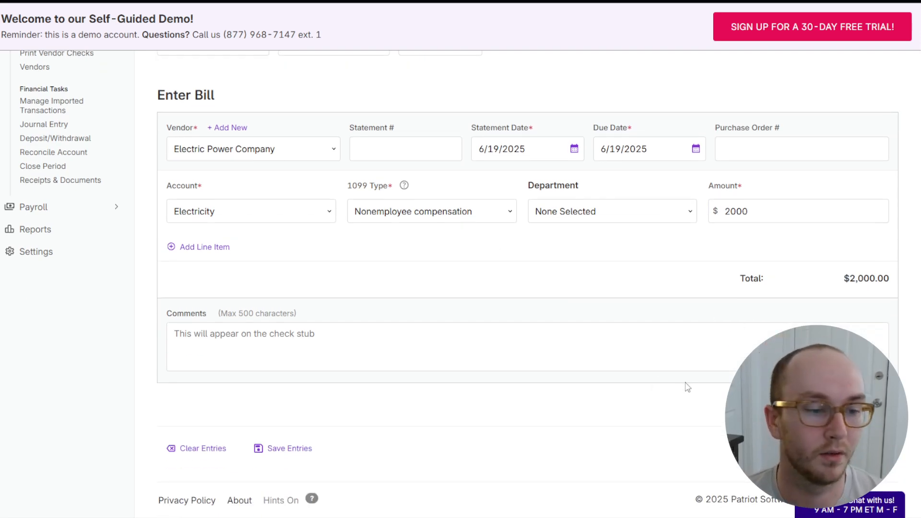
{"action": "scroll", "coordinate": [571, 386], "scroll_direction": "up", "scroll_amount": 5}
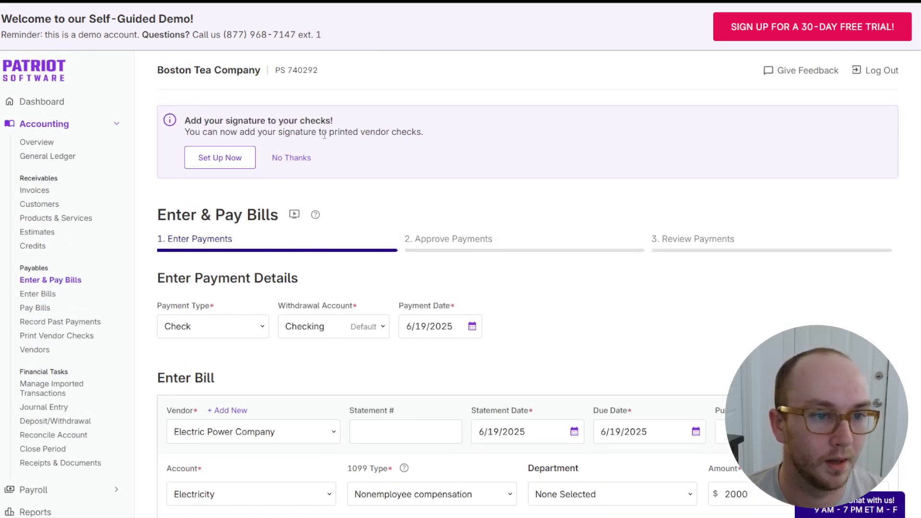
{"action": "left_click_drag", "start_coordinate": [199, 133], "coordinate": [355, 132]}
{"action": "left_click", "coordinate": [355, 132]}
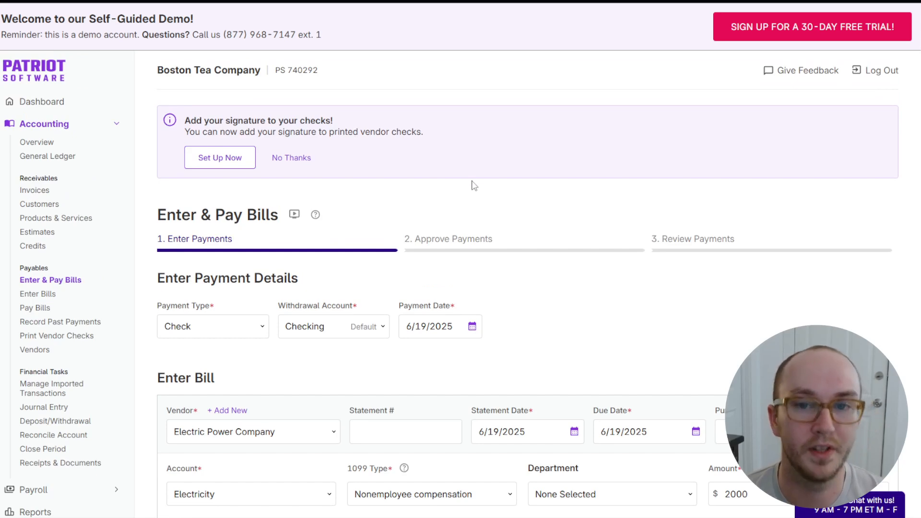
{"action": "left_click_drag", "start_coordinate": [434, 238], "coordinate": [536, 246]}
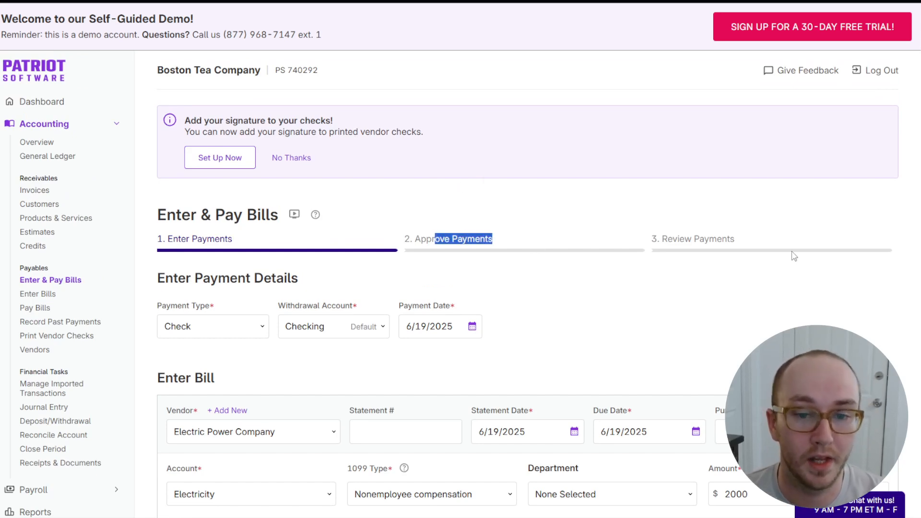
{"action": "left_click", "coordinate": [696, 309]}
{"action": "left_click", "coordinate": [30, 294]}
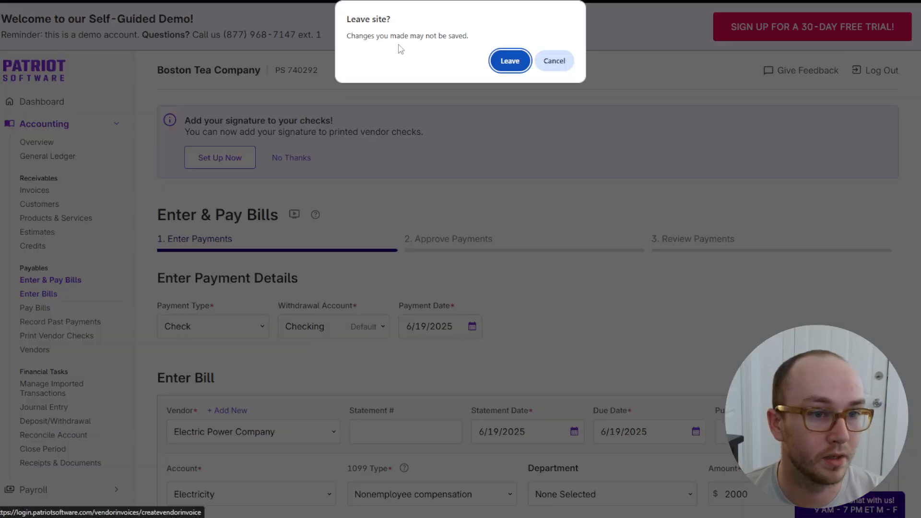
{"action": "left_click", "coordinate": [508, 61]}
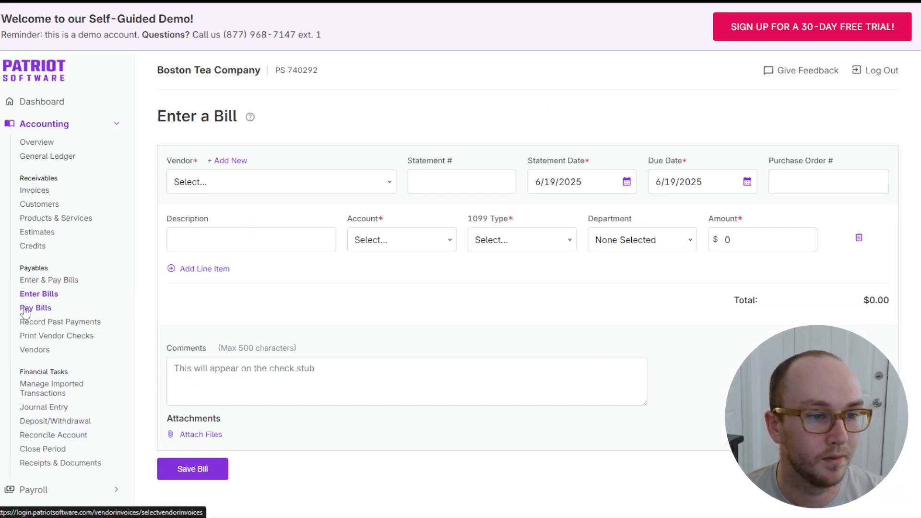
- Pay the outstanding Electric Power Company bill from Pay Bills by check from the Checking account, and approve the payment
{"action": "left_click", "coordinate": [38, 307]}
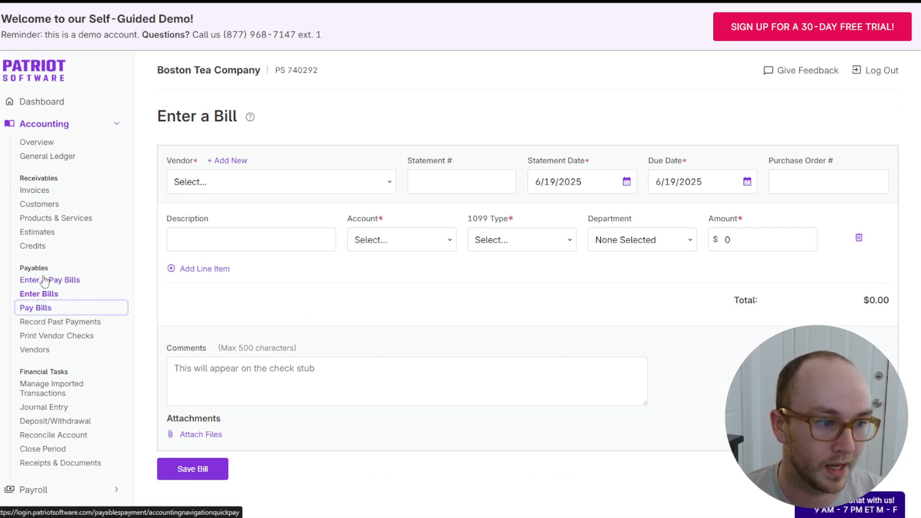
{"action": "scroll", "coordinate": [286, 286], "scroll_direction": "down", "scroll_amount": 4}
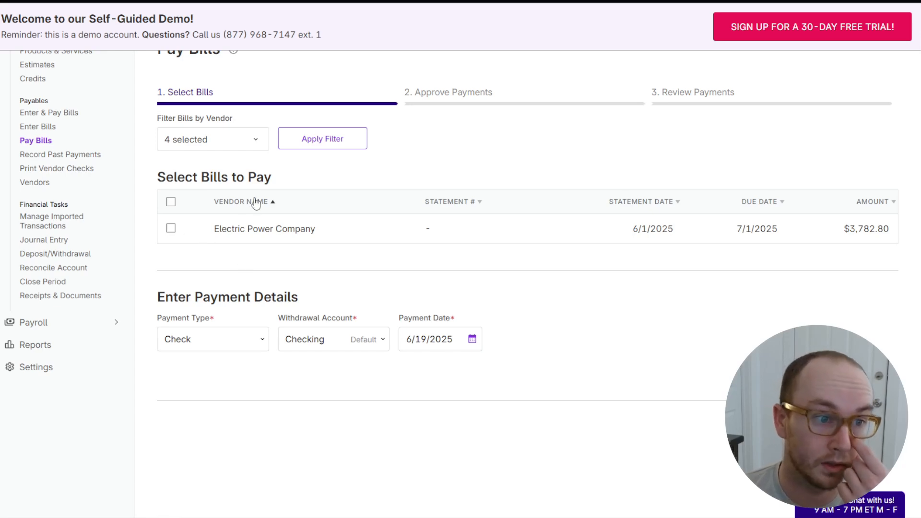
{"action": "left_click", "coordinate": [167, 231]}
{"action": "scroll", "coordinate": [579, 302], "scroll_direction": "down", "scroll_amount": 2}
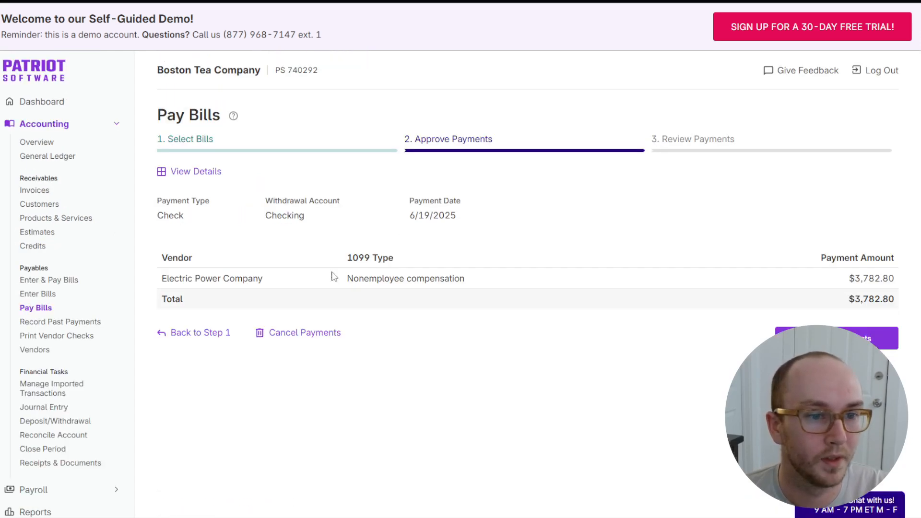
{"action": "scroll", "coordinate": [836, 326], "scroll_direction": "down", "scroll_amount": 1}
{"action": "left_click", "coordinate": [801, 291]}
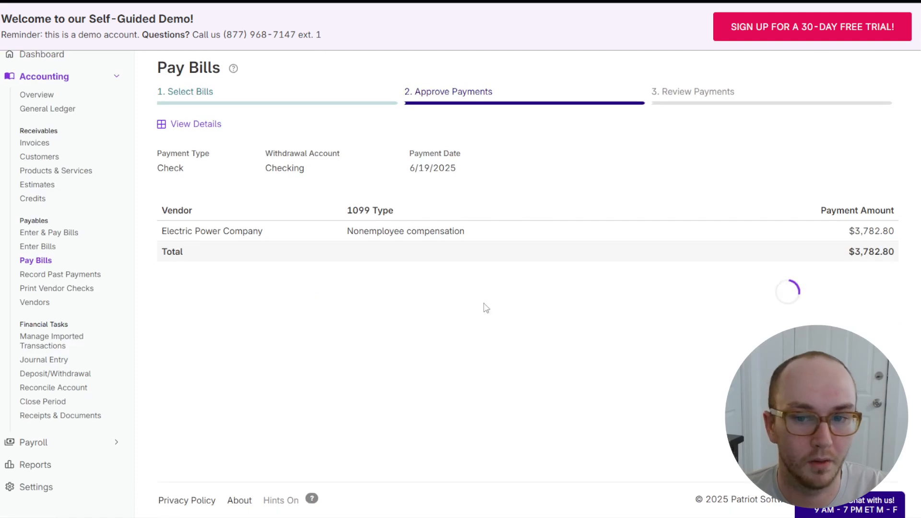
- Review the payment summary, including the payment type, withdrawal account, vendor and payment amount
{"action": "scroll", "coordinate": [473, 317], "scroll_direction": "down", "scroll_amount": 1}
{"action": "scroll", "coordinate": [454, 315], "scroll_direction": "up", "scroll_amount": 1}
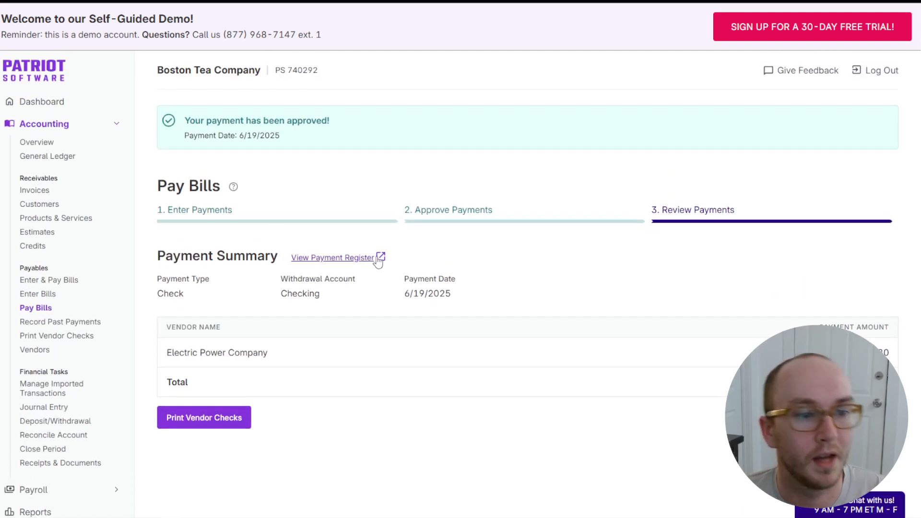
{"action": "mouse_move", "coordinate": [280, 294]}
{"action": "left_mouse_down"}
{"action": "mouse_move", "coordinate": [353, 292]}
{"action": "mouse_move", "coordinate": [273, 298]}
{"action": "left_mouse_up"}
{"action": "left_click", "coordinate": [357, 295]}
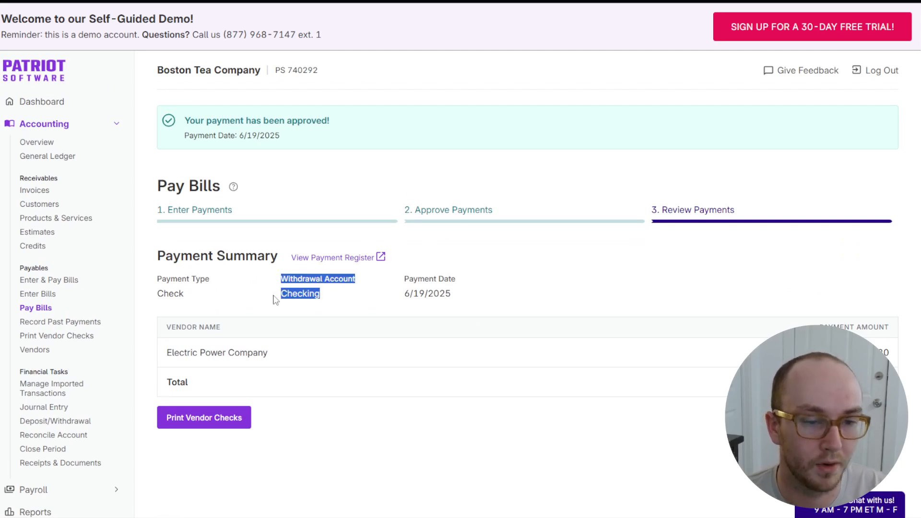
{"action": "left_click", "coordinate": [381, 300]}
{"action": "scroll", "coordinate": [374, 299], "scroll_direction": "down", "scroll_amount": 2}
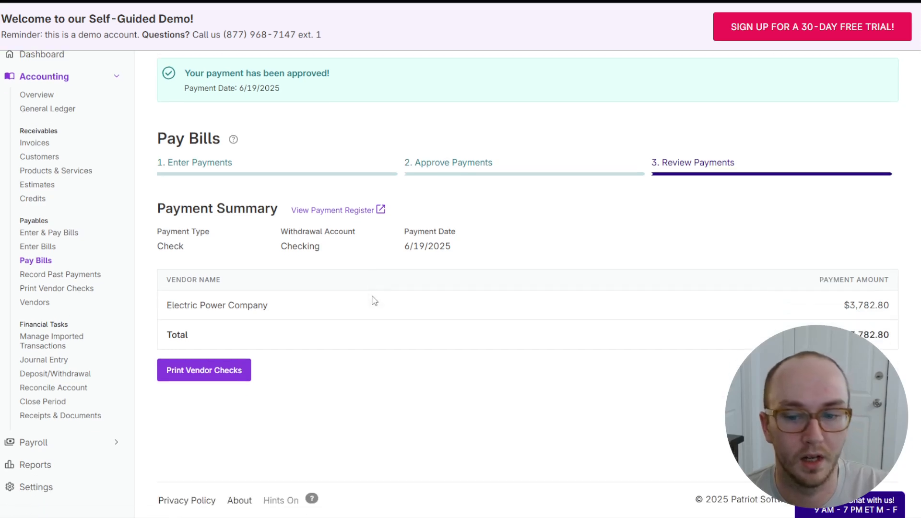
{"action": "scroll", "coordinate": [372, 302], "scroll_direction": "up", "scroll_amount": 2}
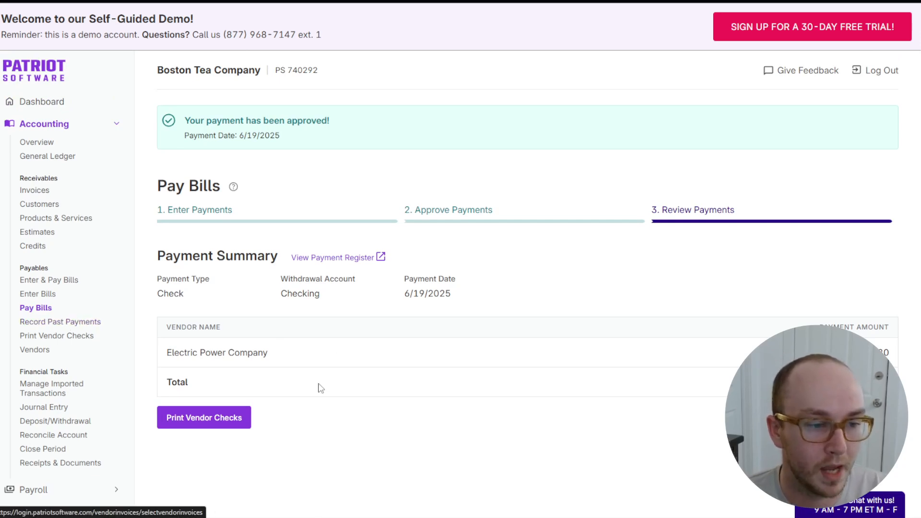
- Look over the Record Past Payments form, and show the details of the 6/19/2025 payment awaiting printing in Print Vendor Checks
{"action": "left_click", "coordinate": [46, 322]}
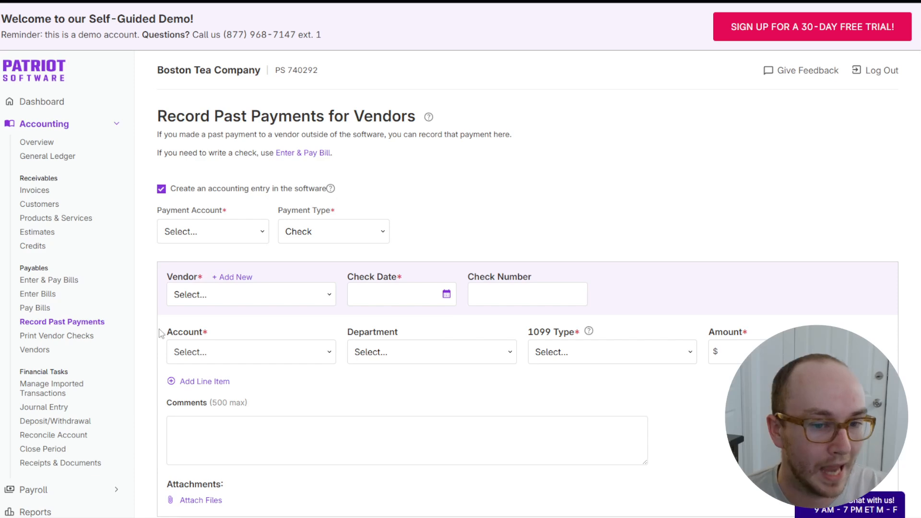
{"action": "scroll", "coordinate": [360, 336], "scroll_direction": "down", "scroll_amount": 1}
{"action": "left_click", "coordinate": [36, 281]}
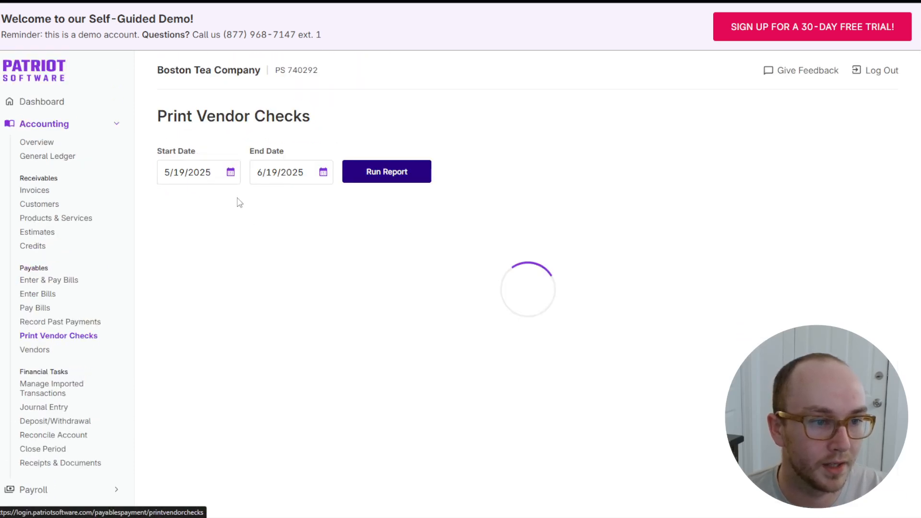
{"action": "scroll", "coordinate": [479, 226], "scroll_direction": "down", "scroll_amount": 1}
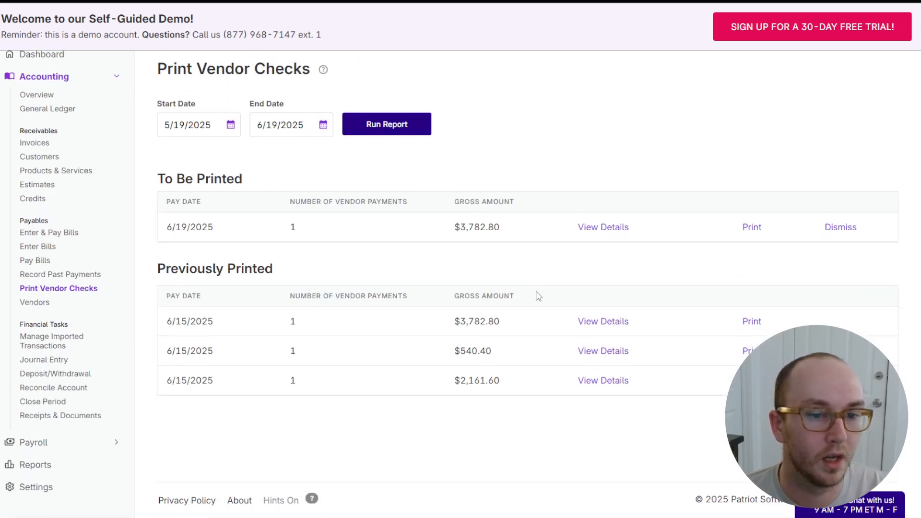
{"action": "left_click", "coordinate": [625, 234]}
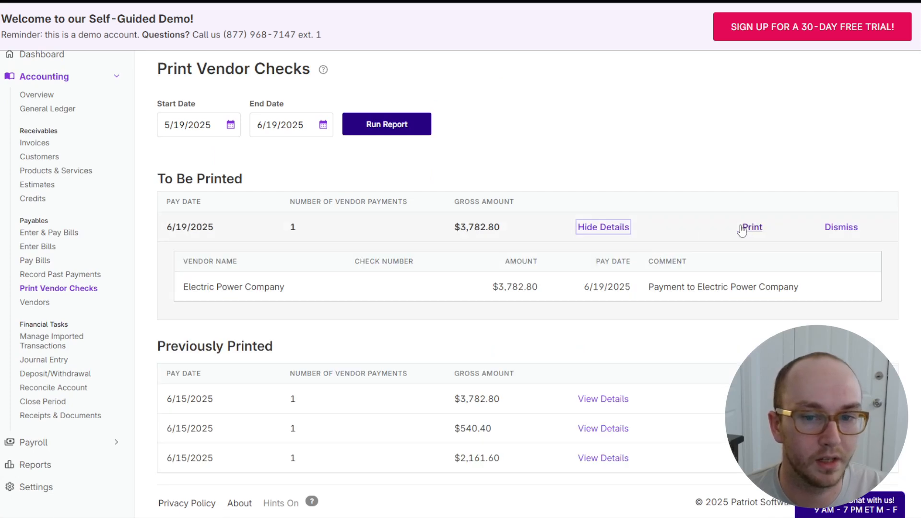
- Look over the Vendors list and the automatic transaction import options under Manage Imported Transactions
{"action": "left_click", "coordinate": [35, 302]}
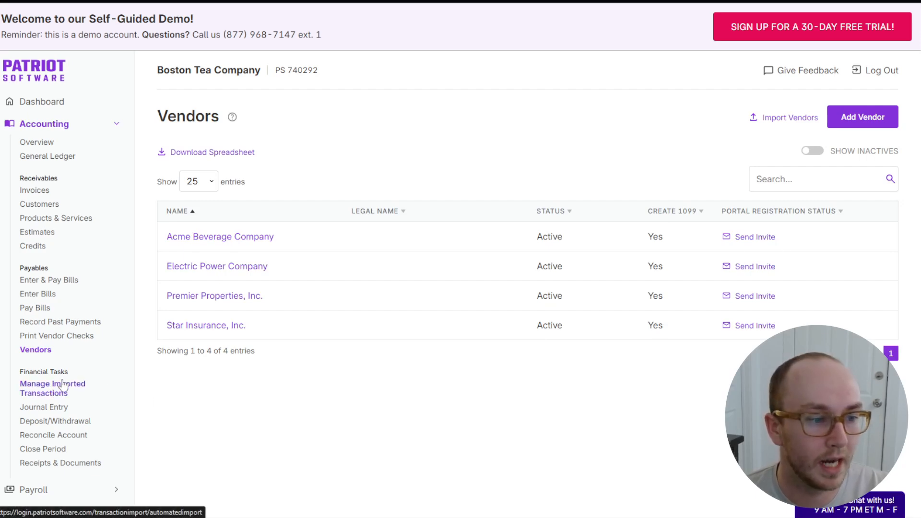
{"action": "scroll", "coordinate": [57, 391], "scroll_direction": "down", "scroll_amount": 1}
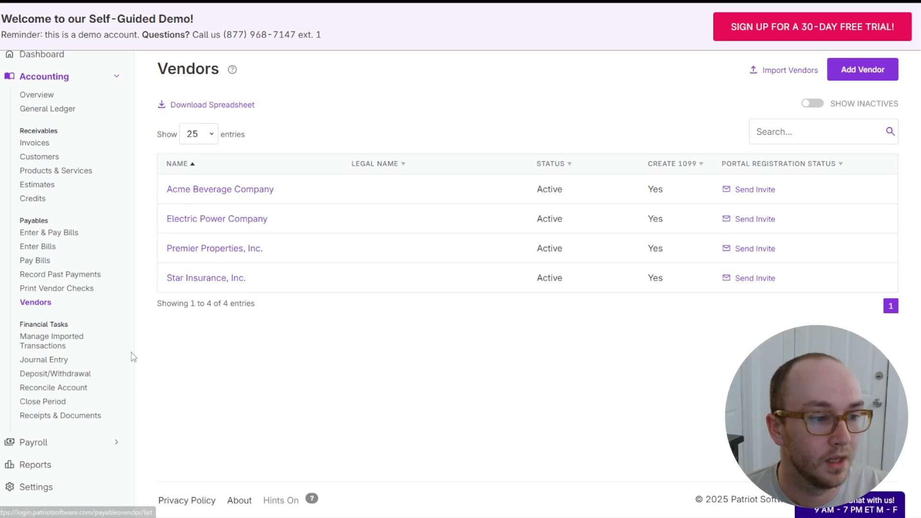
{"action": "left_click", "coordinate": [62, 347]}
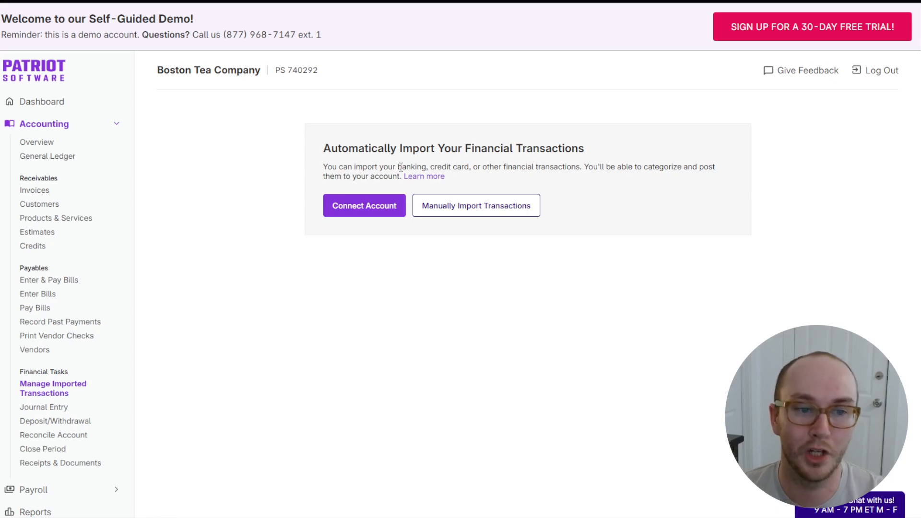
{"action": "left_click_drag", "start_coordinate": [398, 167], "coordinate": [614, 168]}
{"action": "left_click", "coordinate": [458, 177]}
{"action": "left_click", "coordinate": [614, 168]}
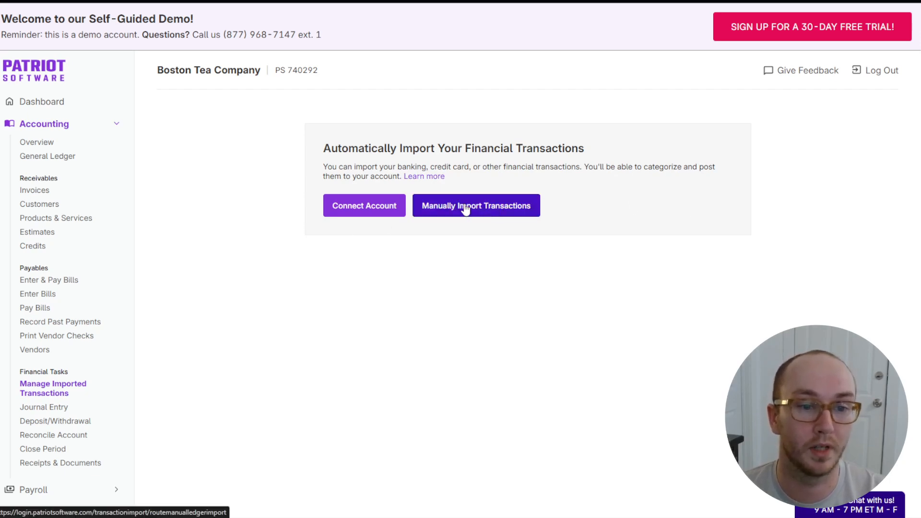
- Review the manual transaction import page's file FAQs and account choices, and return to Manage Imported Transactions without importing anything
{"action": "left_click", "coordinate": [494, 209]}
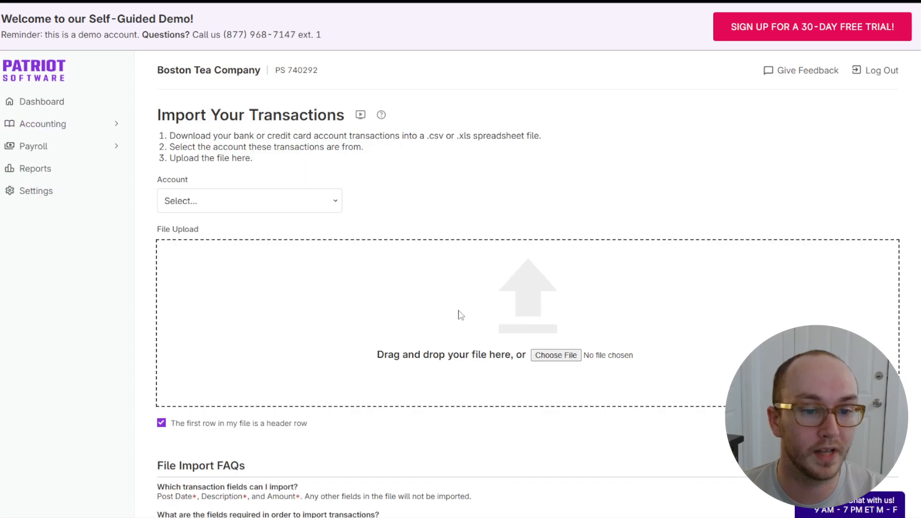
{"action": "scroll", "coordinate": [247, 268], "scroll_direction": "down", "scroll_amount": 5}
{"action": "scroll", "coordinate": [427, 372], "scroll_direction": "down", "scroll_amount": 1}
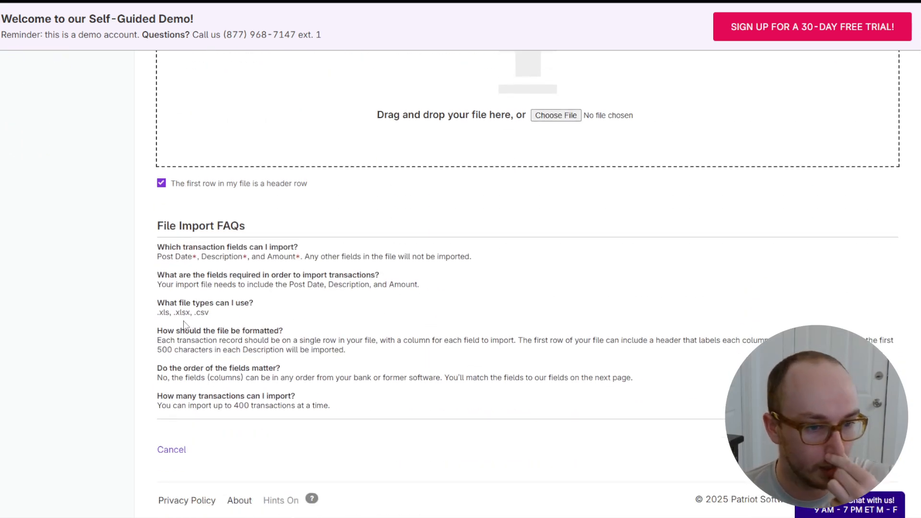
{"action": "scroll", "coordinate": [194, 312], "scroll_direction": "up", "scroll_amount": 5}
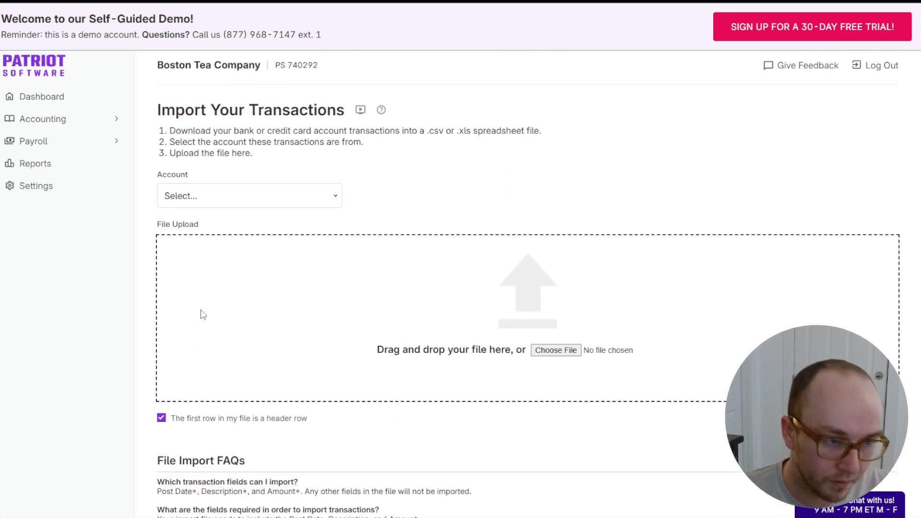
{"action": "left_click", "coordinate": [268, 199]}
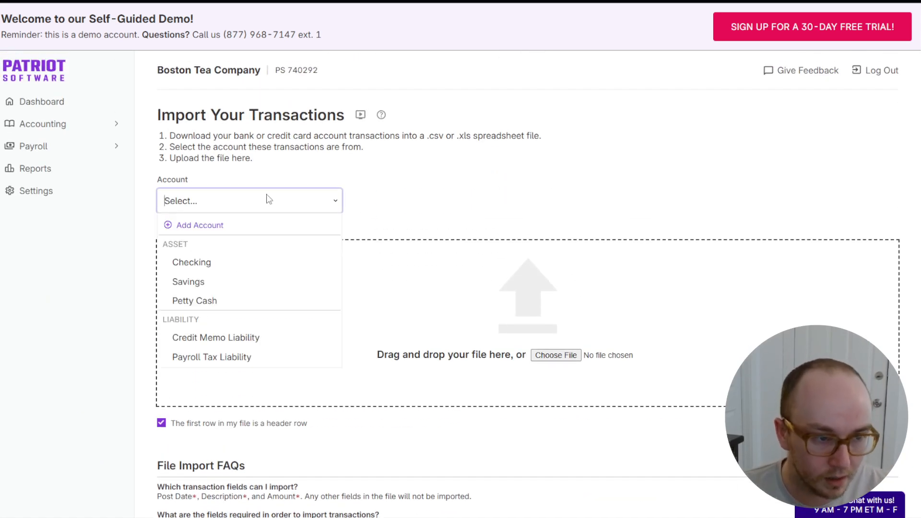
{"action": "left_click", "coordinate": [425, 193]}
{"action": "key", "text": "alt+Left"}
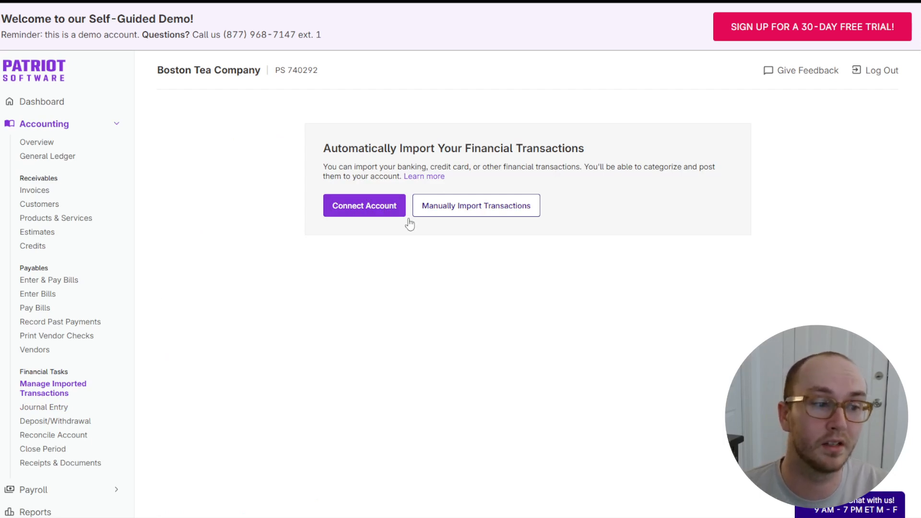
- Open the Journal Entry page and look over the whole form, from the date and account lines to the totals
{"action": "left_click", "coordinate": [70, 411]}
{"action": "scroll", "coordinate": [251, 400], "scroll_direction": "down", "scroll_amount": 1}
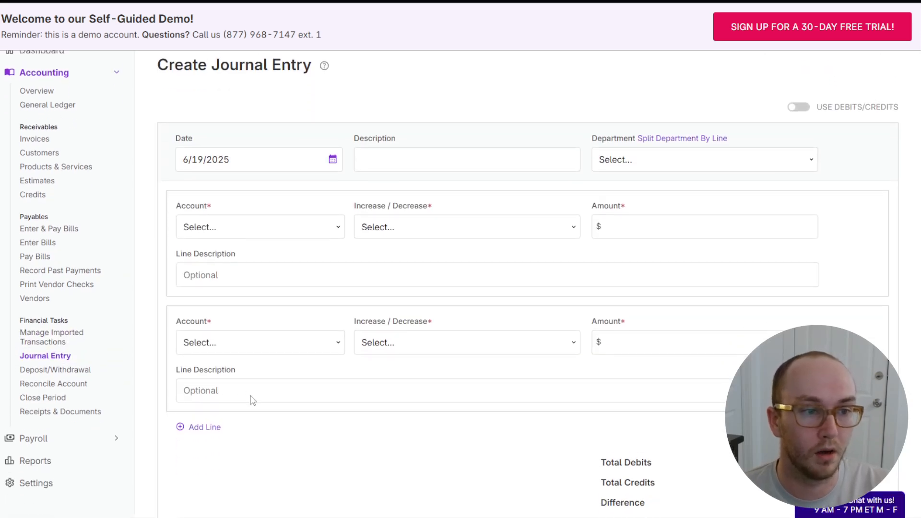
{"action": "scroll", "coordinate": [252, 400], "scroll_direction": "down", "scroll_amount": 2}
{"action": "scroll", "coordinate": [254, 399], "scroll_direction": "up", "scroll_amount": 3}
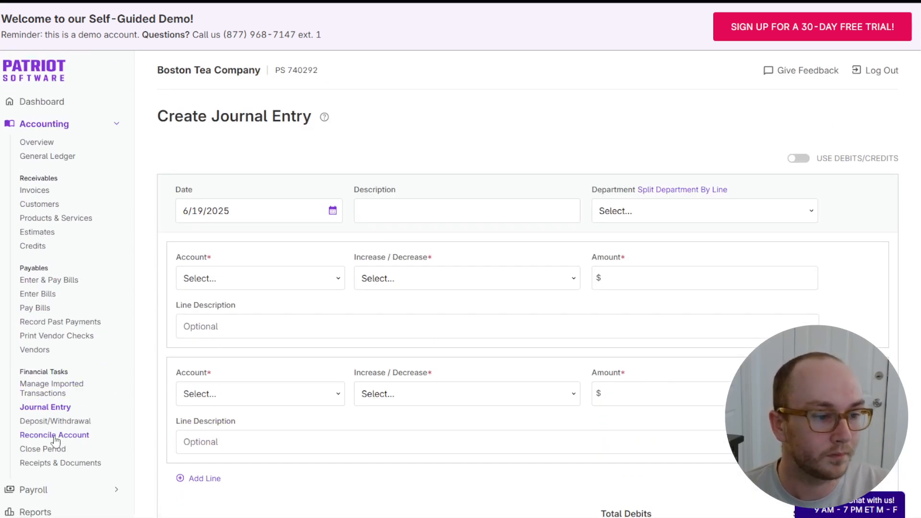
- Open the Deposit/Withdrawal page and check the transaction type choices without selecting one
{"action": "left_click", "coordinate": [57, 420]}
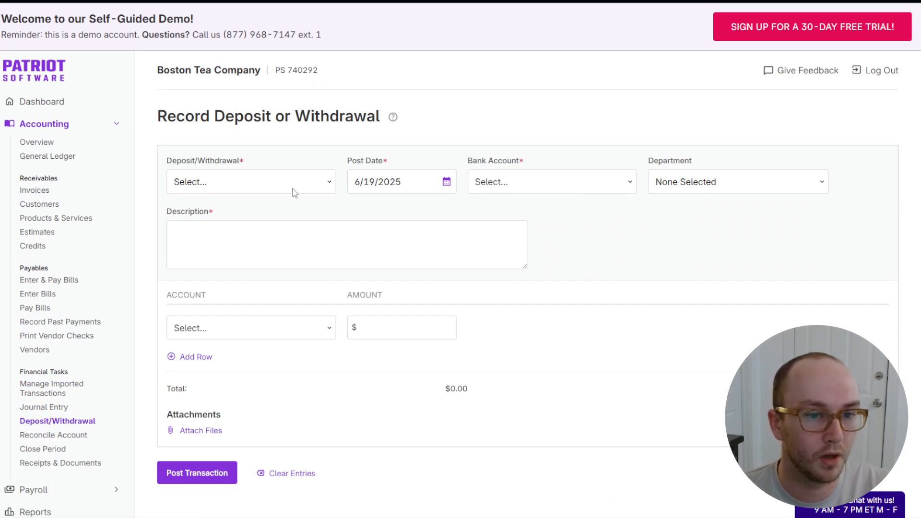
{"action": "left_click", "coordinate": [293, 190]}
{"action": "left_click", "coordinate": [377, 207]}
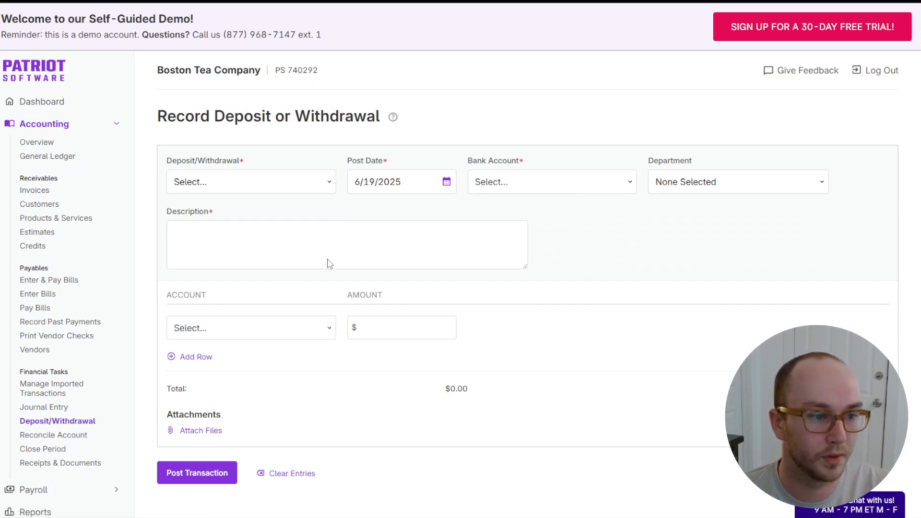
- Revisit the Deposit/Withdrawal form, choosing Checking as the bank account and checking the department choices
{"action": "left_click", "coordinate": [39, 411]}
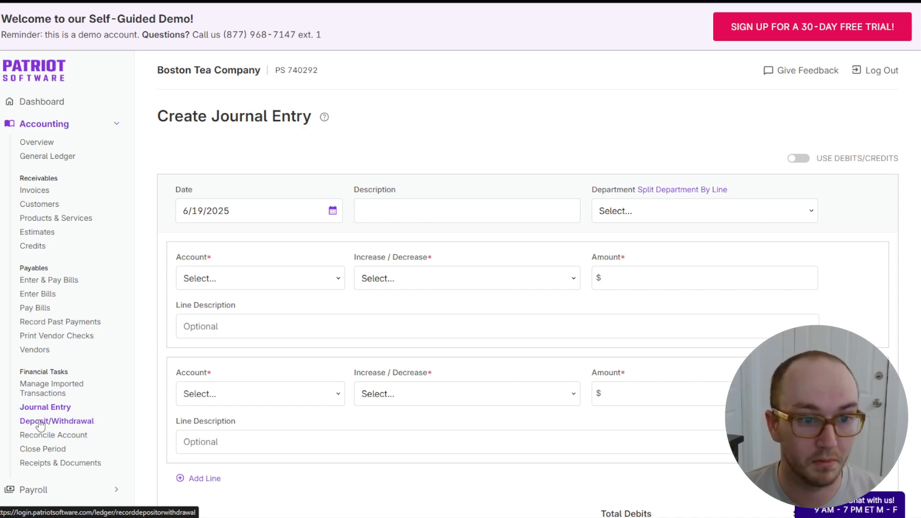
{"action": "left_click", "coordinate": [41, 425]}
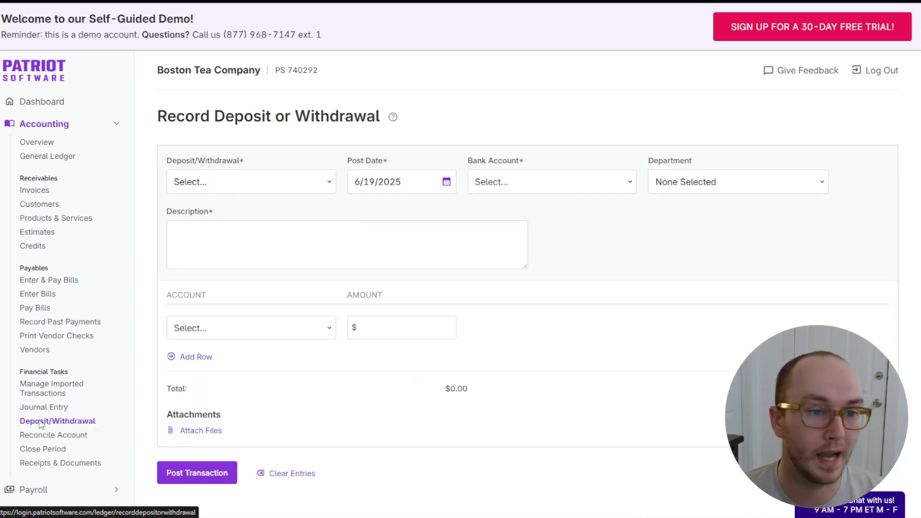
{"action": "left_click", "coordinate": [583, 186]}
{"action": "left_click", "coordinate": [562, 239]}
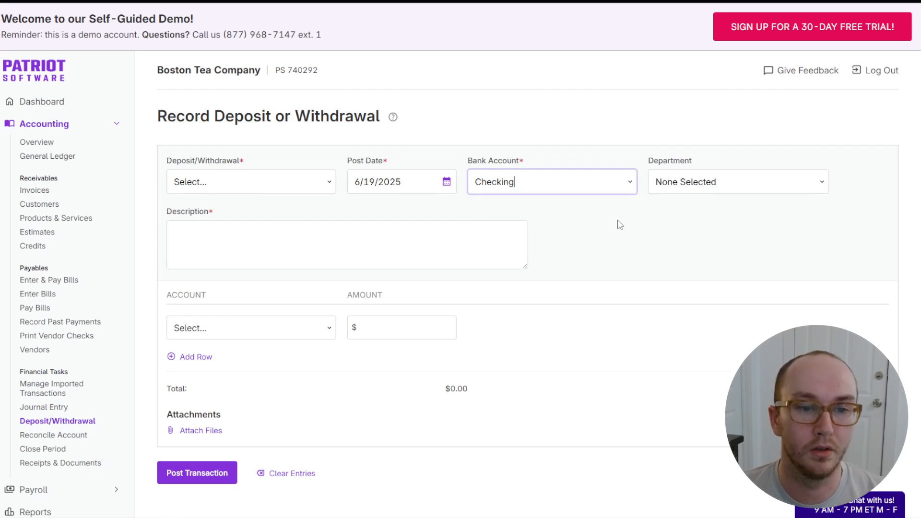
{"action": "left_click", "coordinate": [722, 183]}
{"action": "left_click", "coordinate": [622, 204]}
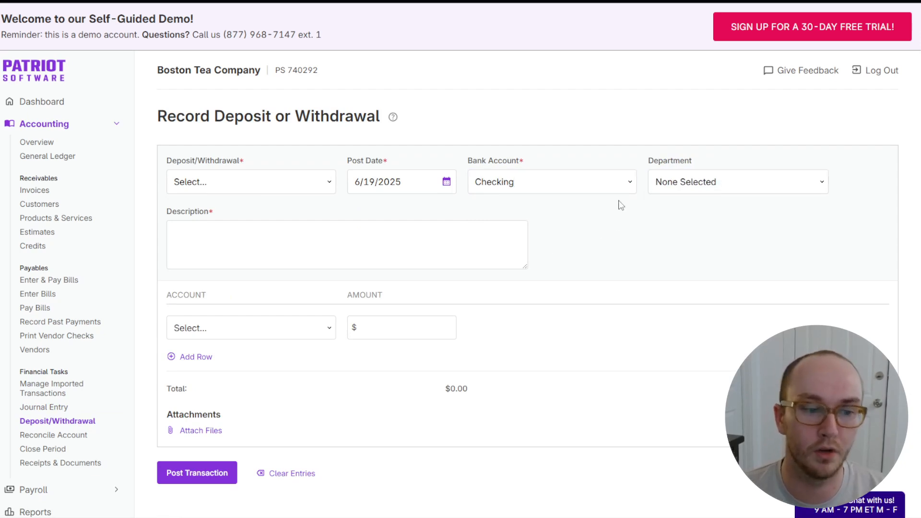
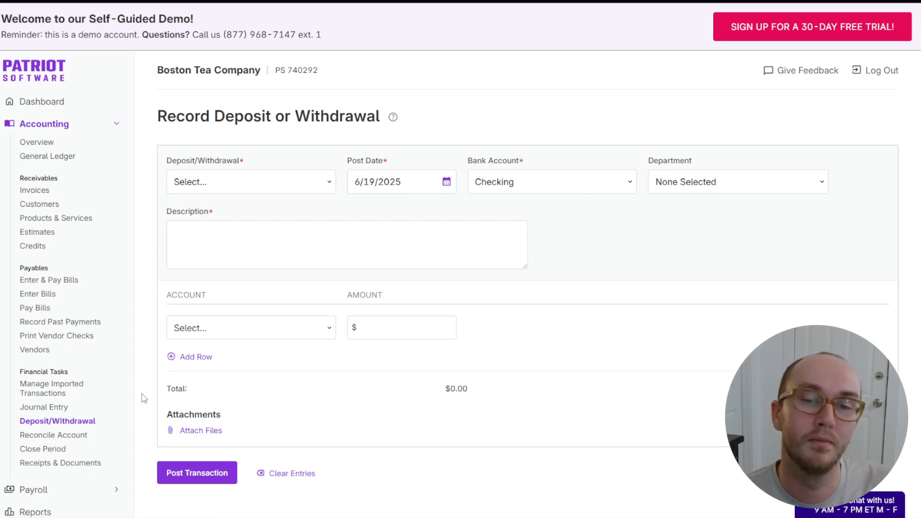
- Look over the Reconcile Account page and the Close Period page, including its previous close periods
{"action": "left_click", "coordinate": [87, 436]}
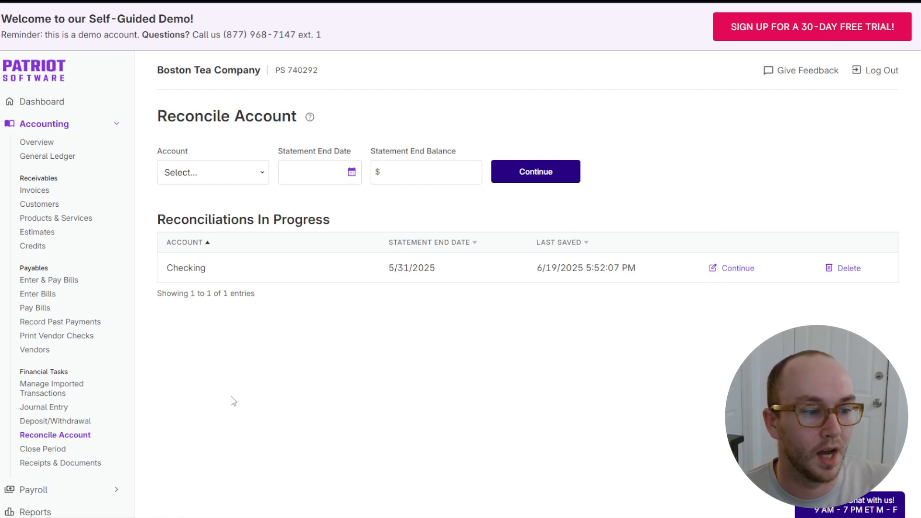
{"action": "left_click", "coordinate": [61, 449]}
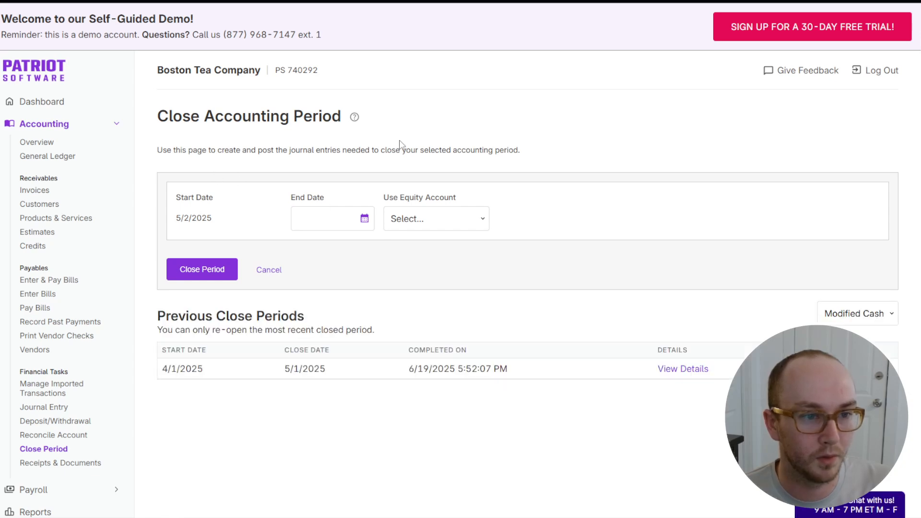
{"action": "scroll", "coordinate": [424, 348], "scroll_direction": "down", "scroll_amount": 2}
{"action": "scroll", "coordinate": [291, 393], "scroll_direction": "up", "scroll_amount": 2}
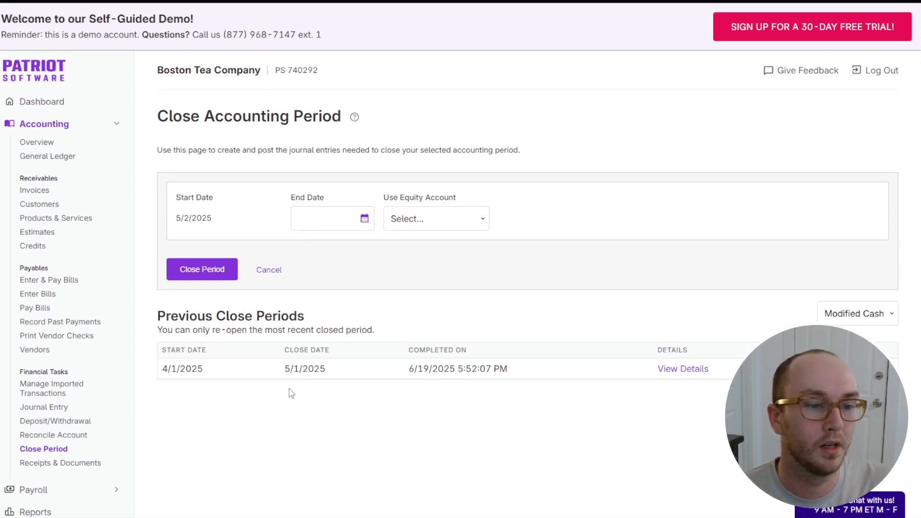
{"action": "scroll", "coordinate": [288, 452], "scroll_direction": "down", "scroll_amount": 1}
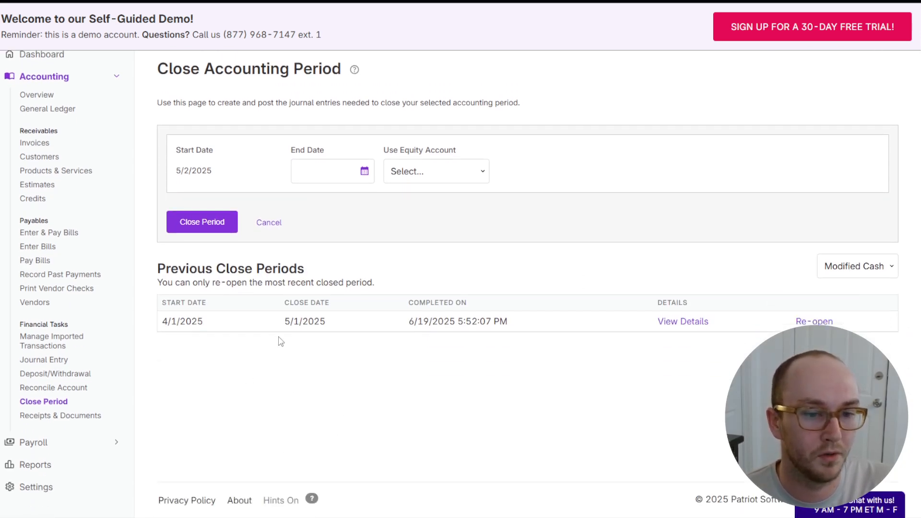
{"action": "left_click_drag", "start_coordinate": [154, 331], "coordinate": [380, 318]}
{"action": "left_click", "coordinate": [389, 349]}
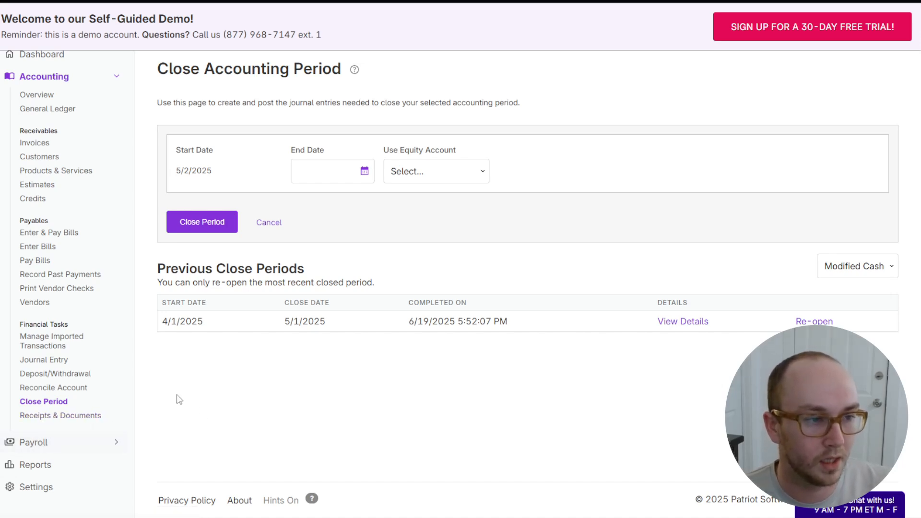
{"action": "scroll", "coordinate": [174, 411], "scroll_direction": "up", "scroll_amount": 1}
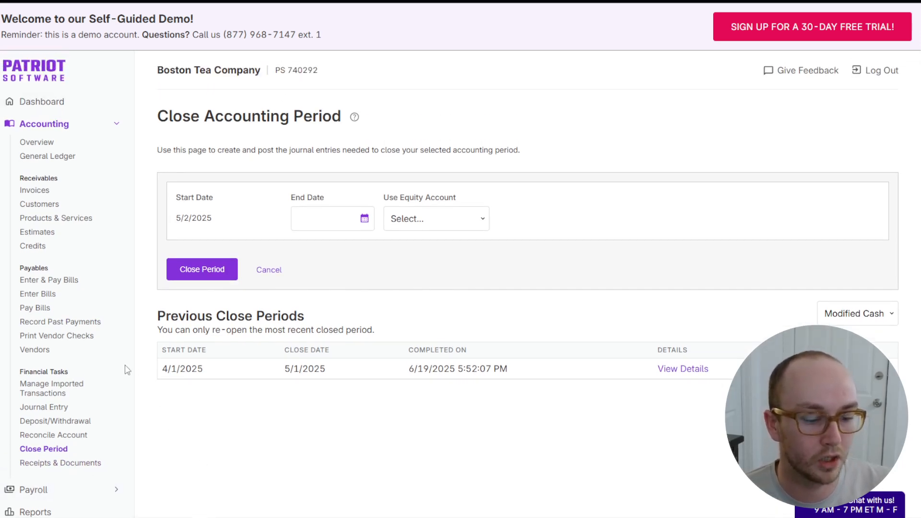
{"action": "scroll", "coordinate": [126, 369], "scroll_direction": "down", "scroll_amount": 1}
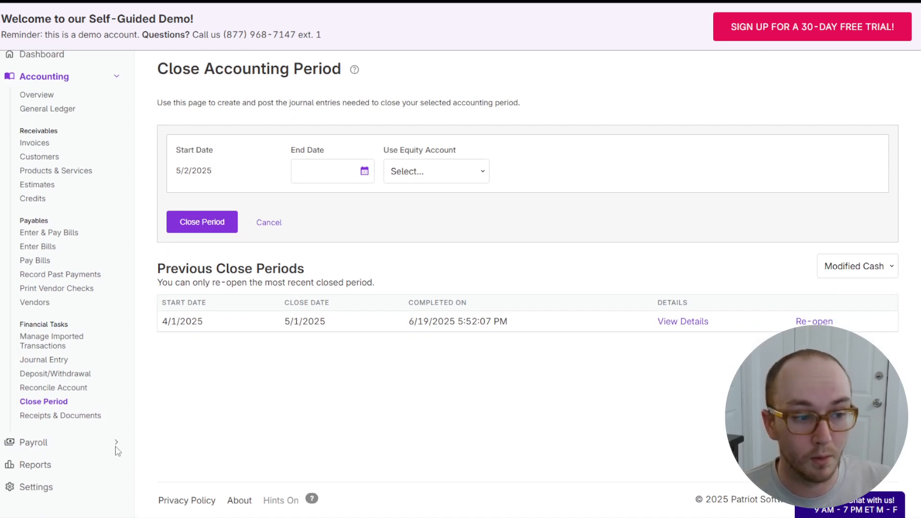
- Open the Payroll Overview and compare the most recent payrolls with the most recent payroll tax collections
{"action": "left_click", "coordinate": [91, 442]}
{"action": "left_click", "coordinate": [27, 117]}
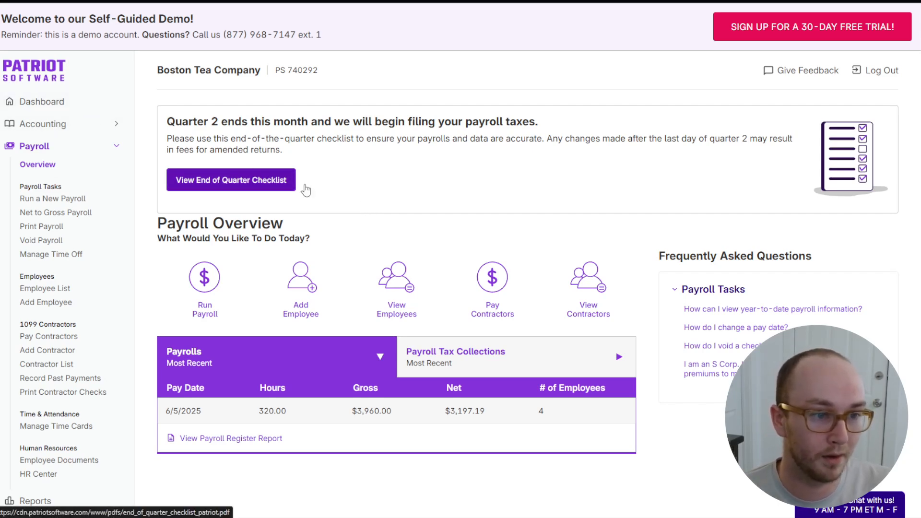
{"action": "scroll", "coordinate": [207, 375], "scroll_direction": "down", "scroll_amount": 1}
{"action": "double_click", "coordinate": [272, 364]}
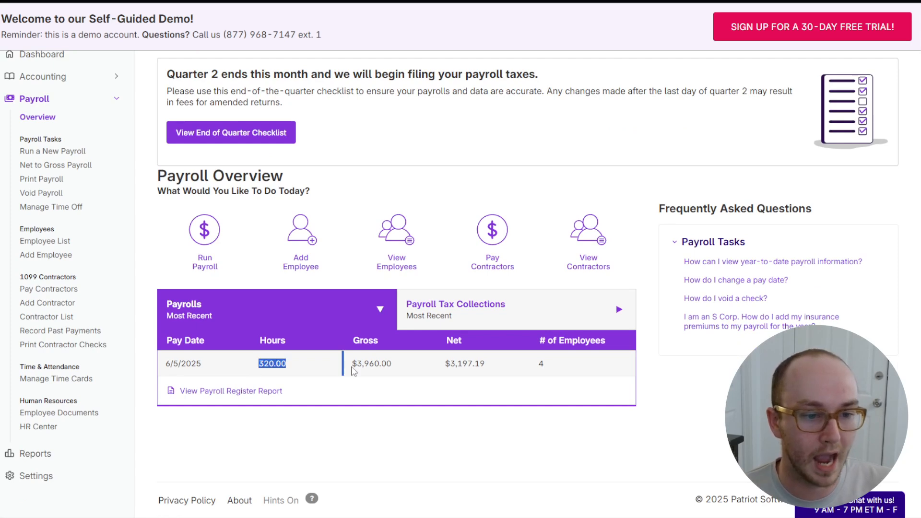
{"action": "left_click", "coordinate": [294, 373]}
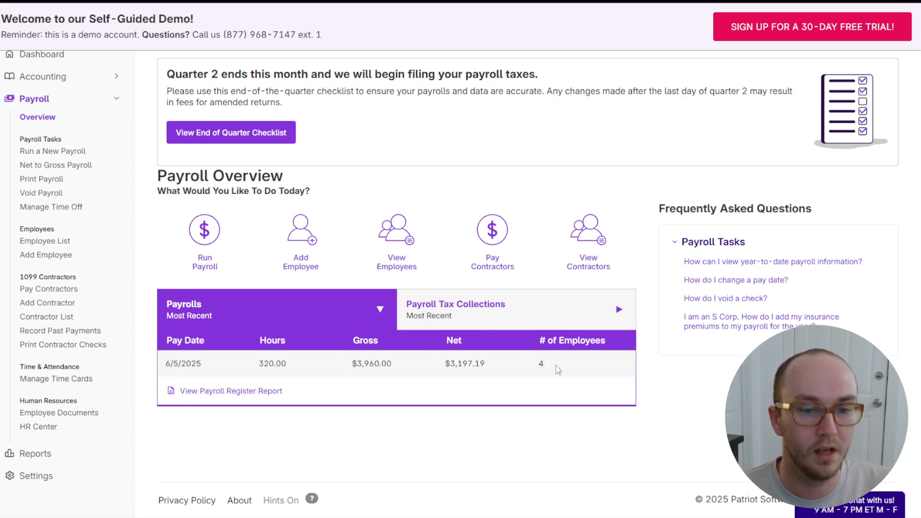
{"action": "left_click", "coordinate": [439, 324]}
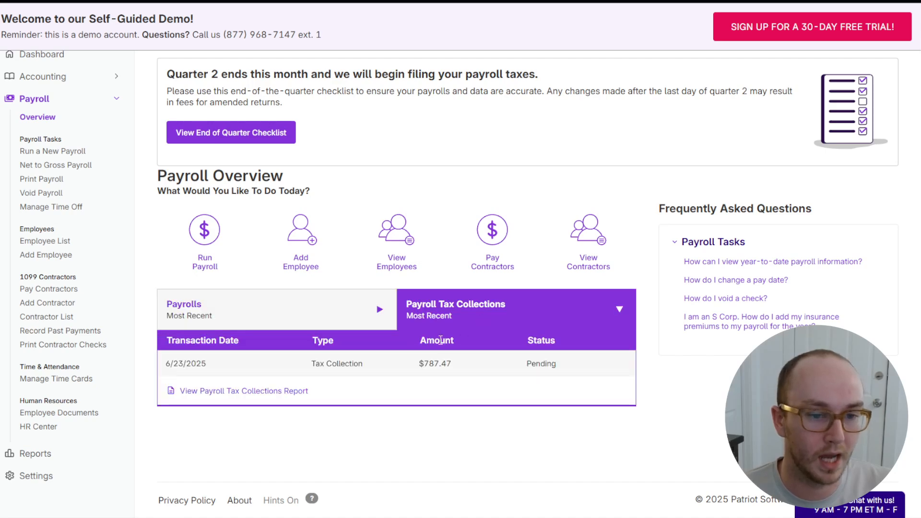
{"action": "left_click", "coordinate": [312, 318]}
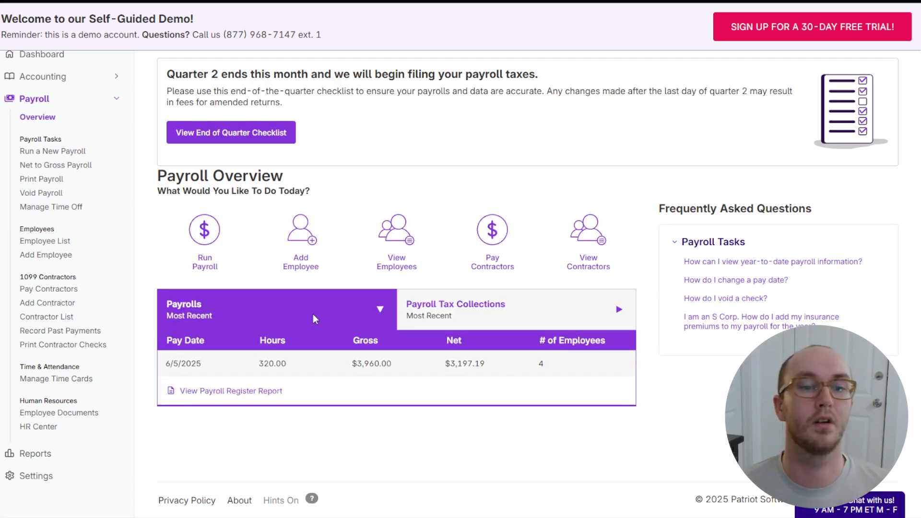
{"action": "left_click", "coordinate": [456, 309]}
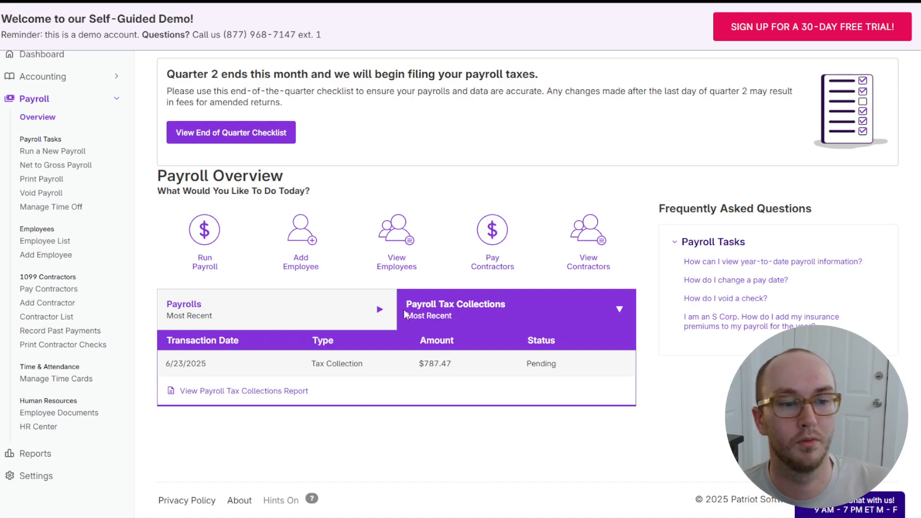
{"action": "left_click", "coordinate": [319, 323]}
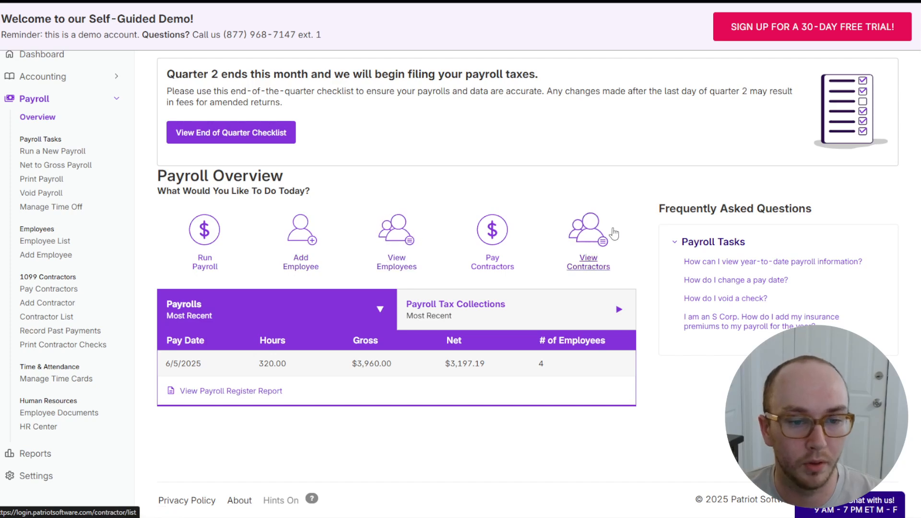
- Start a new payroll run and look over its pay schedule settings and the hours and money form
{"action": "scroll", "coordinate": [230, 241], "scroll_direction": "up", "scroll_amount": 1}
{"action": "left_click", "coordinate": [230, 288]}
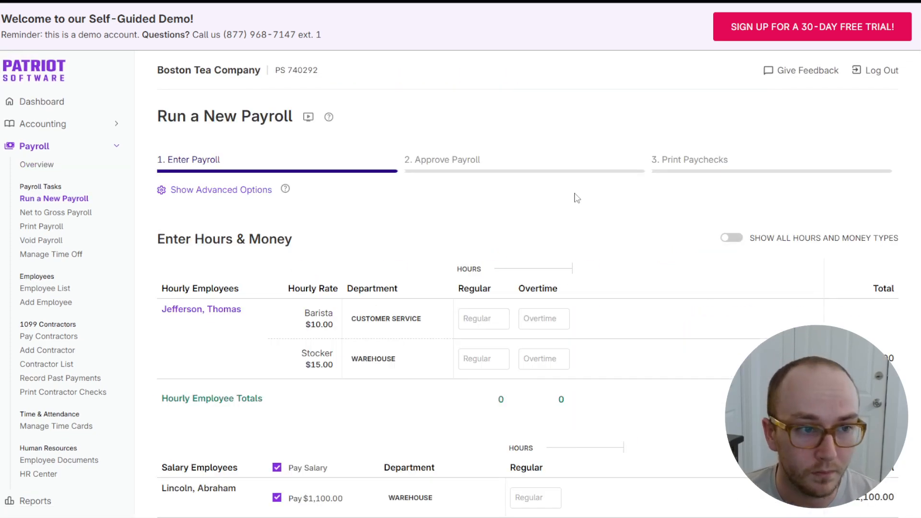
{"action": "scroll", "coordinate": [462, 238], "scroll_direction": "down", "scroll_amount": 2}
{"action": "scroll", "coordinate": [462, 238], "scroll_direction": "down", "scroll_amount": 3}
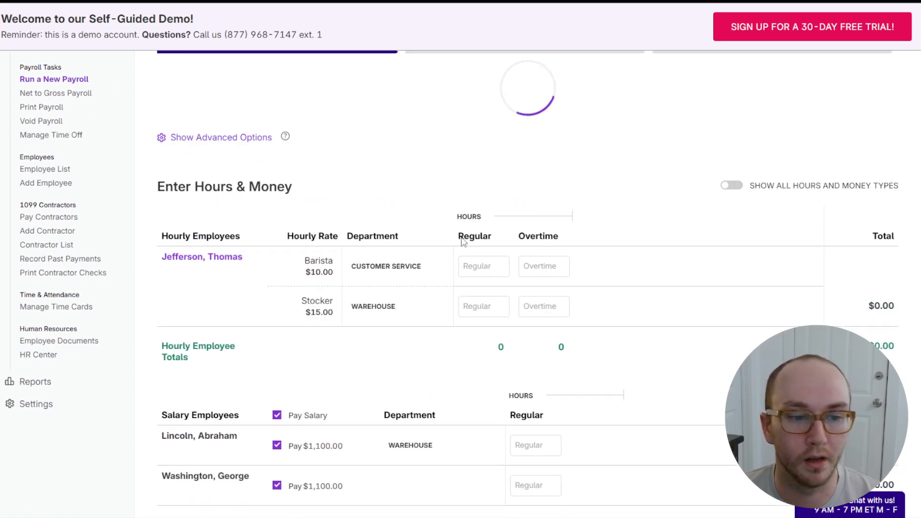
{"action": "scroll", "coordinate": [450, 244], "scroll_direction": "up", "scroll_amount": 4}
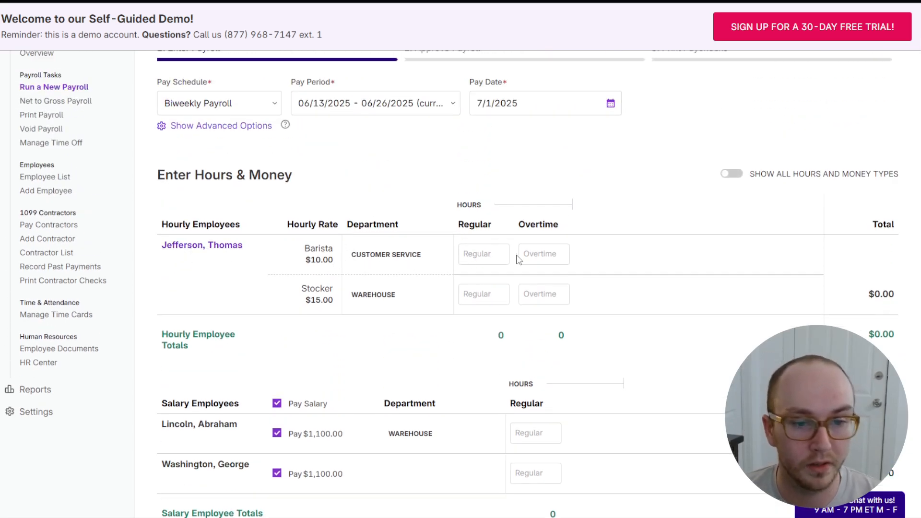
- Enter the hourly employee's regular hours as 3 for the Barista rate and 30 for the Stocker rate
{"action": "left_click", "coordinate": [489, 260]}
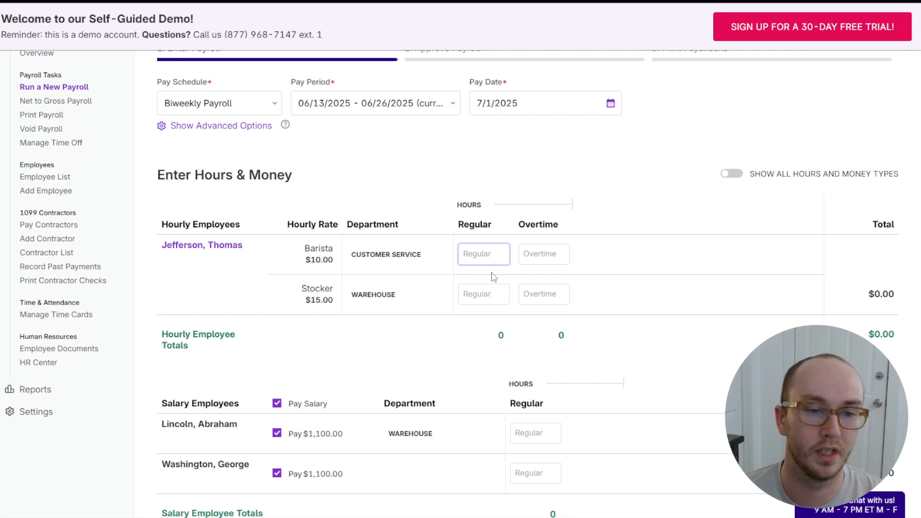
{"action": "type", "text": "3"}
{"action": "key", "text": "Tab"}
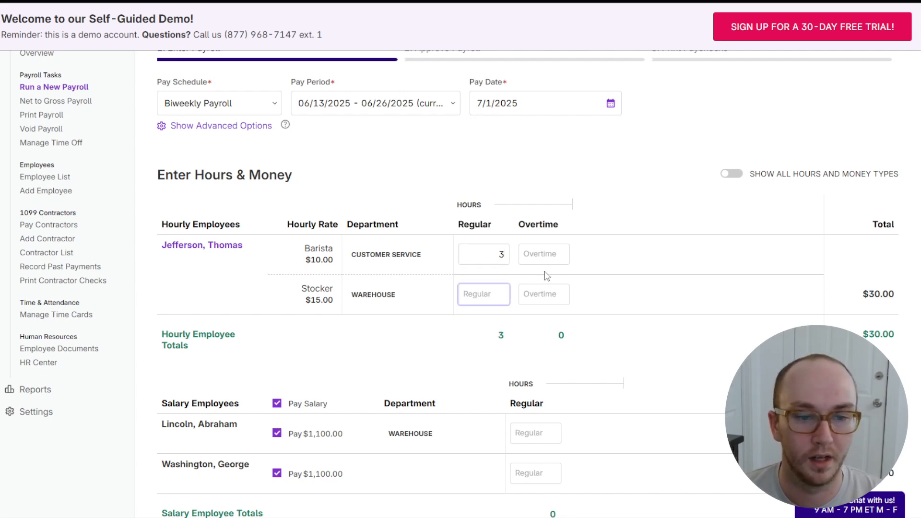
{"action": "type", "text": "30"}
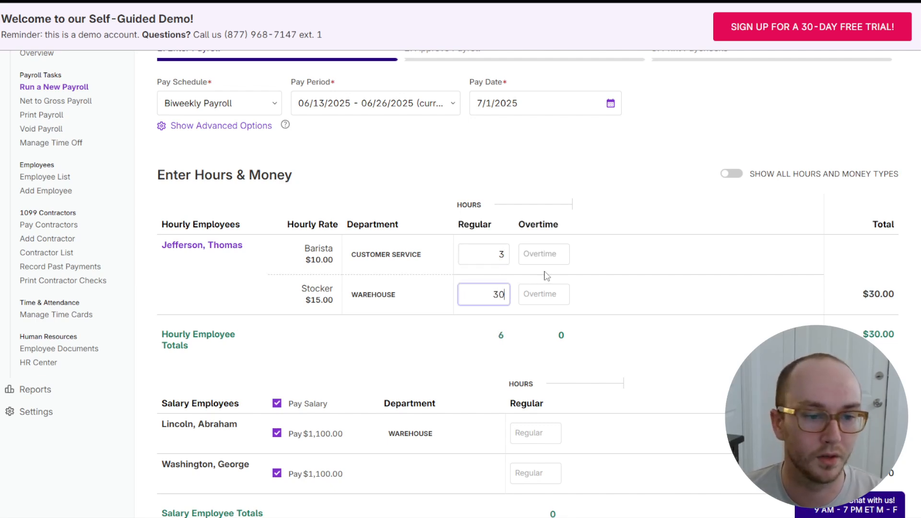
{"action": "left_click", "coordinate": [541, 276]}
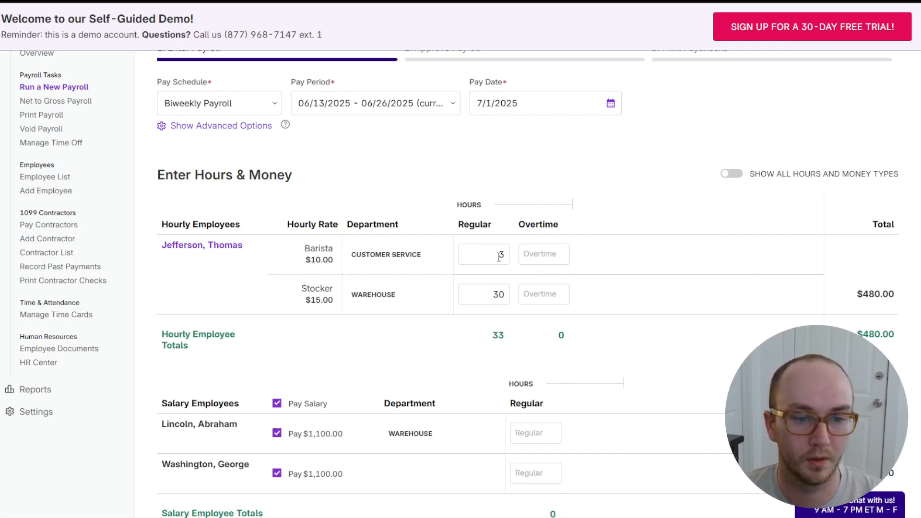
- Review the salary employee entries and add 2 overtime hours at the hourly employee's Barista rate
{"action": "scroll", "coordinate": [617, 316], "scroll_direction": "down", "scroll_amount": 2}
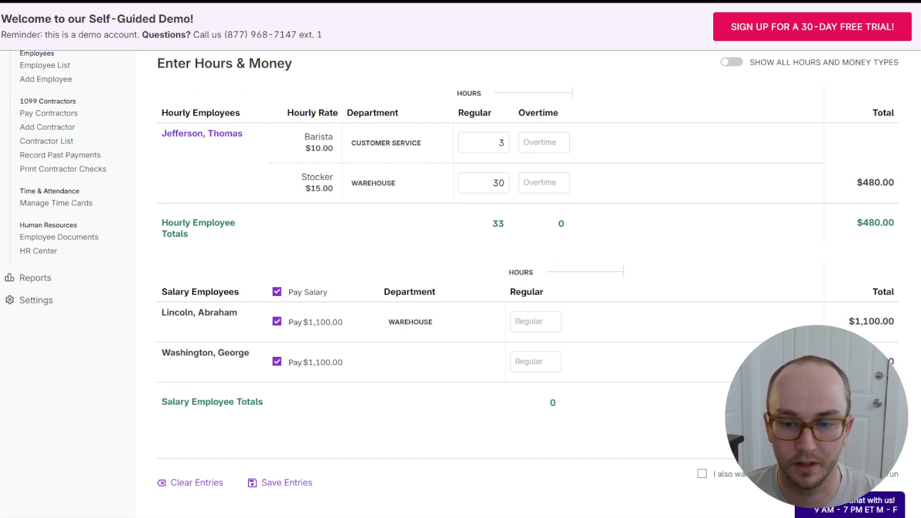
{"action": "scroll", "coordinate": [583, 391], "scroll_direction": "down", "scroll_amount": 1}
{"action": "scroll", "coordinate": [446, 383], "scroll_direction": "up", "scroll_amount": 2}
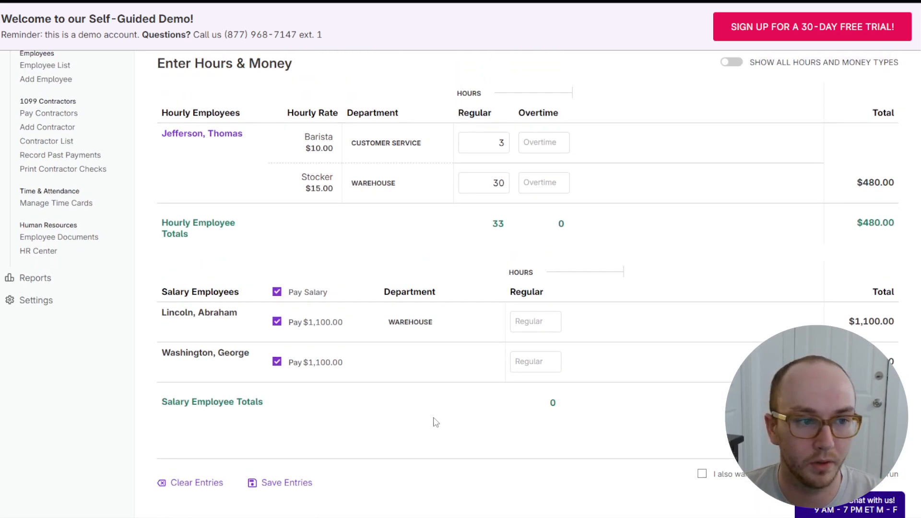
{"action": "left_click", "coordinate": [498, 194]}
{"action": "left_click", "coordinate": [544, 191]}
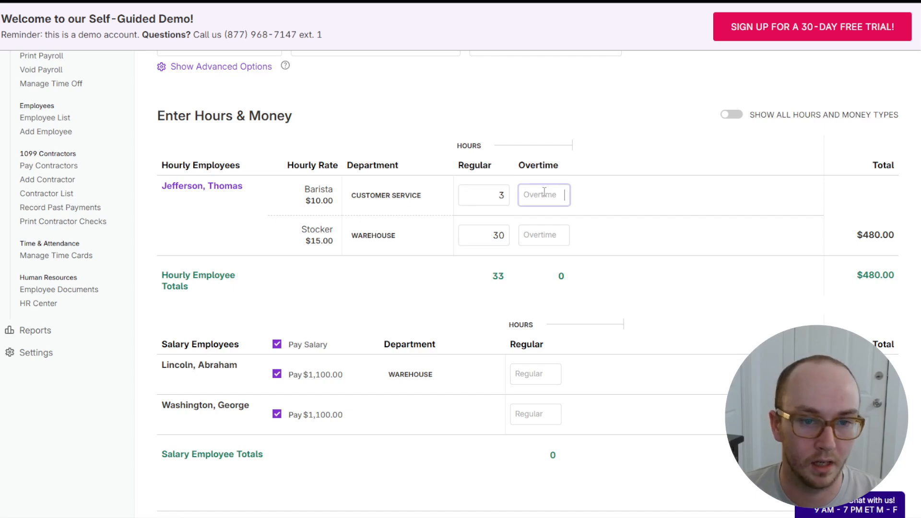
{"action": "type", "text": "2"}
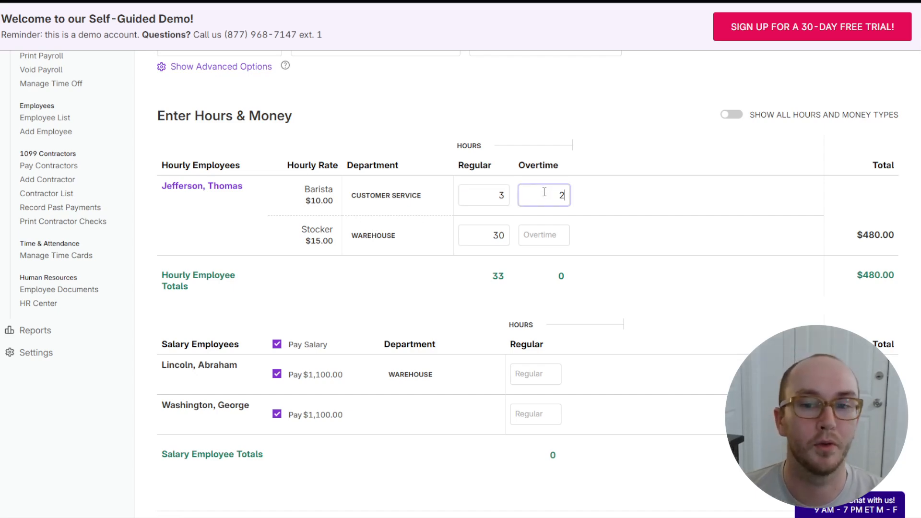
{"action": "left_click", "coordinate": [594, 197]}
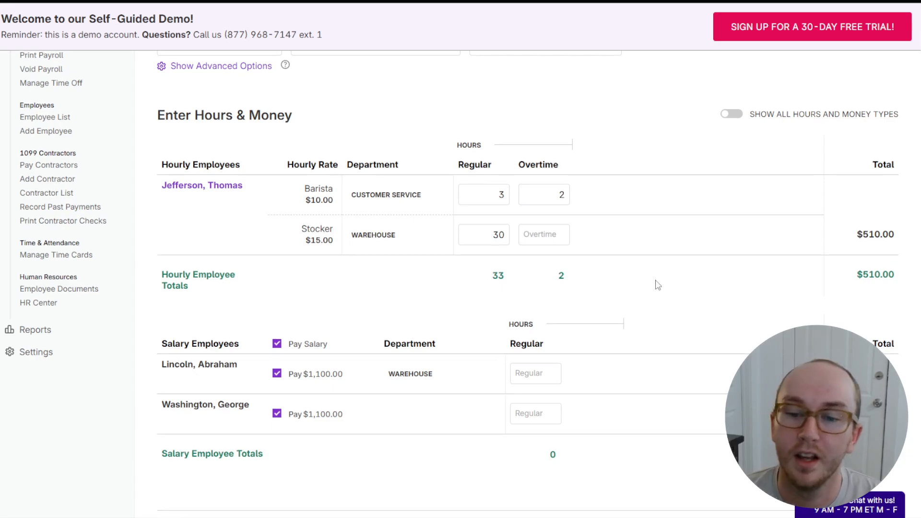
- Continue to the Approve Payroll stage and review the payroll summary, from the pay period and pay date to the payroll totals
{"action": "scroll", "coordinate": [673, 295], "scroll_direction": "down", "scroll_amount": 2}
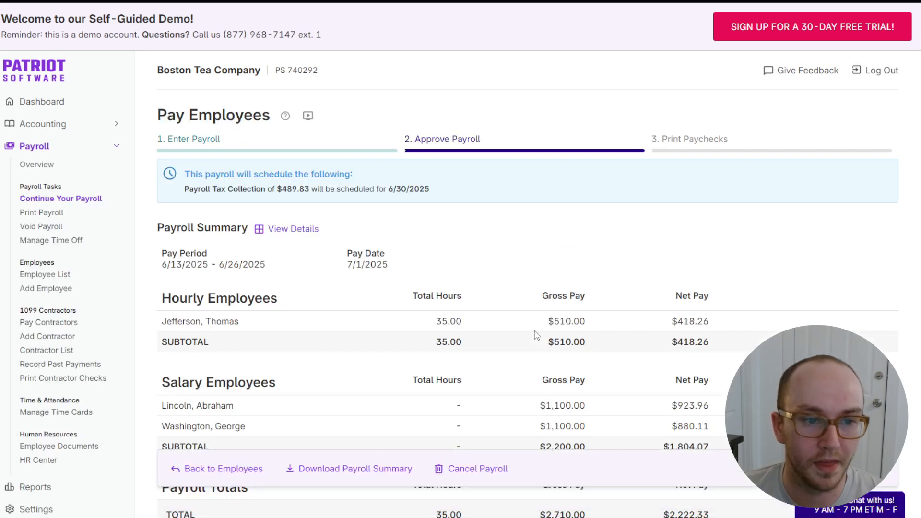
{"action": "scroll", "coordinate": [460, 326], "scroll_direction": "down", "scroll_amount": 1}
{"action": "scroll", "coordinate": [644, 291], "scroll_direction": "down", "scroll_amount": 3}
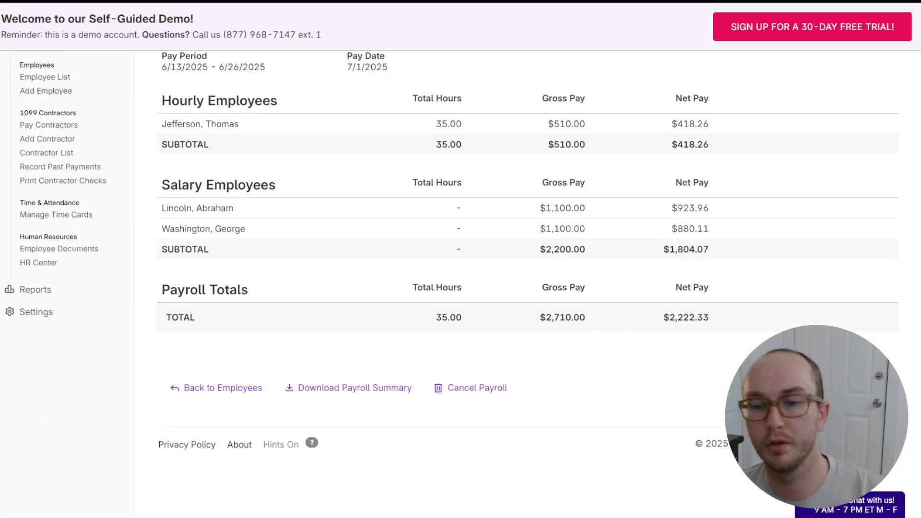
{"action": "scroll", "coordinate": [533, 365], "scroll_direction": "up", "scroll_amount": 4}
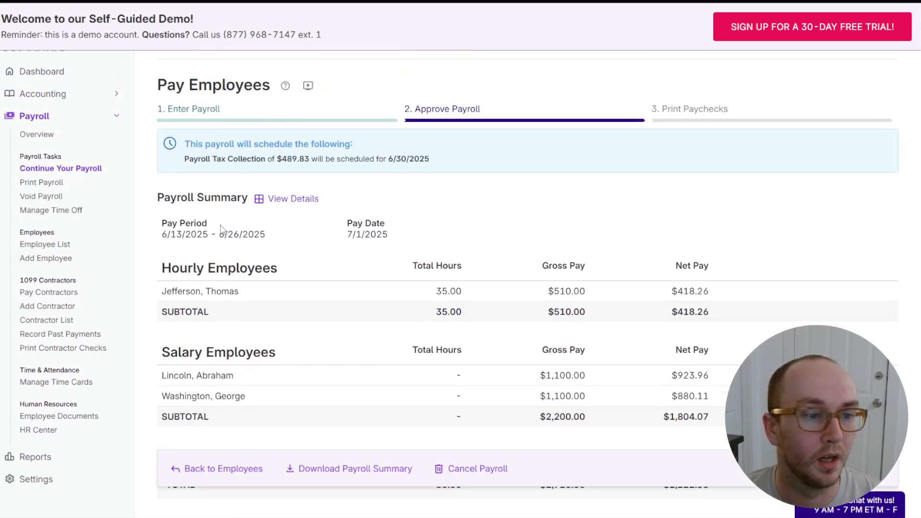
{"action": "left_click_drag", "start_coordinate": [346, 222], "coordinate": [406, 243]}
{"action": "left_click", "coordinate": [417, 254]}
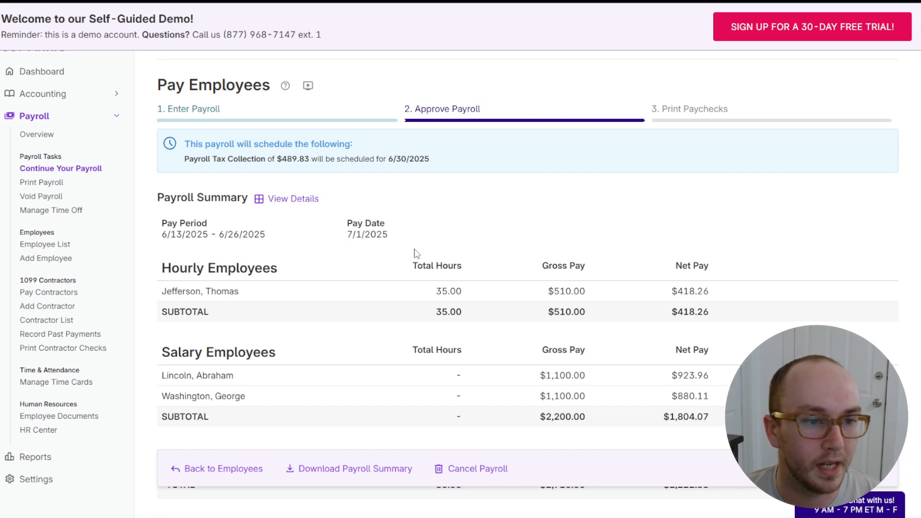
- Check the scheduled payroll tax collection and approve the payroll for the 6/13/2025 - 6/26/2025 pay period
{"action": "left_click_drag", "start_coordinate": [183, 163], "coordinate": [298, 159]}
{"action": "left_click", "coordinate": [298, 159]}
{"action": "double_click", "coordinate": [290, 159]}
{"action": "left_click", "coordinate": [335, 160]}
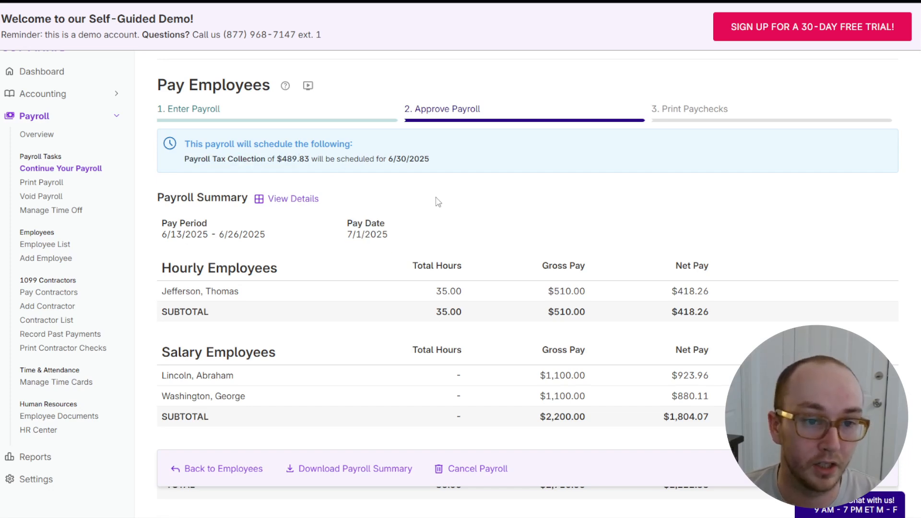
{"action": "scroll", "coordinate": [436, 200], "scroll_direction": "down", "scroll_amount": 4}
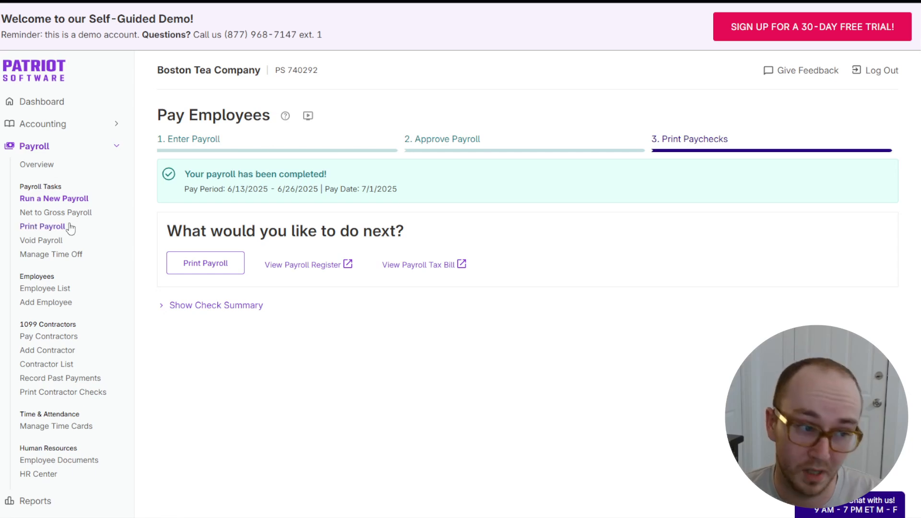
- Open the Add Employee page from the payroll overview and compare the self-onboarding and manual entry options
{"action": "left_click", "coordinate": [45, 165]}
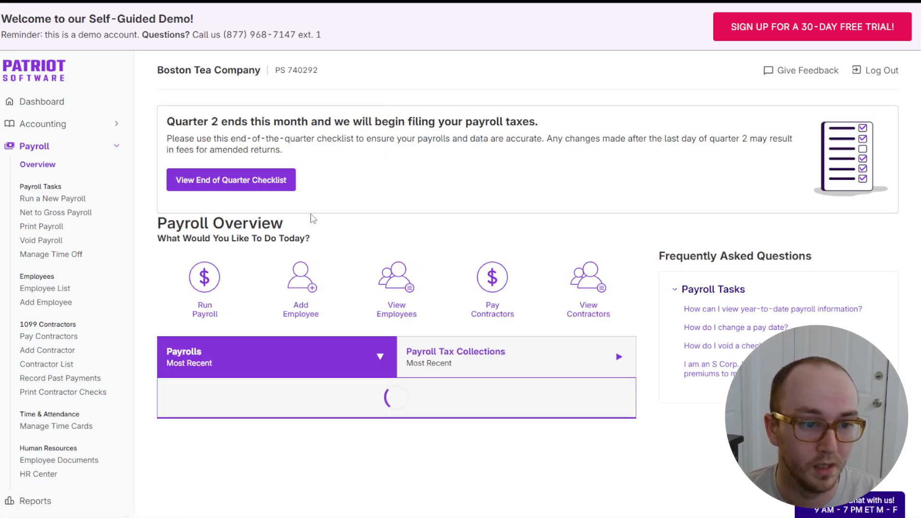
{"action": "left_click", "coordinate": [301, 283]}
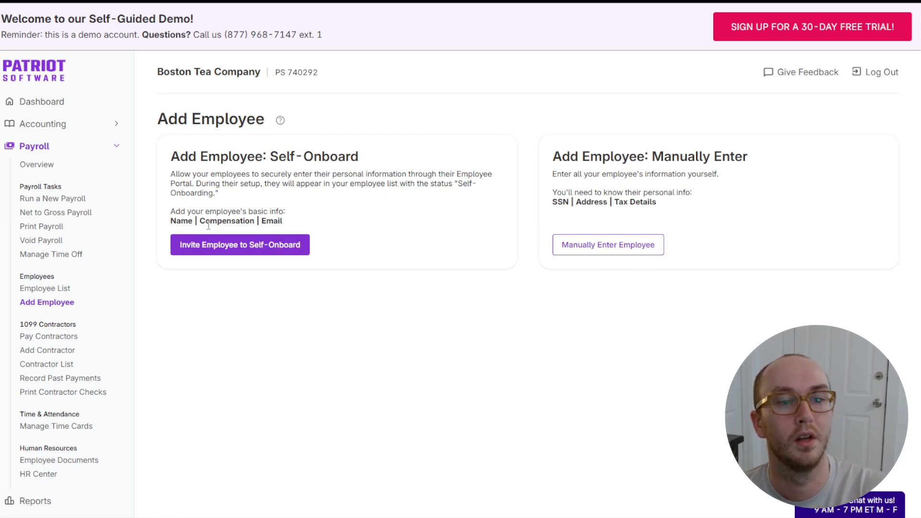
{"action": "left_click_drag", "start_coordinate": [490, 195], "coordinate": [722, 201]}
{"action": "left_click", "coordinate": [543, 198]}
{"action": "left_click", "coordinate": [663, 206]}
{"action": "left_click", "coordinate": [697, 229]}
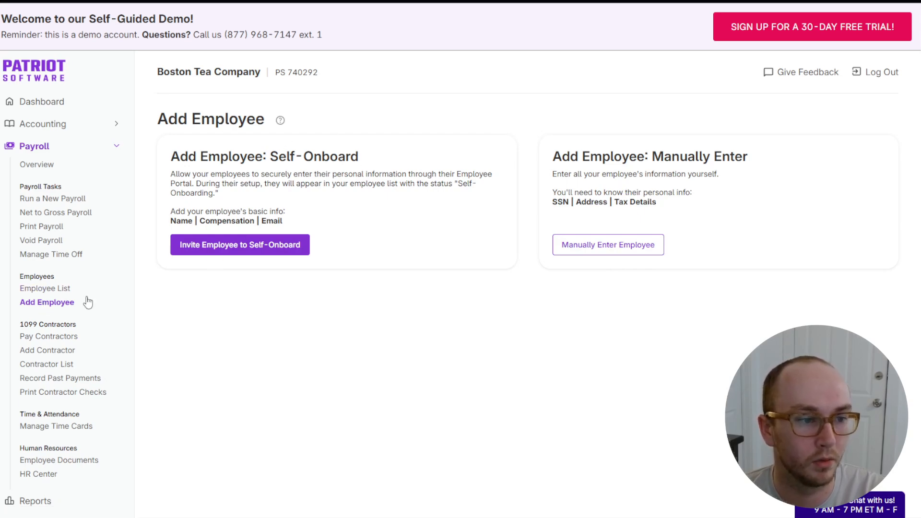
- View the employee list from the payroll overview and look through the status options for the hourly employee
{"action": "left_click", "coordinate": [38, 165]}
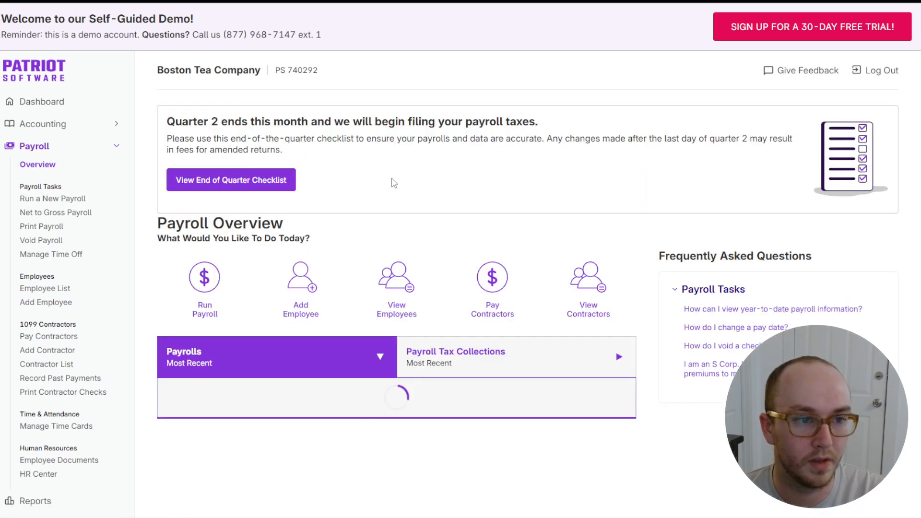
{"action": "left_click", "coordinate": [413, 283]}
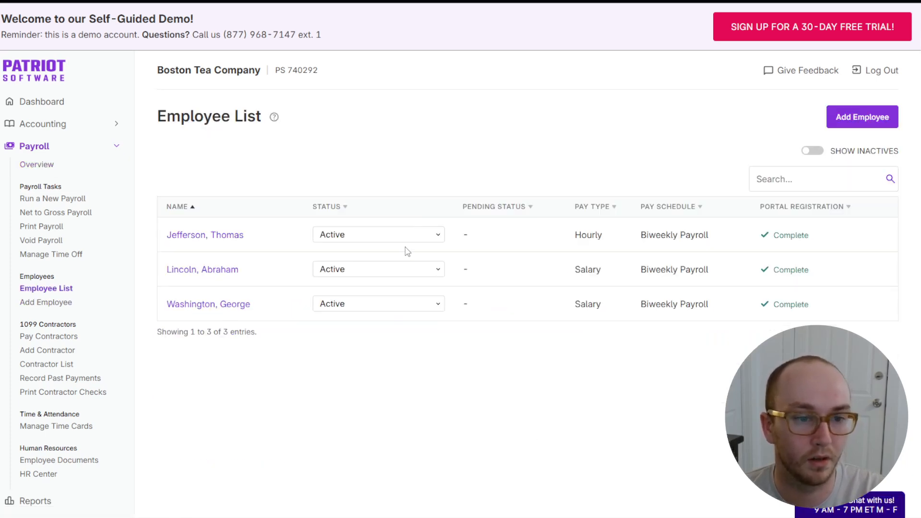
{"action": "left_click", "coordinate": [405, 239]}
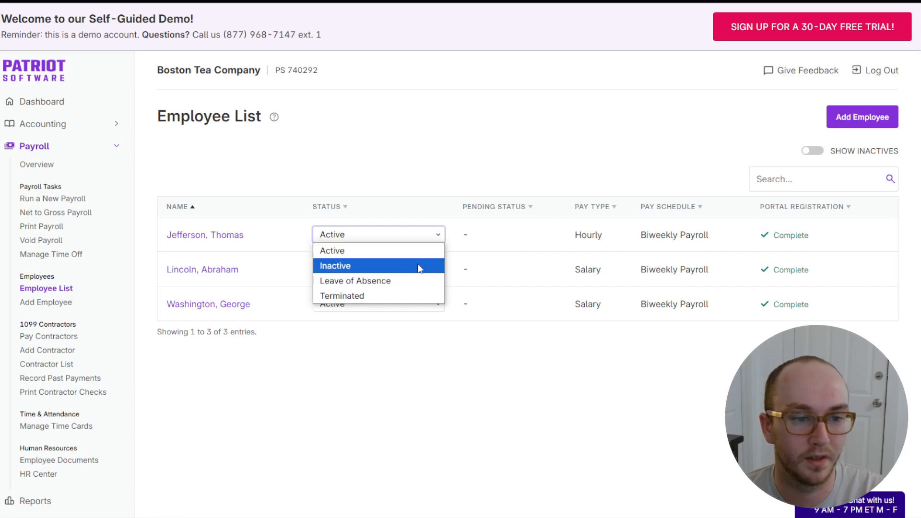
{"action": "left_click", "coordinate": [551, 318]}
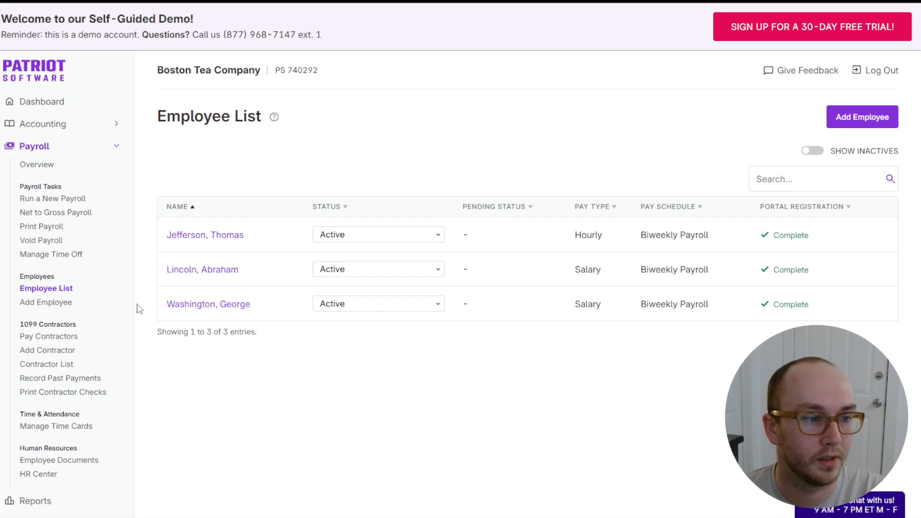
- Return to the payroll overview and examine the most recent payrolls with their pay dates, hours and pay amounts
{"action": "left_click", "coordinate": [37, 164]}
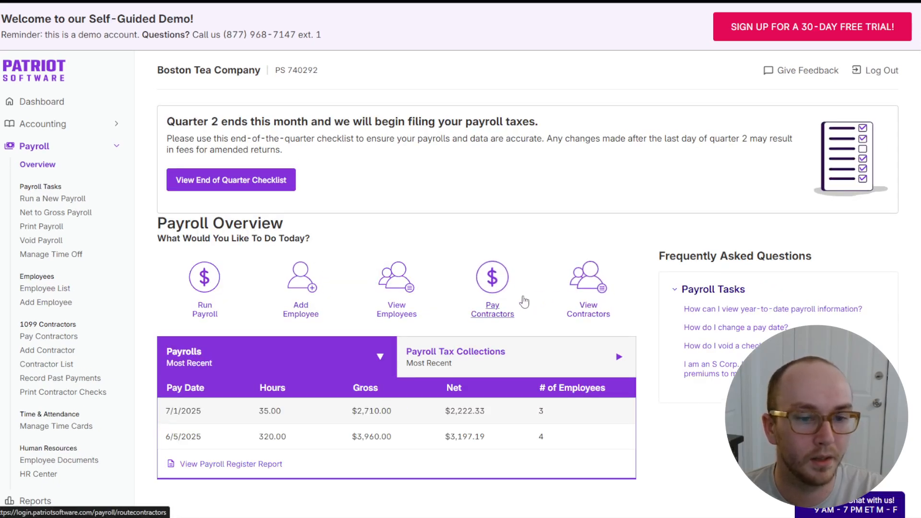
{"action": "scroll", "coordinate": [298, 307], "scroll_direction": "down", "scroll_amount": 1}
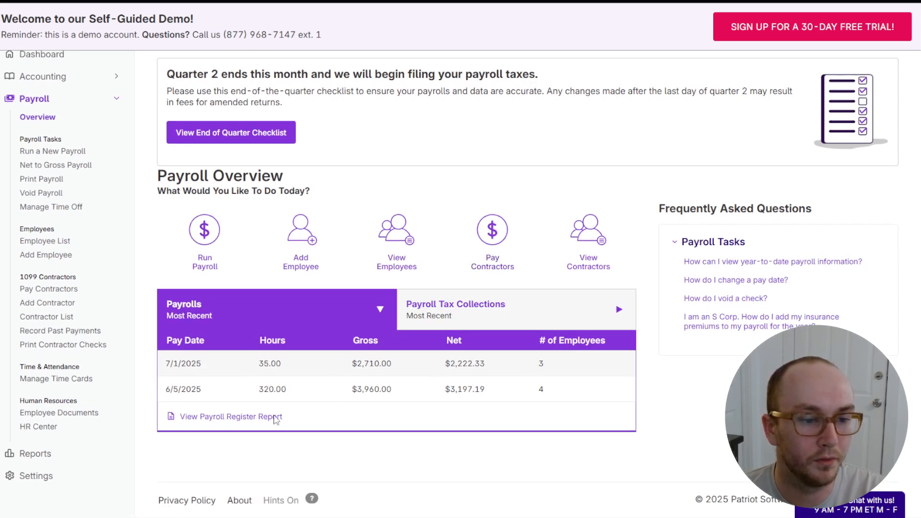
{"action": "left_click_drag", "start_coordinate": [161, 391], "coordinate": [560, 381]}
{"action": "left_click", "coordinate": [560, 381]}
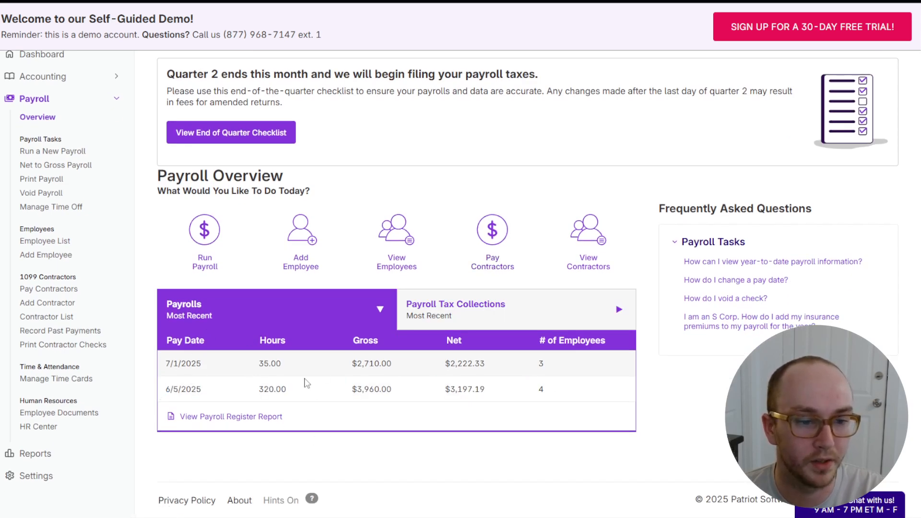
{"action": "left_click_drag", "start_coordinate": [191, 372], "coordinate": [324, 373]}
{"action": "left_click", "coordinate": [325, 377]}
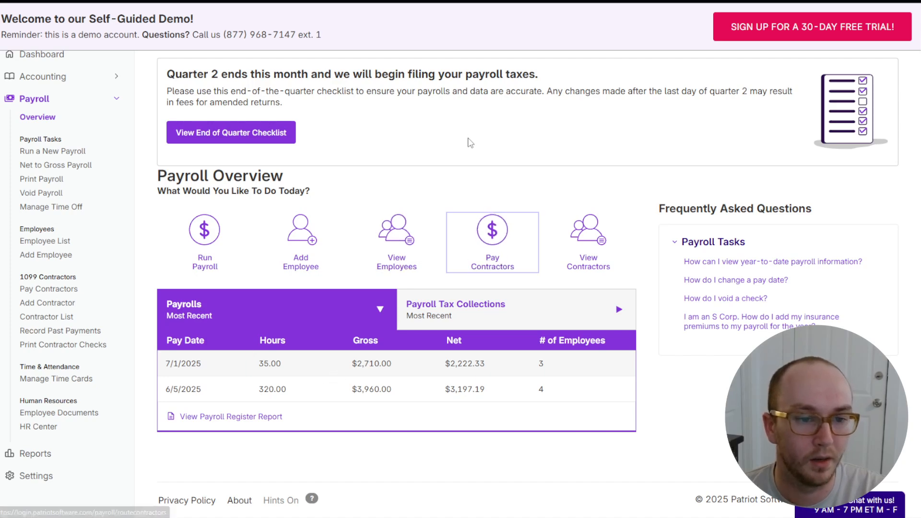
- Start a contractor payment, set Acme Beverage Company's 1099 type to Non 1099 payment and check its expense account options
{"action": "left_click", "coordinate": [466, 213]}
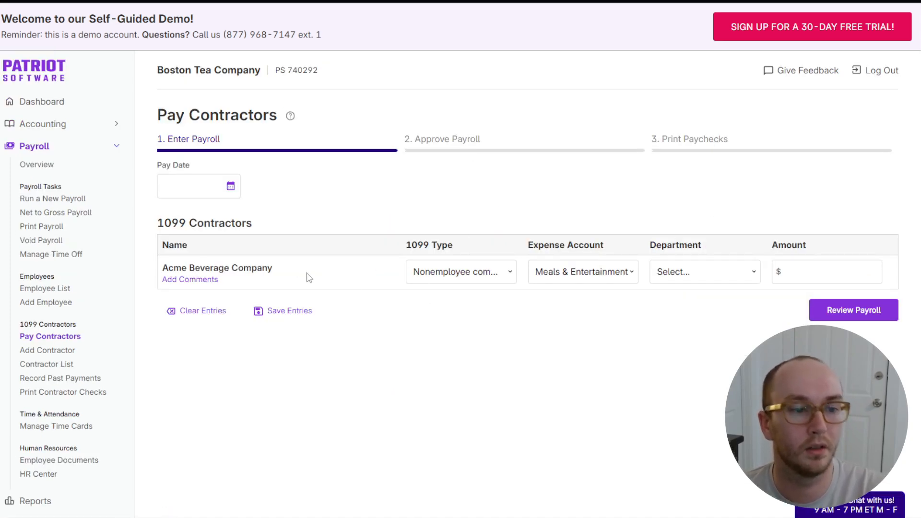
{"action": "left_click", "coordinate": [474, 274]}
{"action": "left_click", "coordinate": [472, 320]}
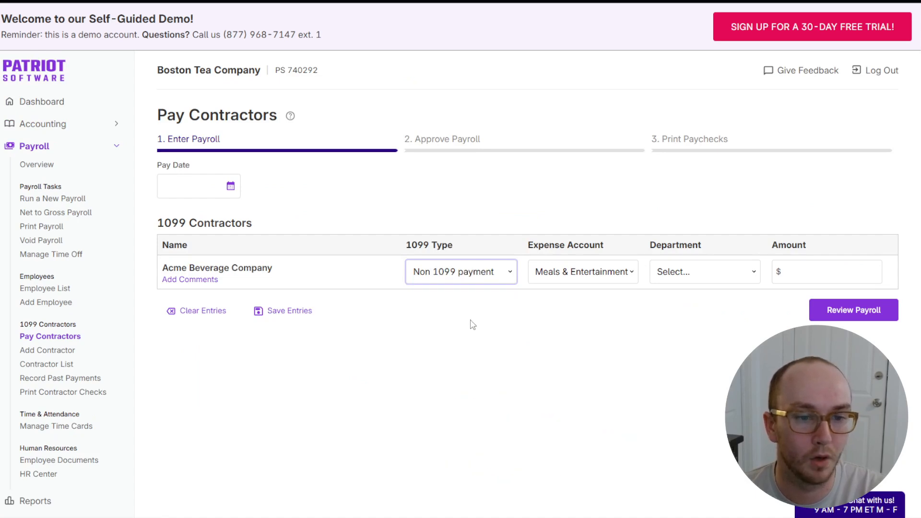
{"action": "left_click", "coordinate": [463, 281]}
{"action": "left_click", "coordinate": [605, 272]}
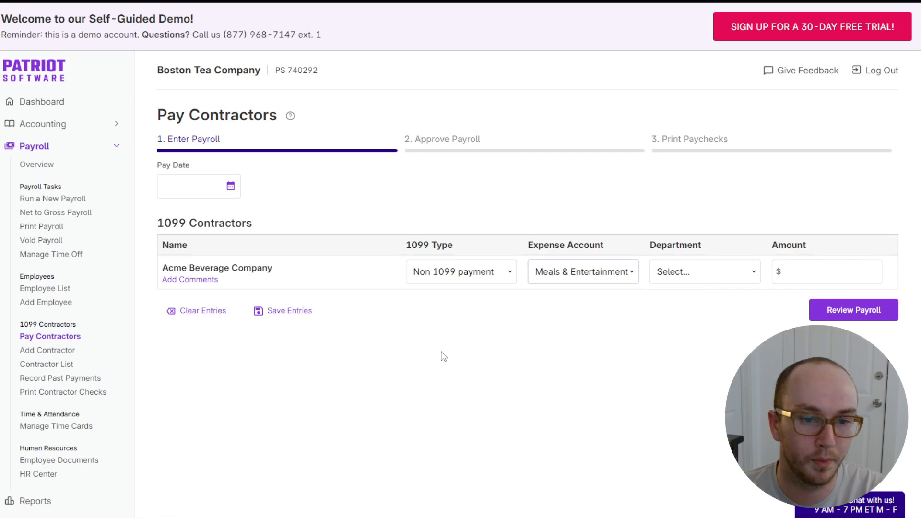
{"action": "left_click", "coordinate": [441, 353]}
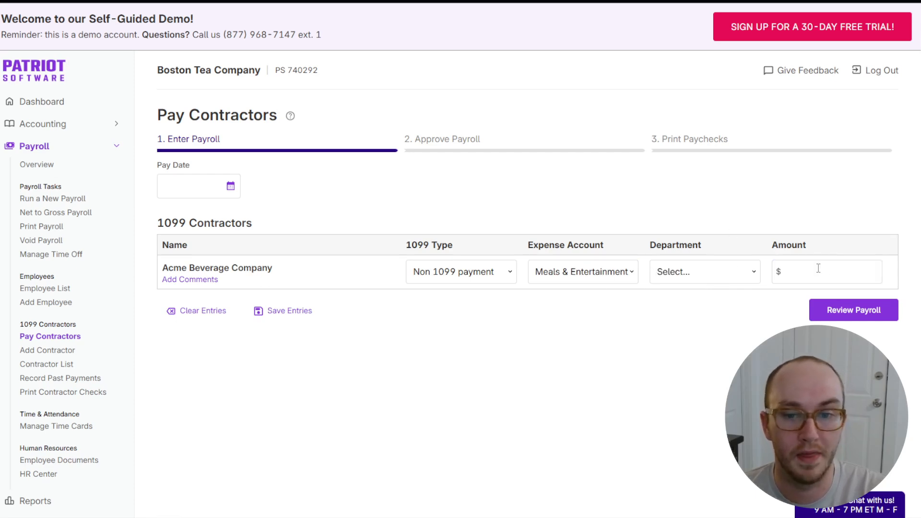
- Look over the contractor list and the pages for recording past contractor payments and printing contractor checks
{"action": "left_click", "coordinate": [45, 165]}
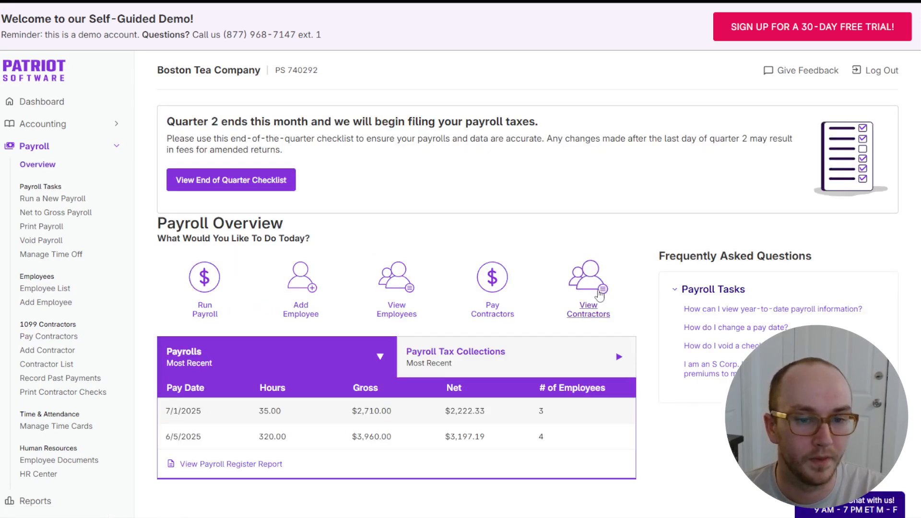
{"action": "left_click", "coordinate": [594, 288]}
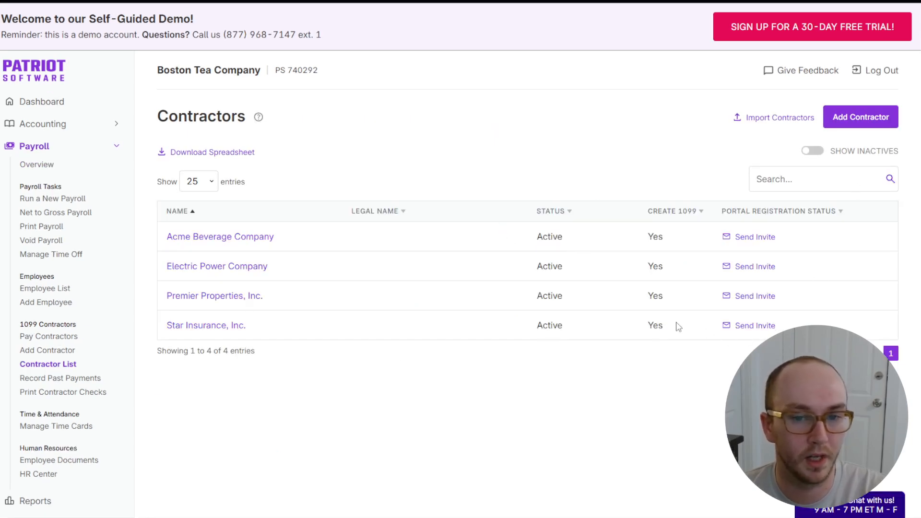
{"action": "left_click", "coordinate": [89, 383]}
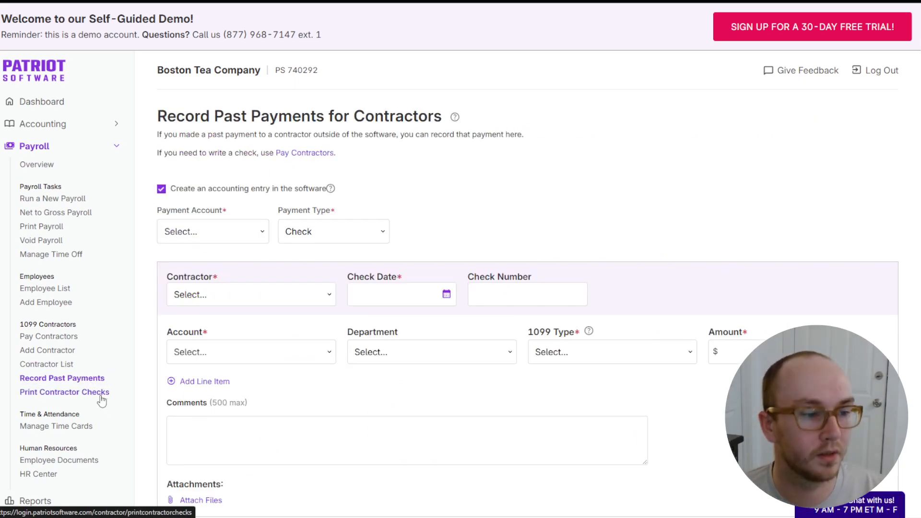
{"action": "left_click", "coordinate": [101, 396]}
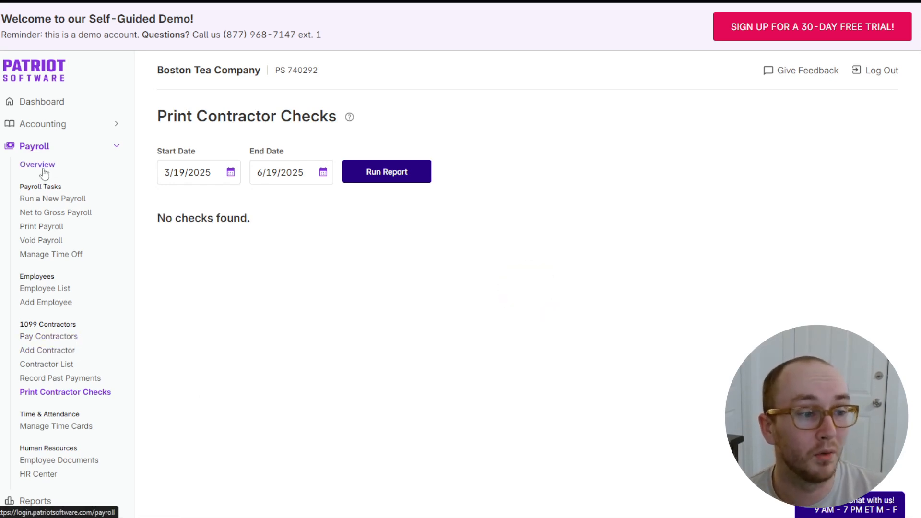
- View the Void Payroll page with its selectable paycheck entries and expand the payroll navigation
{"action": "left_click", "coordinate": [48, 226]}
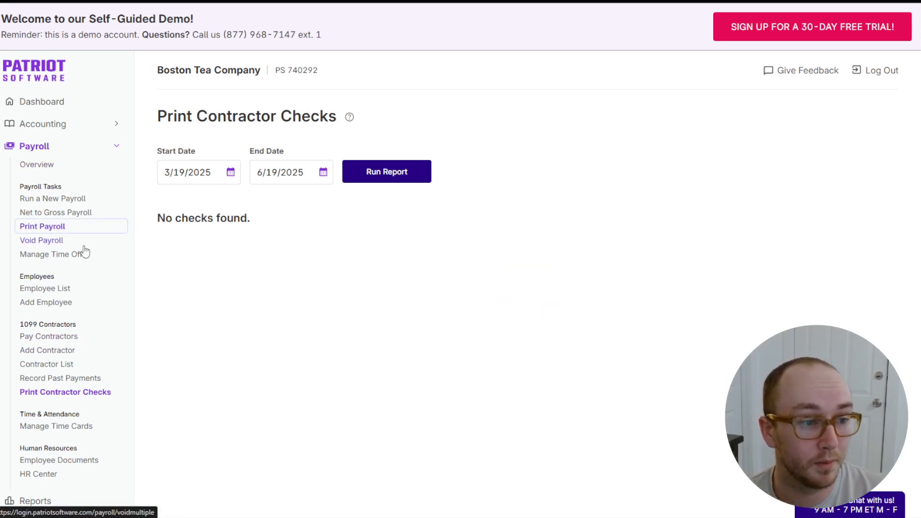
{"action": "left_click", "coordinate": [43, 241]}
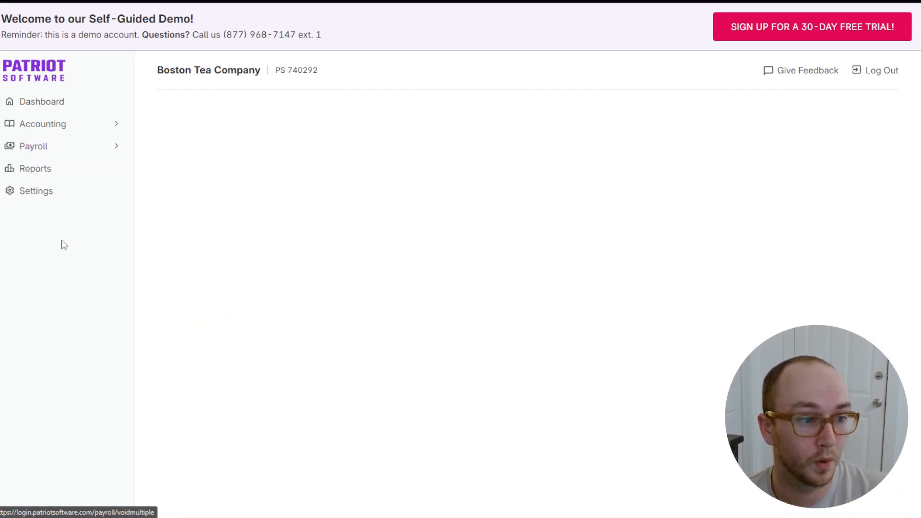
{"action": "left_click", "coordinate": [53, 151]}
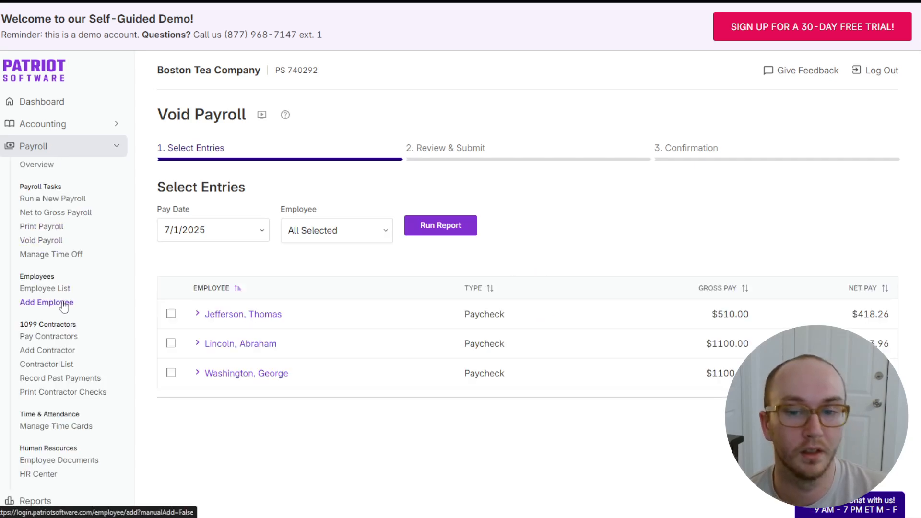
- Open Manage Time Cards and review the approval counts, employee time cards and the option to send them to payroll
{"action": "scroll", "coordinate": [64, 307], "scroll_direction": "down", "scroll_amount": 1}
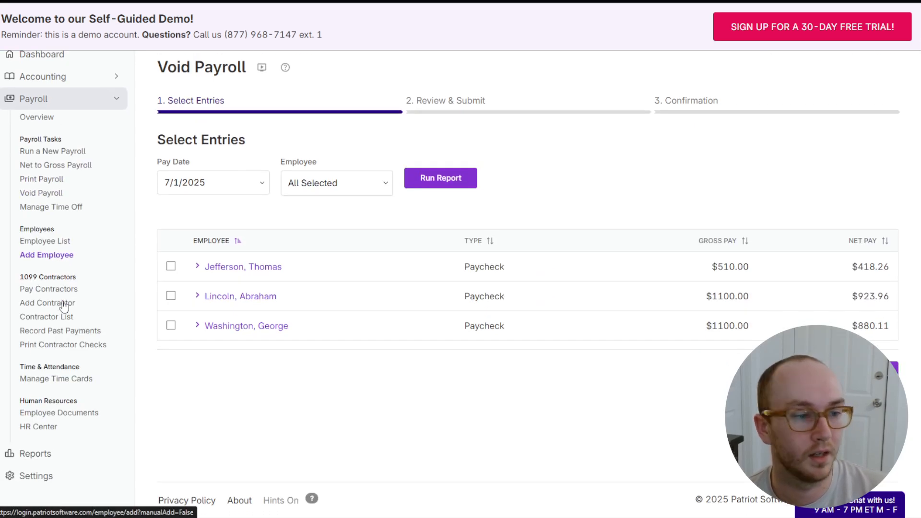
{"action": "left_click", "coordinate": [53, 379]}
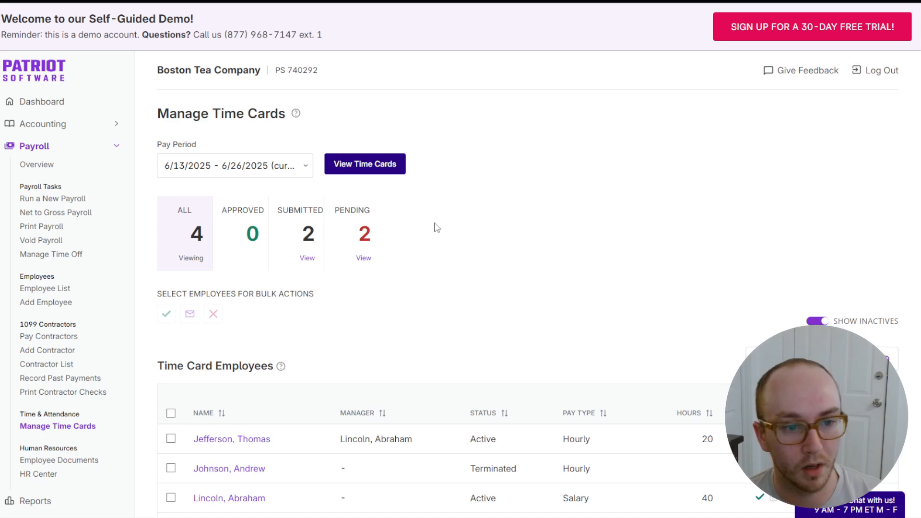
{"action": "scroll", "coordinate": [432, 231], "scroll_direction": "down", "scroll_amount": 3}
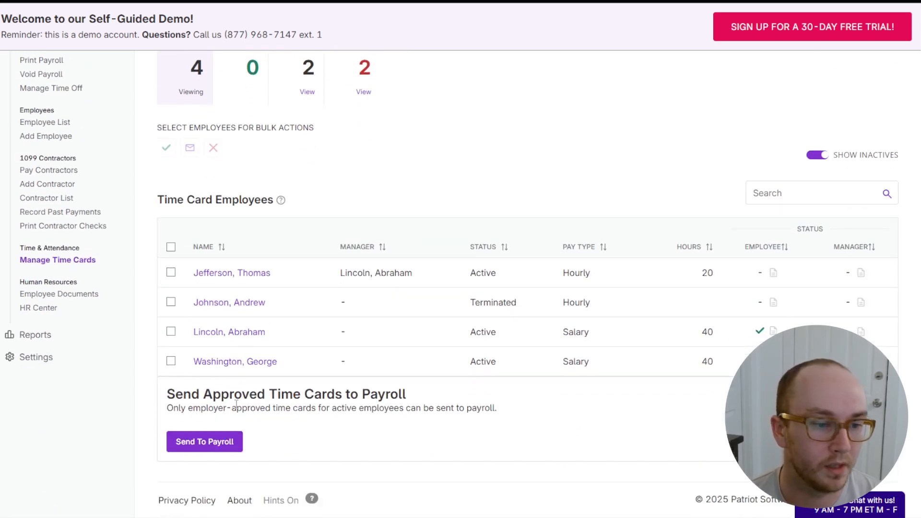
{"action": "scroll", "coordinate": [430, 419], "scroll_direction": "up", "scroll_amount": 3}
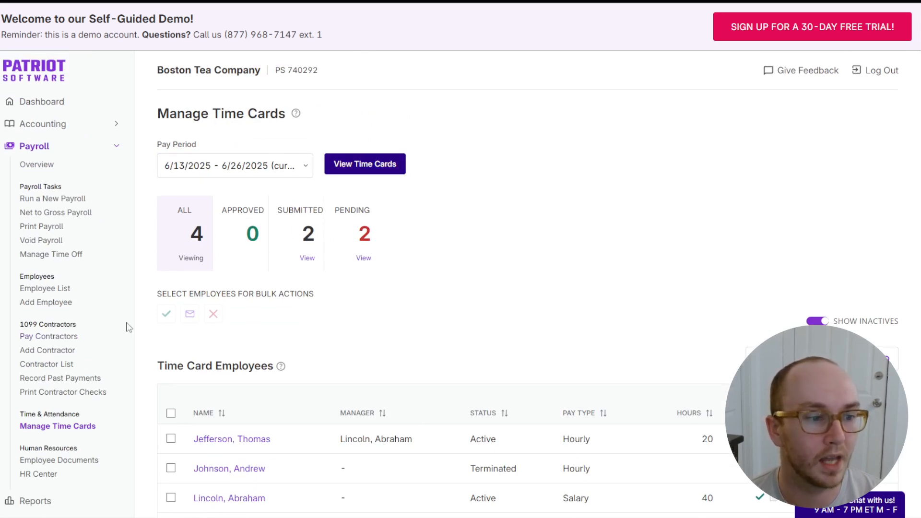
- Open Employee Documents and look through the companywide documents shared in the employee portal
{"action": "scroll", "coordinate": [72, 394], "scroll_direction": "down", "scroll_amount": 1}
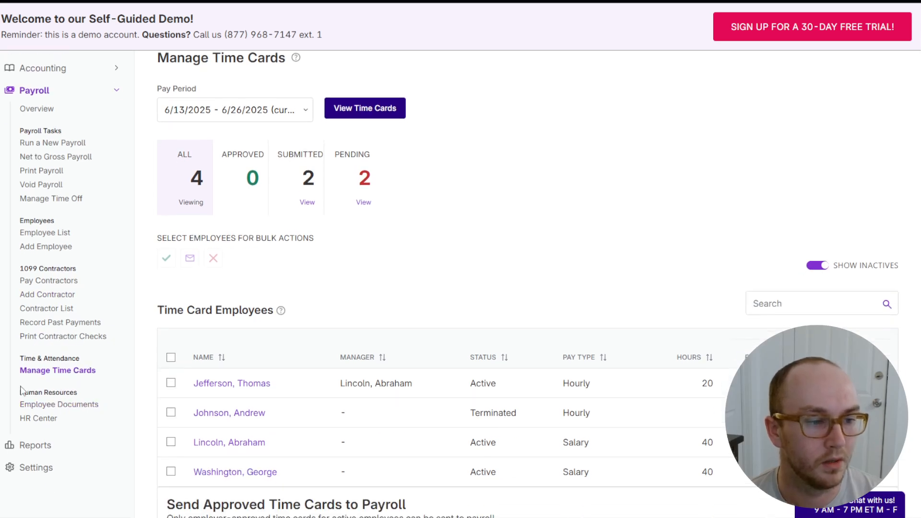
{"action": "left_click", "coordinate": [71, 408]}
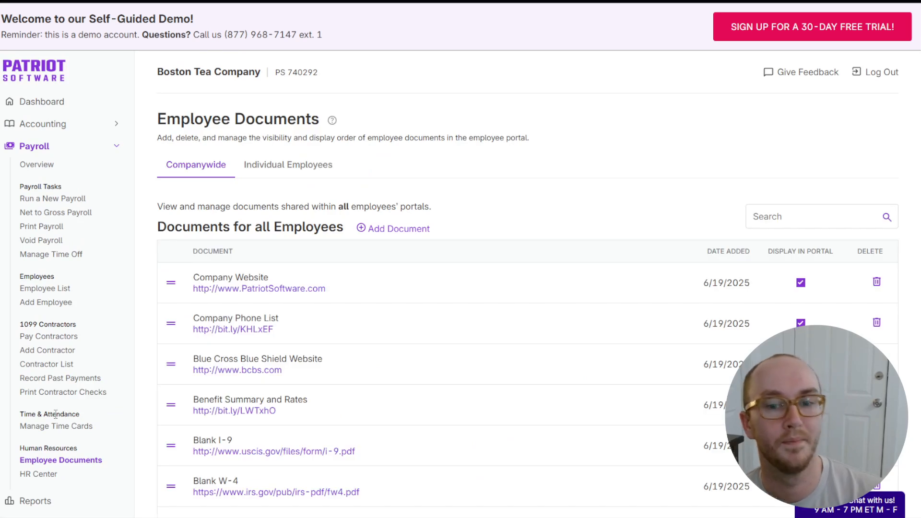
{"action": "scroll", "coordinate": [56, 414], "scroll_direction": "down", "scroll_amount": 2}
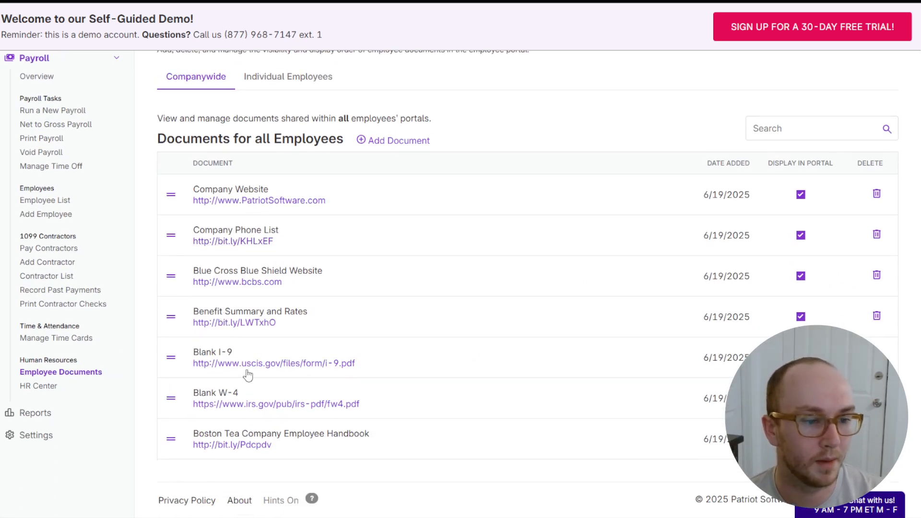
{"action": "scroll", "coordinate": [194, 379], "scroll_direction": "up", "scroll_amount": 2}
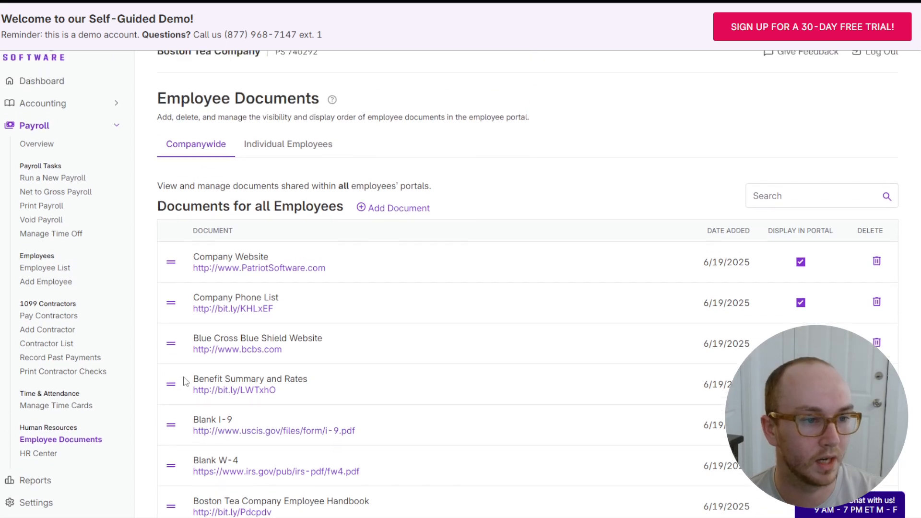
{"action": "scroll", "coordinate": [287, 370], "scroll_direction": "down", "scroll_amount": 2}
- Open the HR Center and look through its HR compliance tools and resources
{"action": "left_click", "coordinate": [52, 386]}
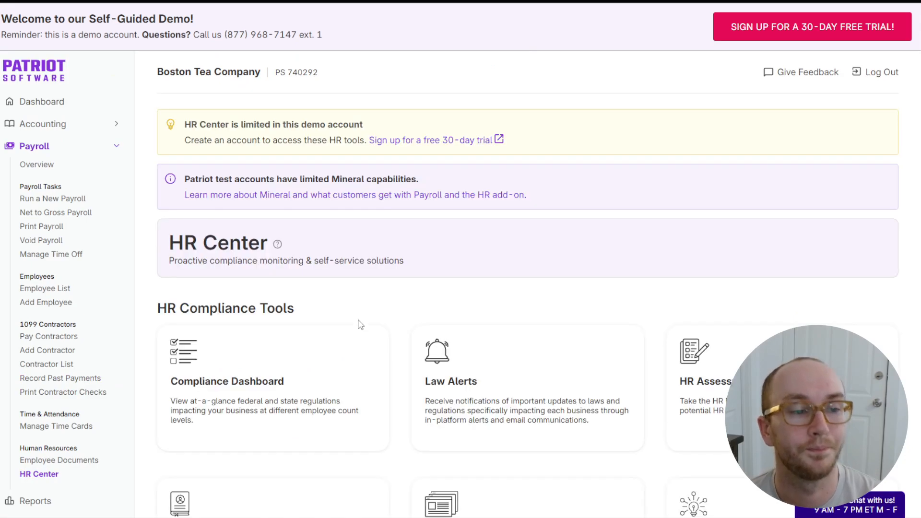
{"action": "scroll", "coordinate": [359, 324], "scroll_direction": "down", "scroll_amount": 2}
{"action": "scroll", "coordinate": [359, 324], "scroll_direction": "up", "scroll_amount": 2}
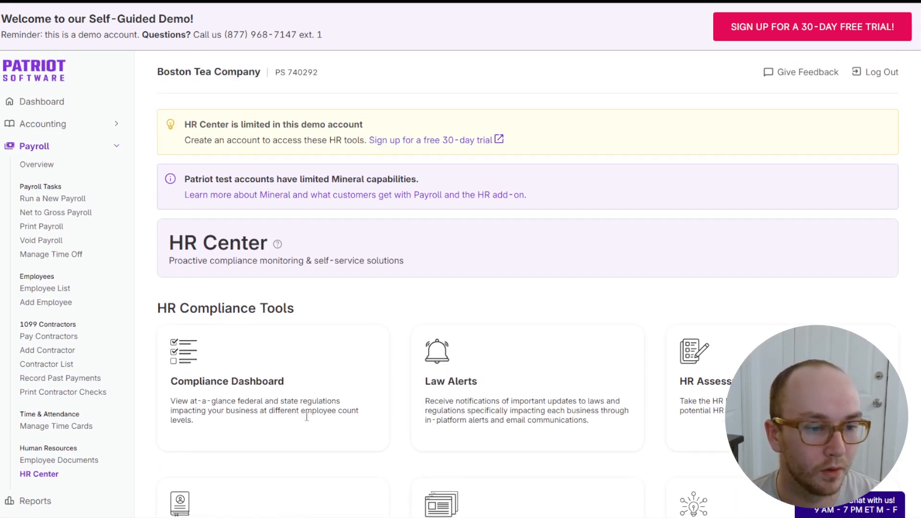
{"action": "scroll", "coordinate": [307, 416], "scroll_direction": "down", "scroll_amount": 5}
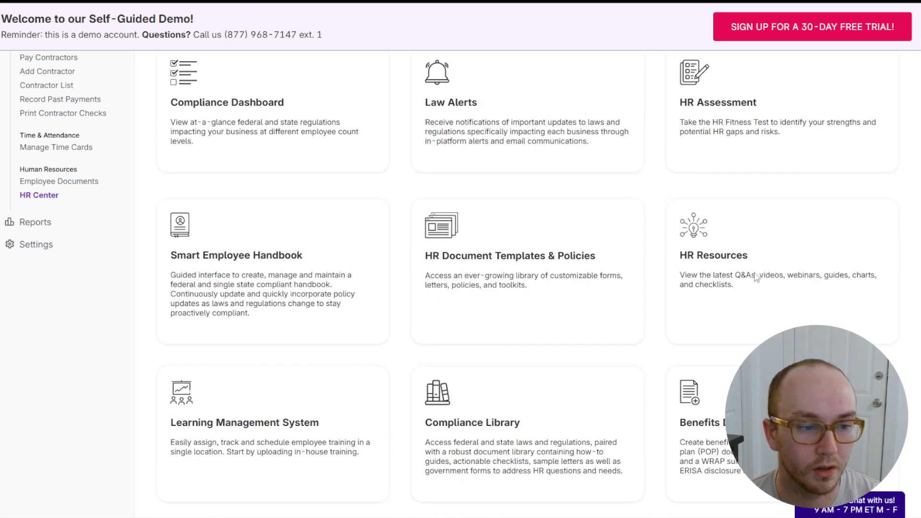
- Review the HR Center tool cards, including Compliance Dashboard, Law Alerts, HR Assessment and HR Resources
{"action": "scroll", "coordinate": [551, 330], "scroll_direction": "down", "scroll_amount": 2}
{"action": "scroll", "coordinate": [499, 317], "scroll_direction": "up", "scroll_amount": 7}
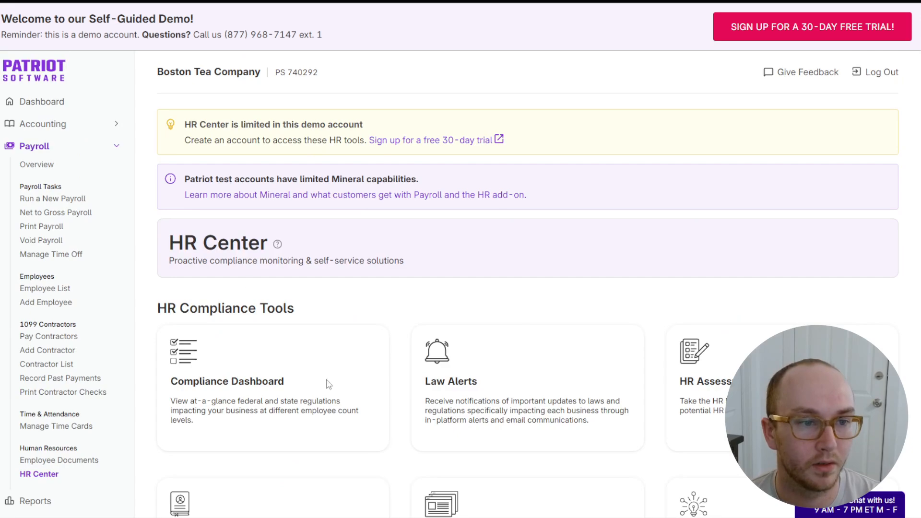
{"action": "scroll", "coordinate": [440, 386], "scroll_direction": "down", "scroll_amount": 3}
{"action": "scroll", "coordinate": [413, 317], "scroll_direction": "up", "scroll_amount": 4}
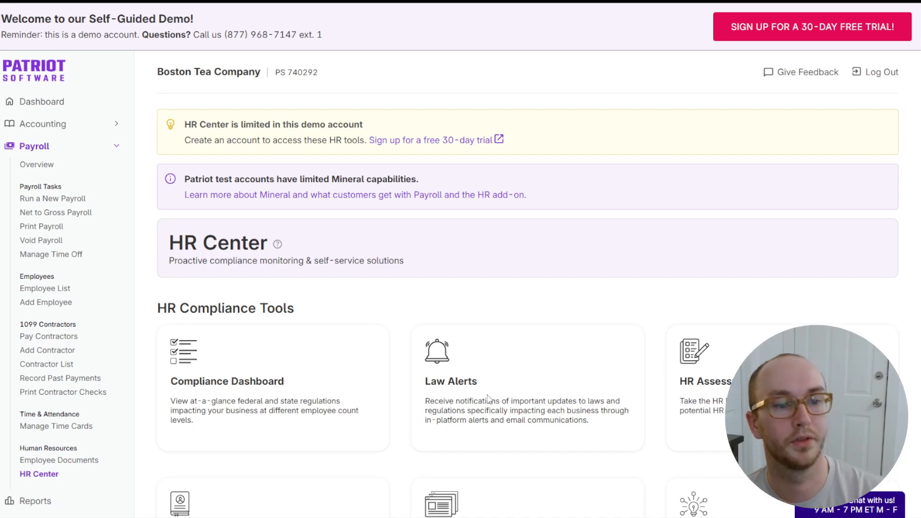
{"action": "scroll", "coordinate": [261, 405], "scroll_direction": "down", "scroll_amount": 3}
- Open the Reports page and look through the accounting, payroll, add-on and 1099 contractor reports offered
{"action": "left_click", "coordinate": [67, 337]}
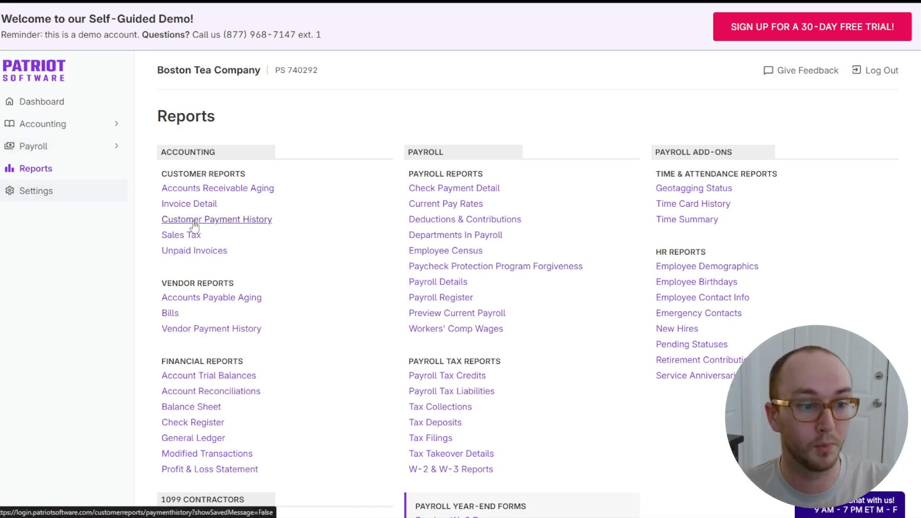
{"action": "scroll", "coordinate": [283, 340], "scroll_direction": "down", "scroll_amount": 2}
{"action": "scroll", "coordinate": [283, 340], "scroll_direction": "up", "scroll_amount": 2}
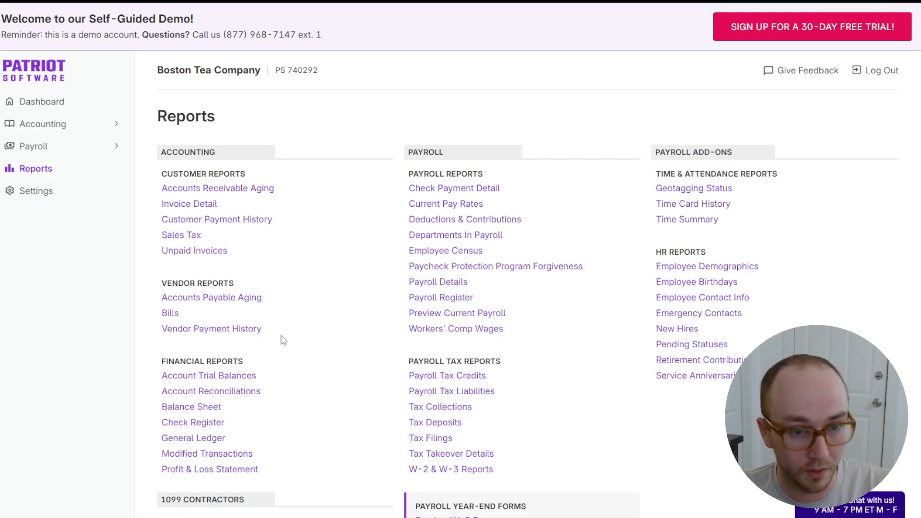
{"action": "scroll", "coordinate": [284, 340], "scroll_direction": "down", "scroll_amount": 3}
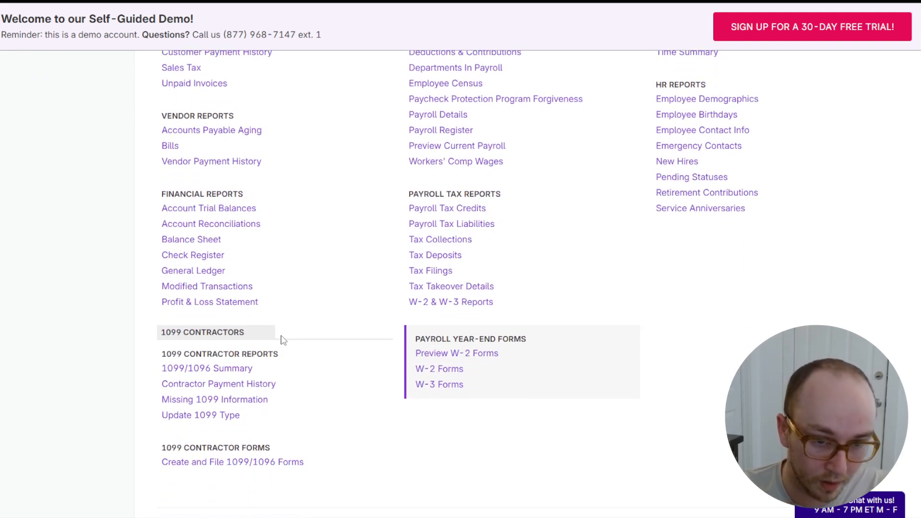
{"action": "scroll", "coordinate": [283, 340], "scroll_direction": "up", "scroll_amount": 2}
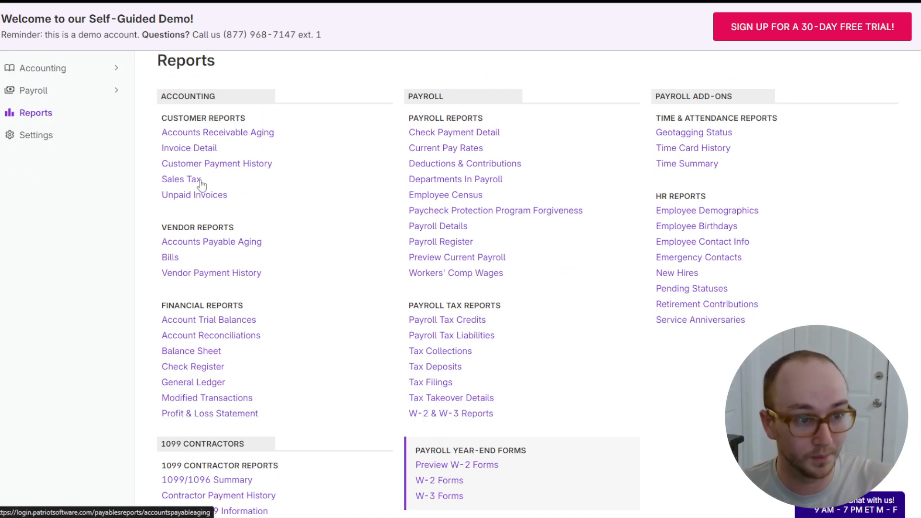
- Open the Profit & Loss Statement and run it with the date period set to Year for 1/1/25 - 12/31/25
{"action": "left_click", "coordinate": [207, 412]}
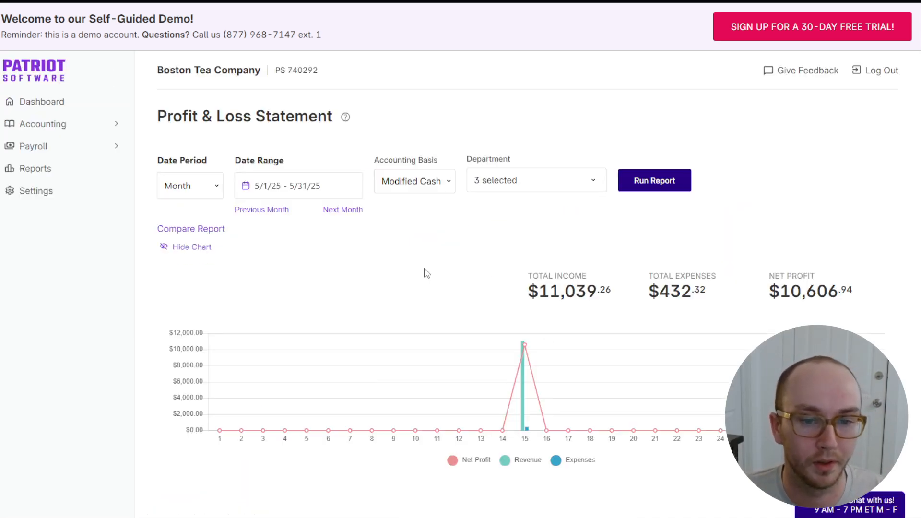
{"action": "scroll", "coordinate": [425, 274], "scroll_direction": "down", "scroll_amount": 2}
{"action": "left_click", "coordinate": [209, 76]}
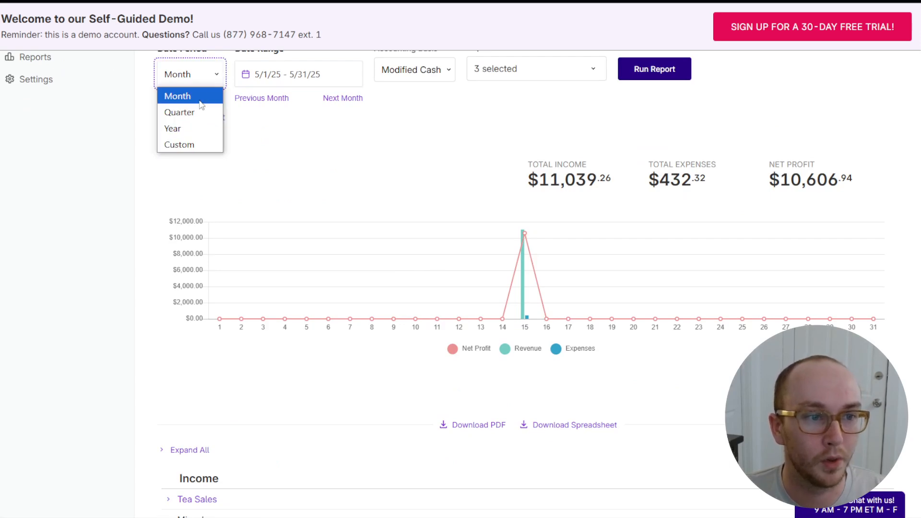
{"action": "left_click", "coordinate": [480, 98]}
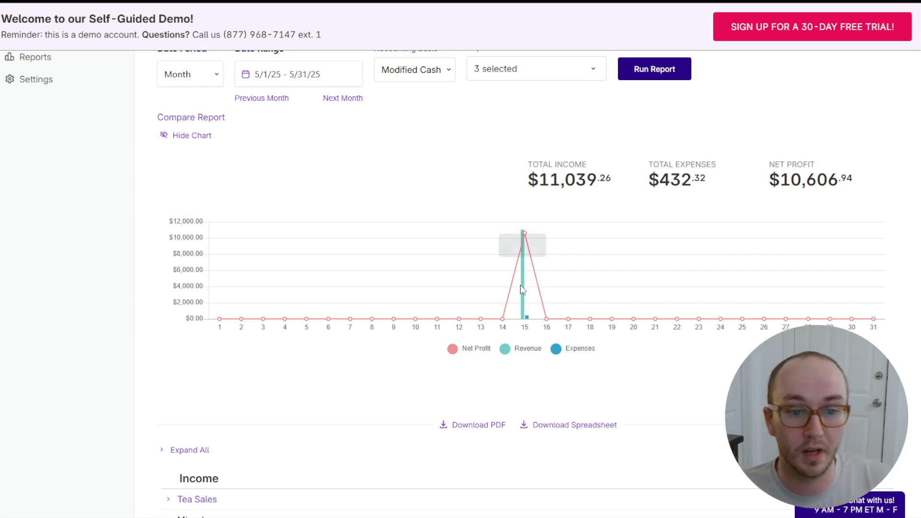
{"action": "scroll", "coordinate": [561, 158], "scroll_direction": "up", "scroll_amount": 1}
{"action": "left_click", "coordinate": [218, 136]}
{"action": "left_click", "coordinate": [221, 184]}
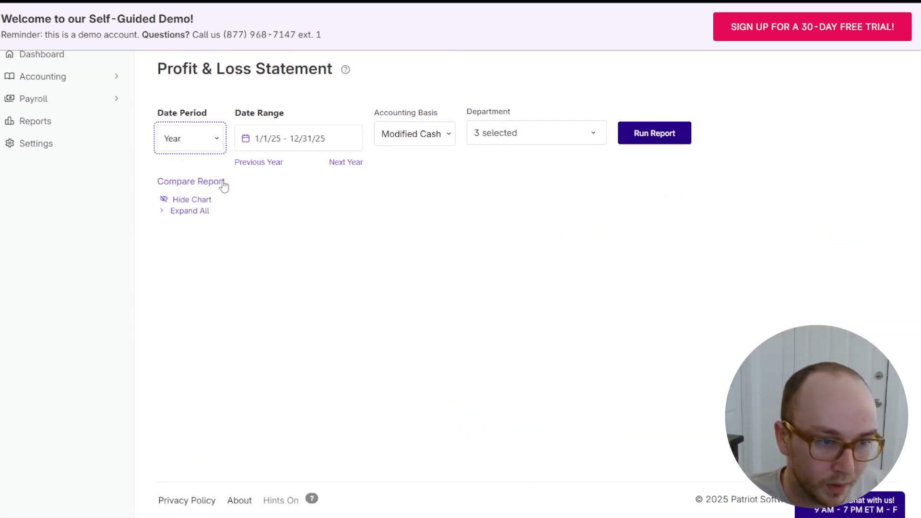
{"action": "left_click", "coordinate": [628, 139]}
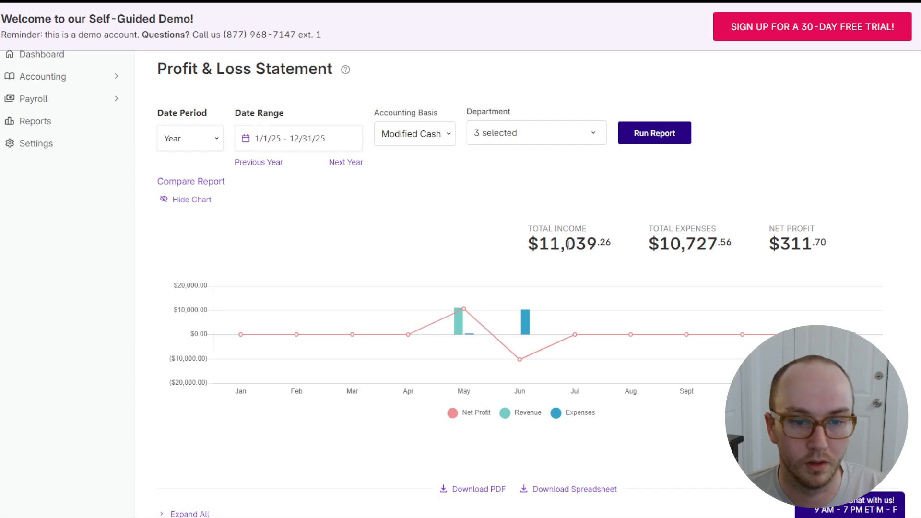
- Examine the total income, total expenses and net profit figures above the yearly Profit & Loss chart
{"action": "double_click", "coordinate": [665, 245]}
{"action": "left_click", "coordinate": [768, 251]}
{"action": "scroll", "coordinate": [389, 225], "scroll_direction": "up", "scroll_amount": 1}
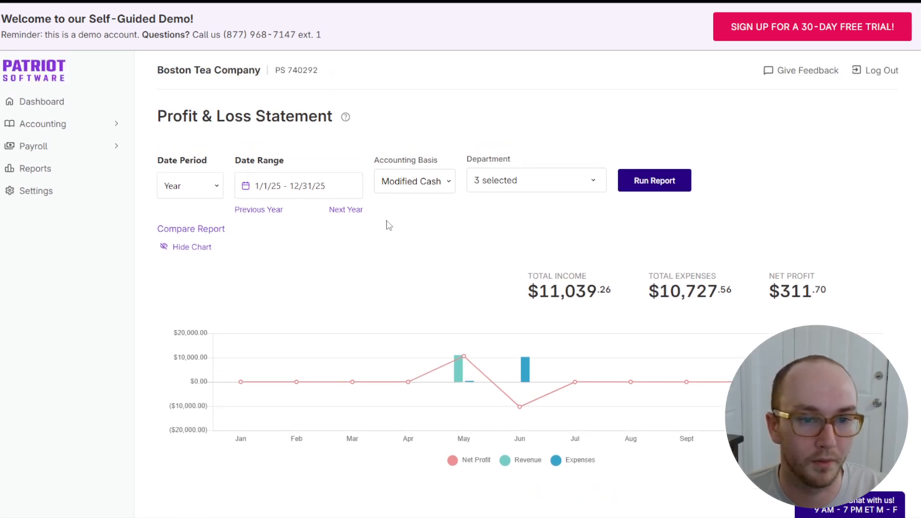
{"action": "scroll", "coordinate": [770, 276], "scroll_direction": "down", "scroll_amount": 1}
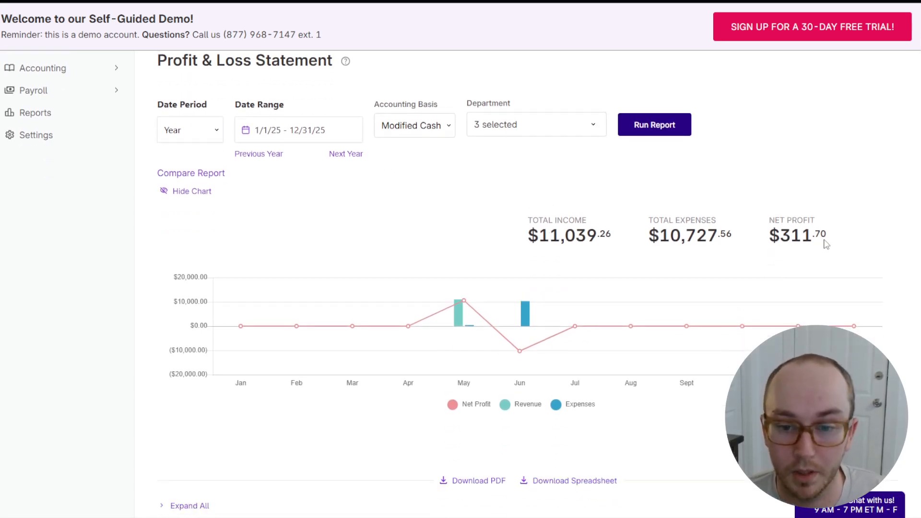
{"action": "scroll", "coordinate": [823, 240], "scroll_direction": "down", "scroll_amount": 3}
{"action": "scroll", "coordinate": [824, 242], "scroll_direction": "up", "scroll_amount": 3}
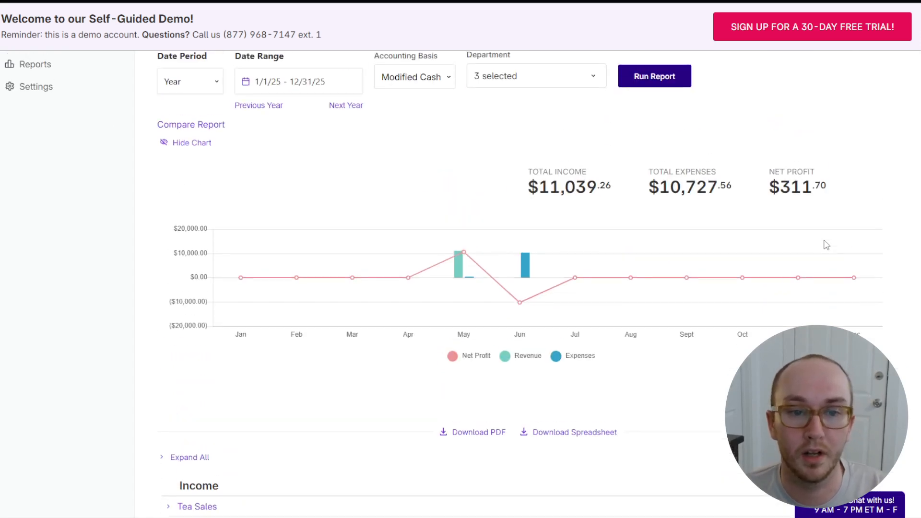
{"action": "left_click_drag", "start_coordinate": [767, 222], "coordinate": [827, 230]}
{"action": "left_click", "coordinate": [828, 230]}
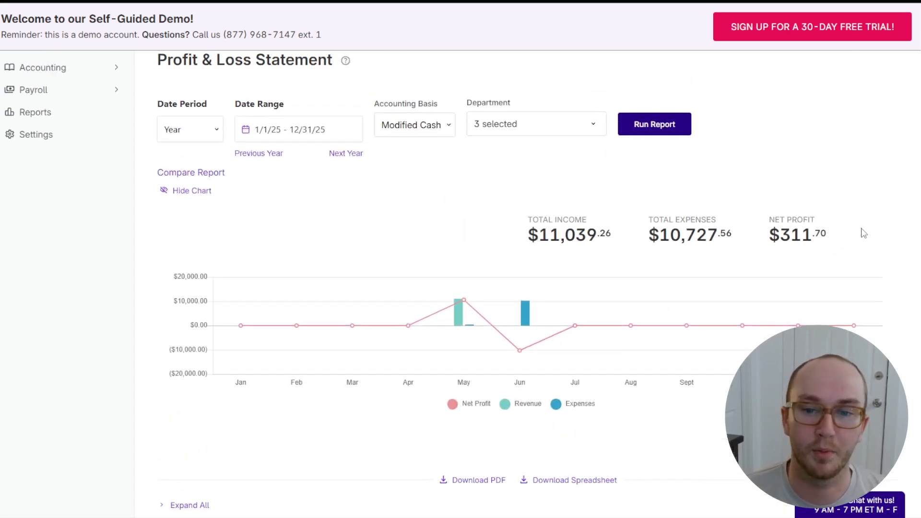
- Look through the income and expense categories in the yearly Profit & Loss Statement and review its chart
{"action": "scroll", "coordinate": [858, 232], "scroll_direction": "down", "scroll_amount": 10}
{"action": "scroll", "coordinate": [862, 233], "scroll_direction": "down", "scroll_amount": 3}
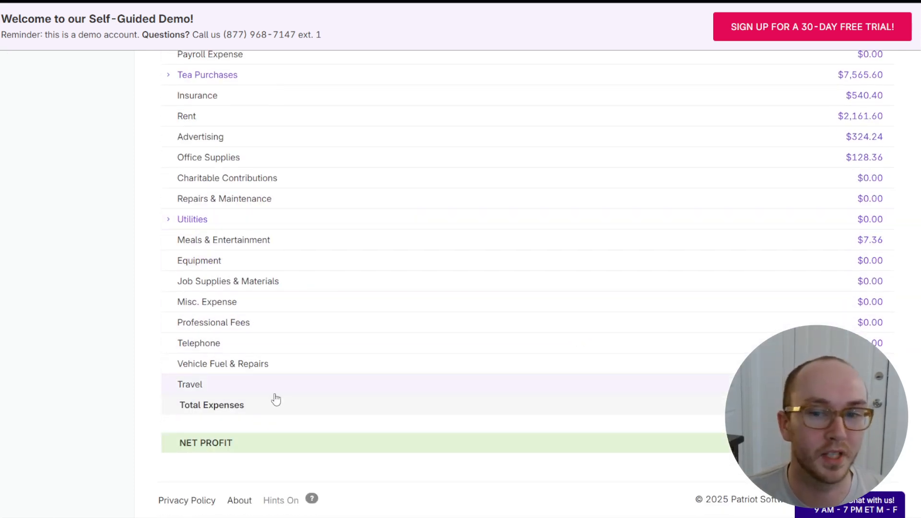
{"action": "scroll", "coordinate": [438, 319], "scroll_direction": "up", "scroll_amount": 3}
{"action": "scroll", "coordinate": [418, 325], "scroll_direction": "down", "scroll_amount": 3}
{"action": "scroll", "coordinate": [417, 325], "scroll_direction": "up", "scroll_amount": 14}
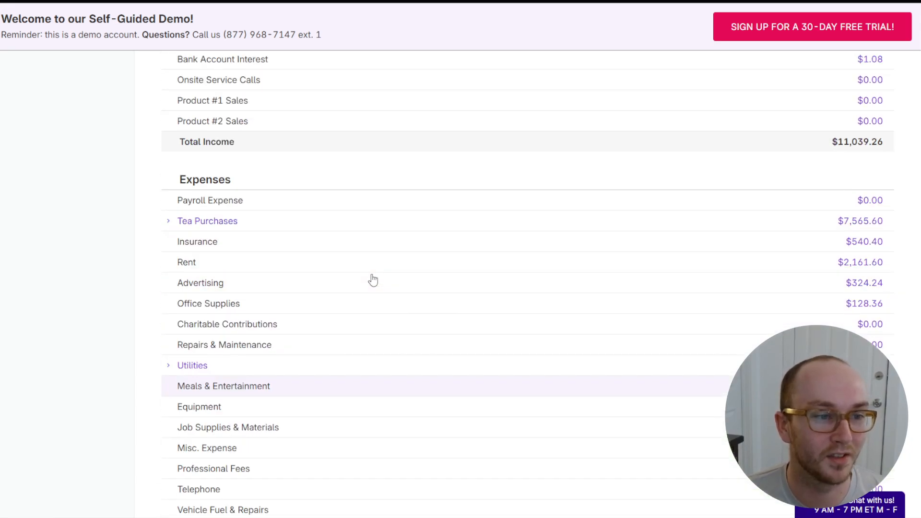
{"action": "scroll", "coordinate": [234, 240], "scroll_direction": "up", "scroll_amount": 2}
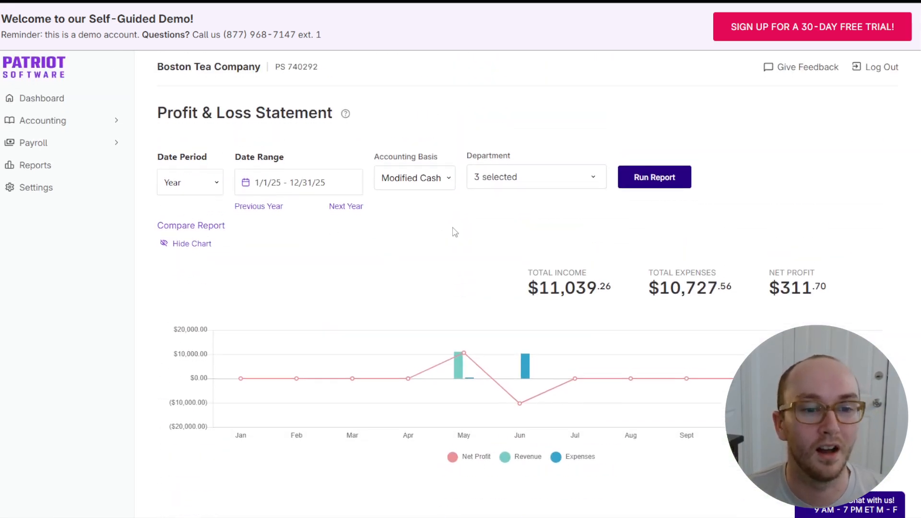
{"action": "scroll", "coordinate": [441, 230], "scroll_direction": "down", "scroll_amount": 3}
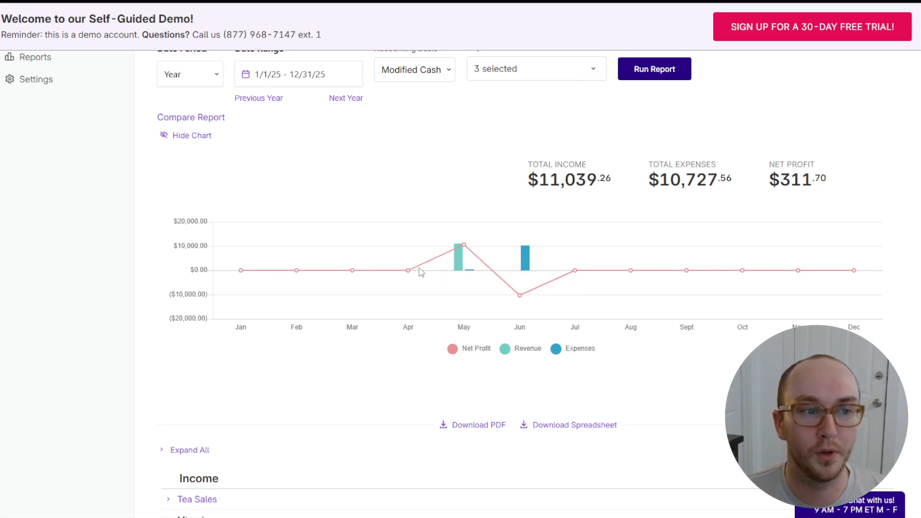
{"action": "scroll", "coordinate": [824, 270], "scroll_direction": "up", "scroll_amount": 3}
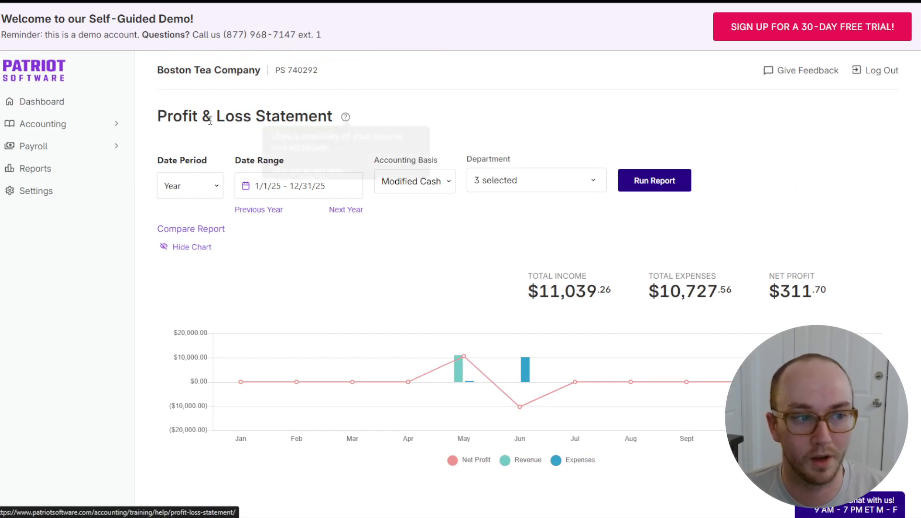
- Return to the Reports list, look over the contractor reports and year-end forms, and open the Unpaid Invoices report
{"action": "left_click", "coordinate": [84, 169]}
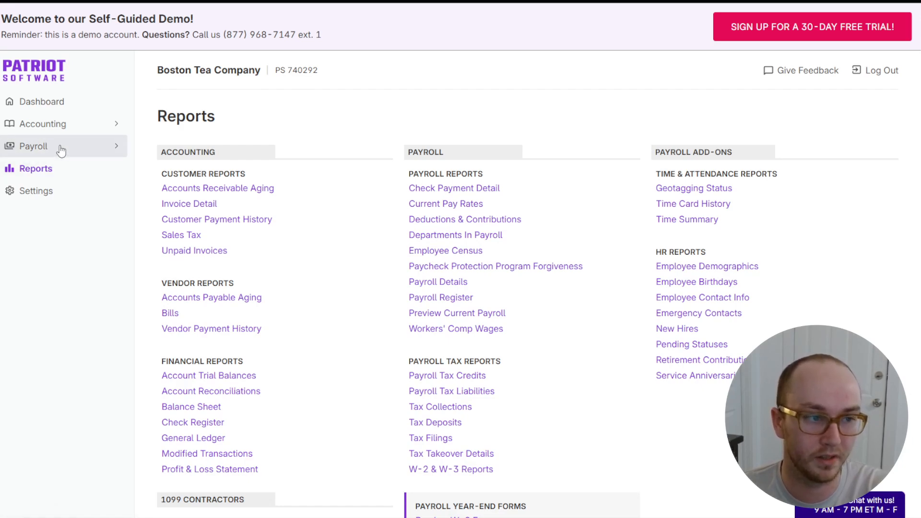
{"action": "scroll", "coordinate": [356, 296], "scroll_direction": "down", "scroll_amount": 3}
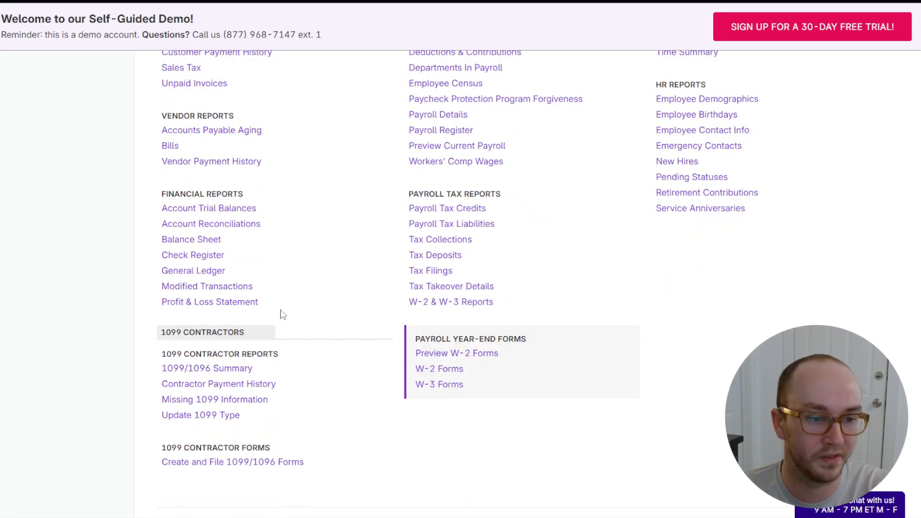
{"action": "scroll", "coordinate": [436, 470], "scroll_direction": "up", "scroll_amount": 1}
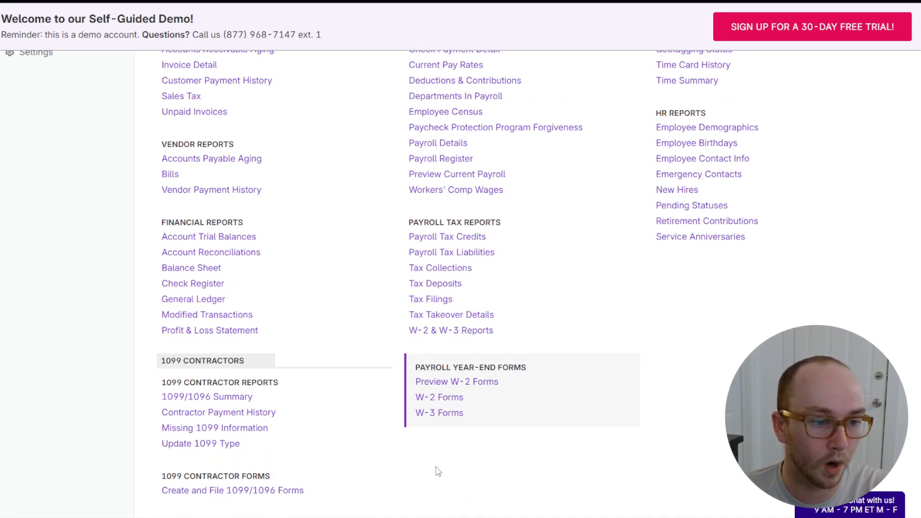
{"action": "scroll", "coordinate": [389, 365], "scroll_direction": "up", "scroll_amount": 2}
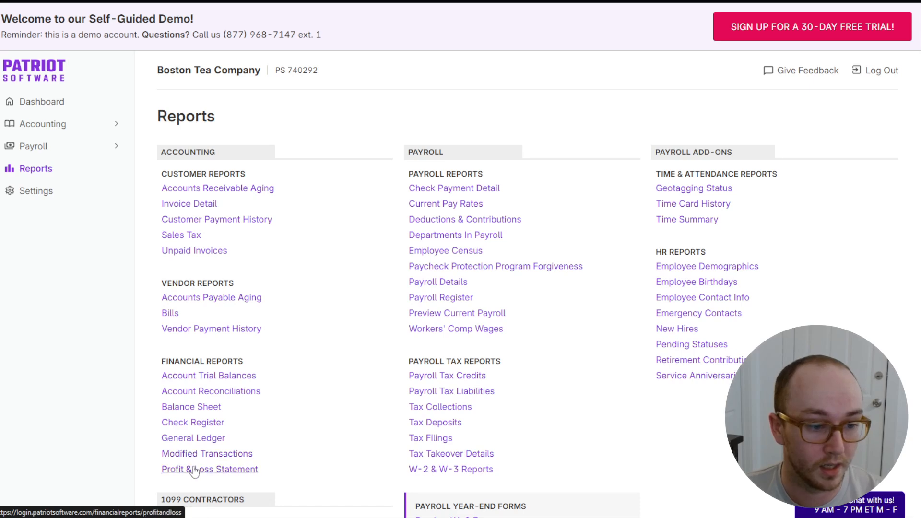
{"action": "left_click", "coordinate": [180, 249]}
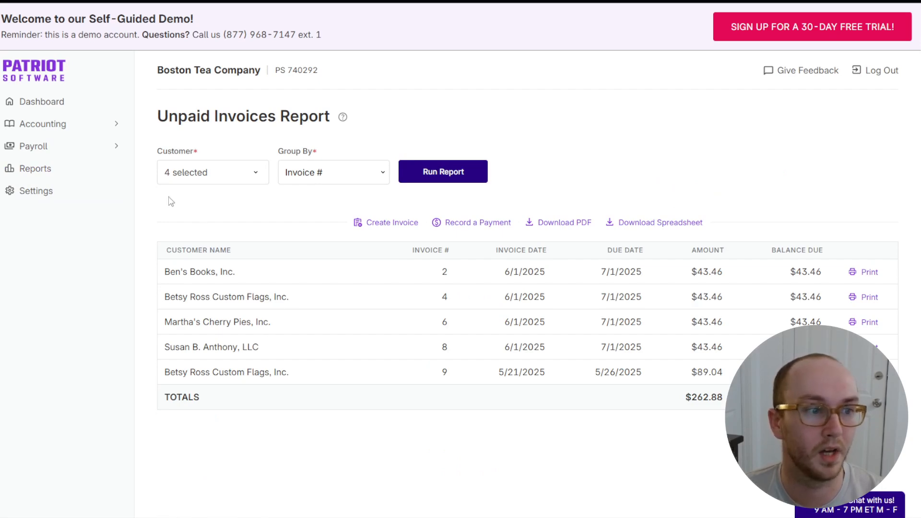
- Go back to the Reports list, open the Accounts Receivable Aging report and examine its chart and aging totals
{"action": "left_click", "coordinate": [30, 168]}
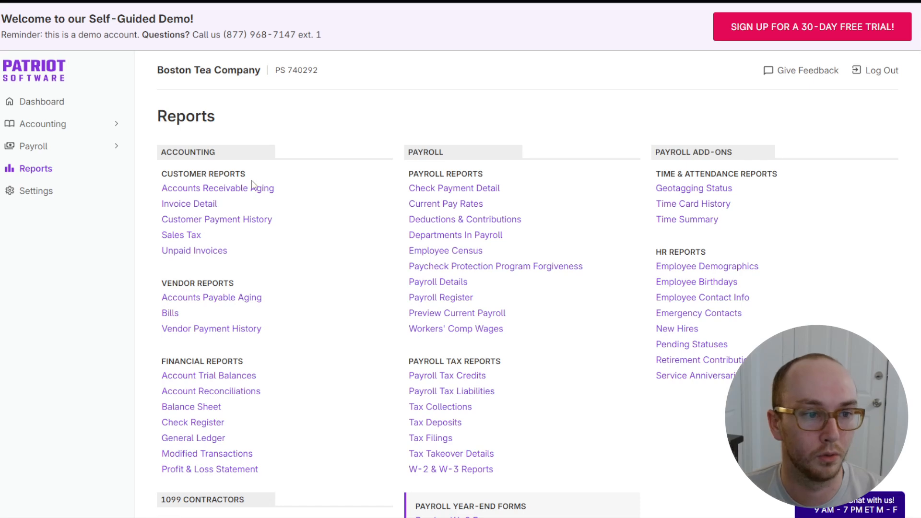
{"action": "left_click", "coordinate": [253, 187]}
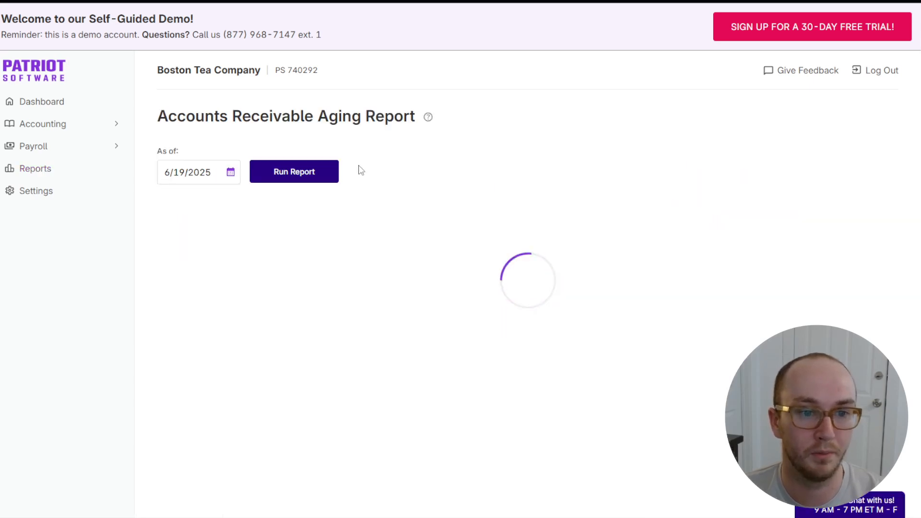
{"action": "scroll", "coordinate": [380, 253], "scroll_direction": "down", "scroll_amount": 1}
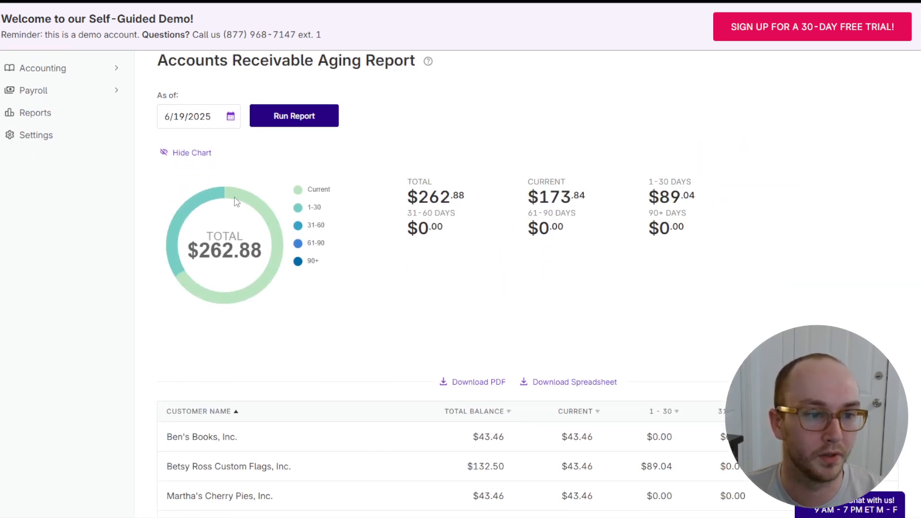
{"action": "mouse_move", "coordinate": [211, 198]}
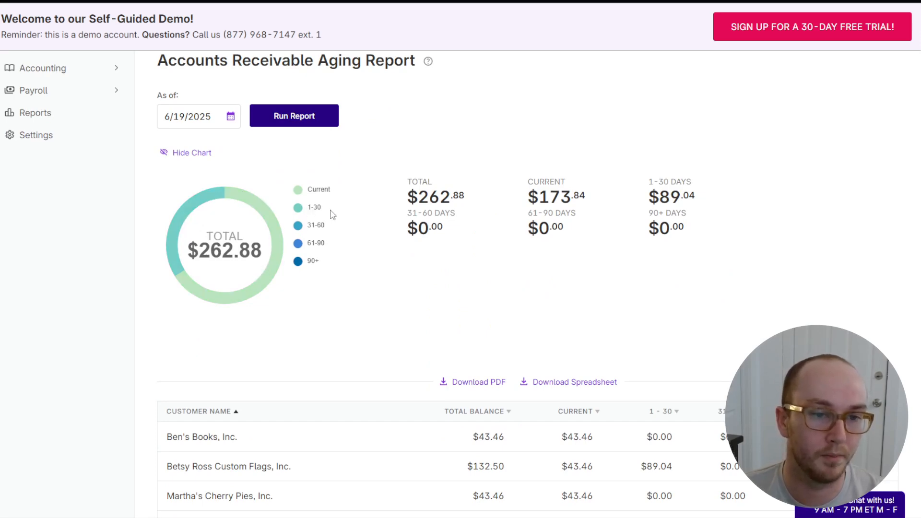
{"action": "scroll", "coordinate": [333, 219], "scroll_direction": "up", "scroll_amount": 1}
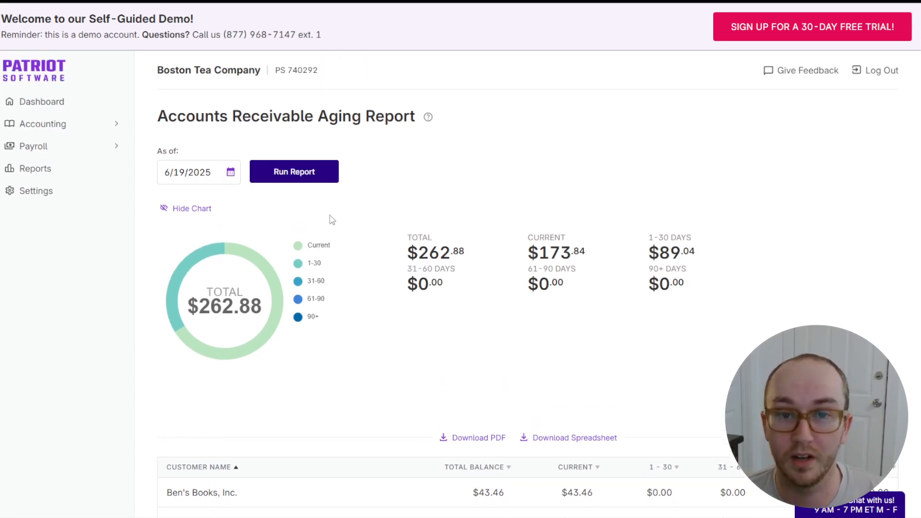
{"action": "scroll", "coordinate": [336, 221], "scroll_direction": "down", "scroll_amount": 1}
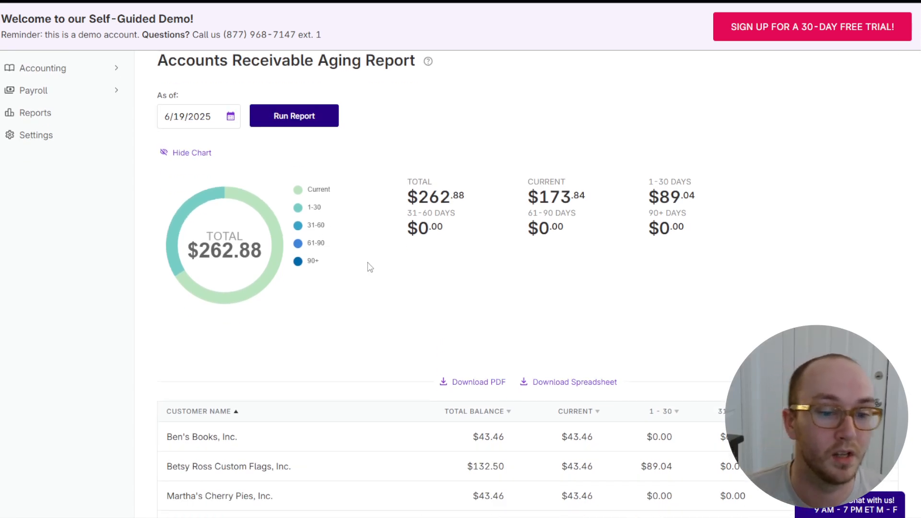
- Toggle the 61-90 day category off and on in the aging chart and review the customer balances table
{"action": "scroll", "coordinate": [368, 262], "scroll_direction": "down", "scroll_amount": 1}
{"action": "left_click", "coordinate": [328, 190]}
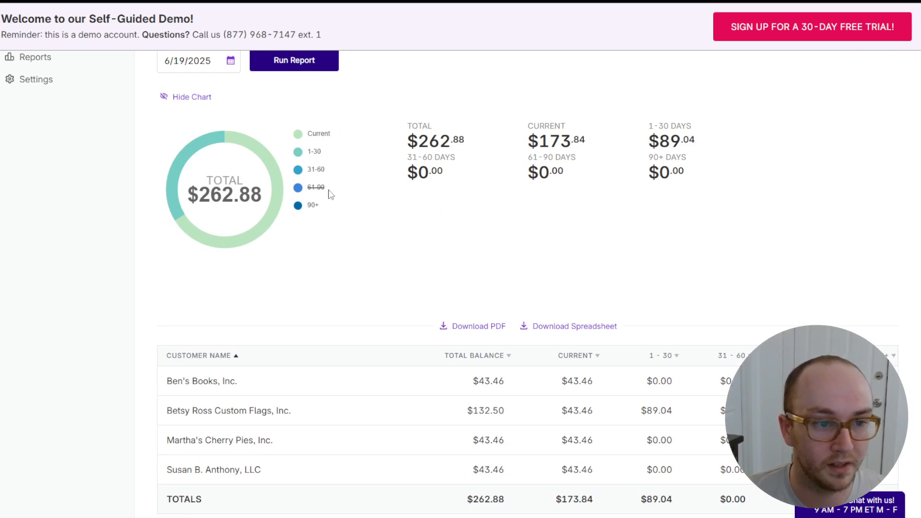
{"action": "left_click", "coordinate": [315, 191]}
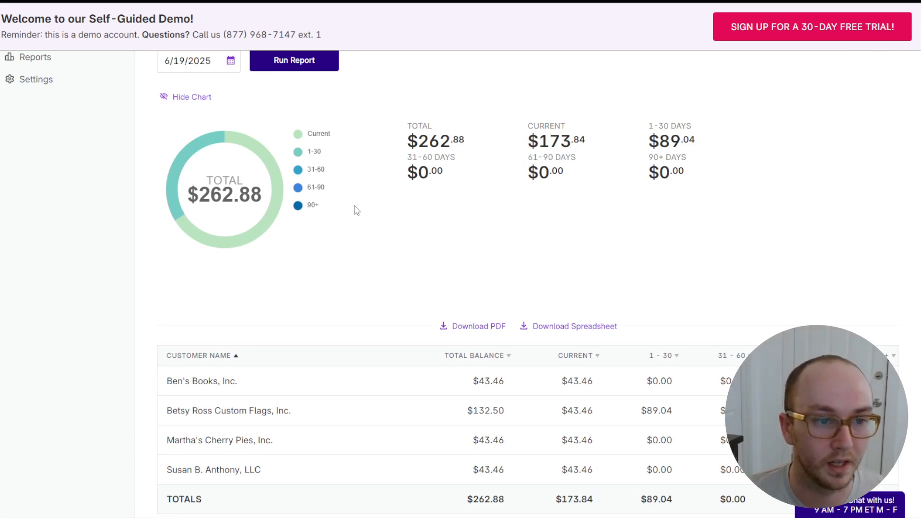
{"action": "scroll", "coordinate": [473, 257], "scroll_direction": "down", "scroll_amount": 1}
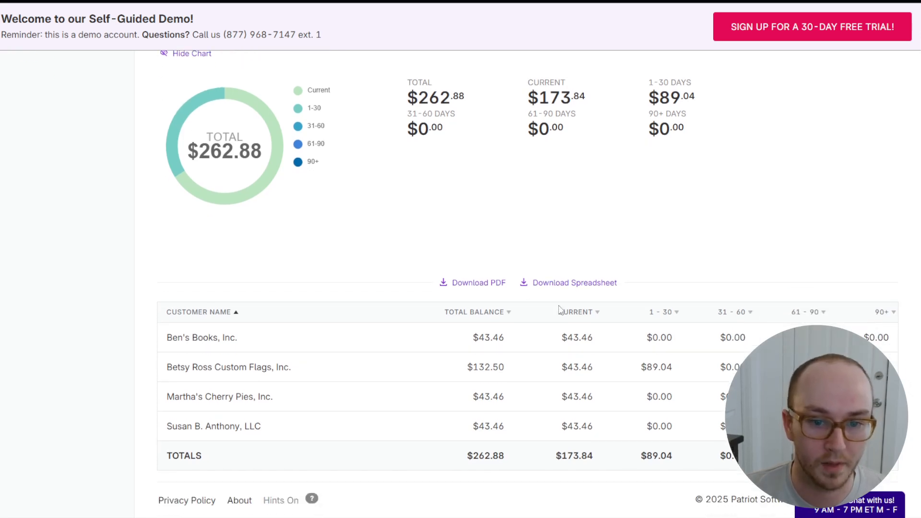
{"action": "scroll", "coordinate": [676, 373], "scroll_direction": "up", "scroll_amount": 4}
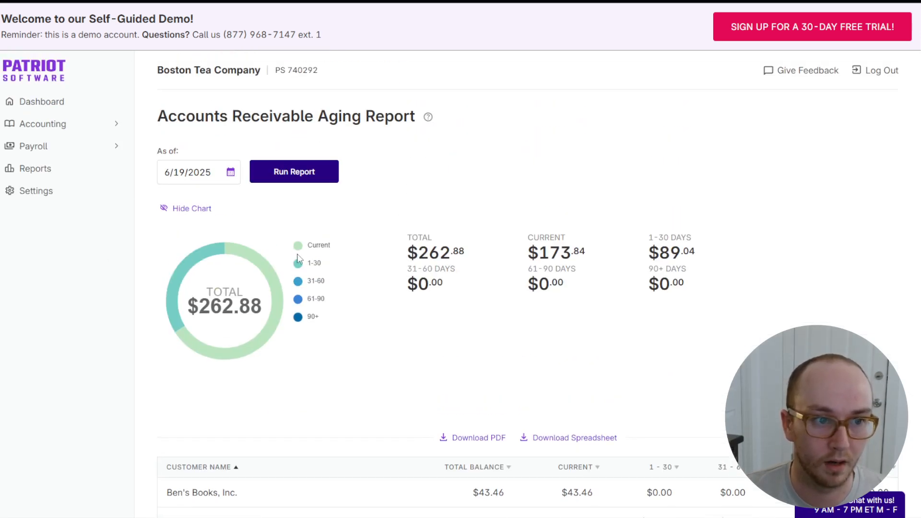
- Return to the Reports list and look over the accounting, payroll, tax, 1099 contractor, time and HR report categories
{"action": "mouse_move", "coordinate": [429, 123]}
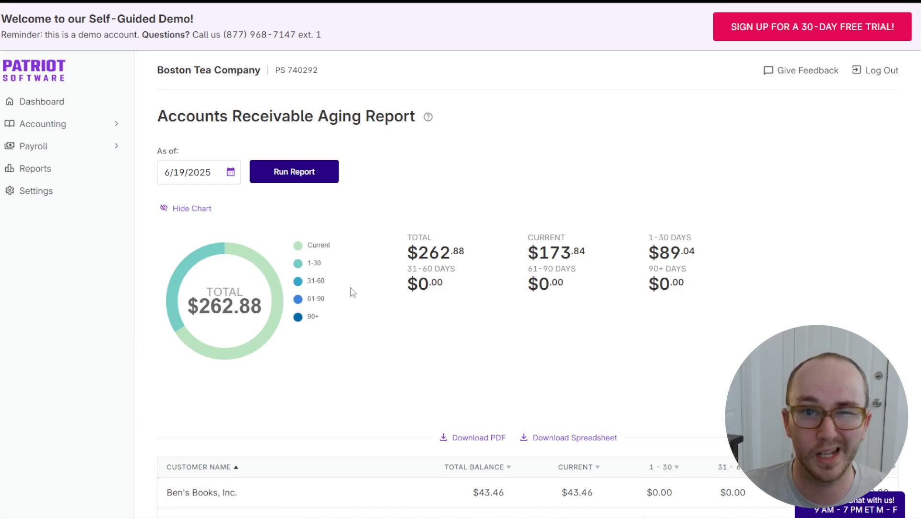
{"action": "left_click", "coordinate": [50, 171]}
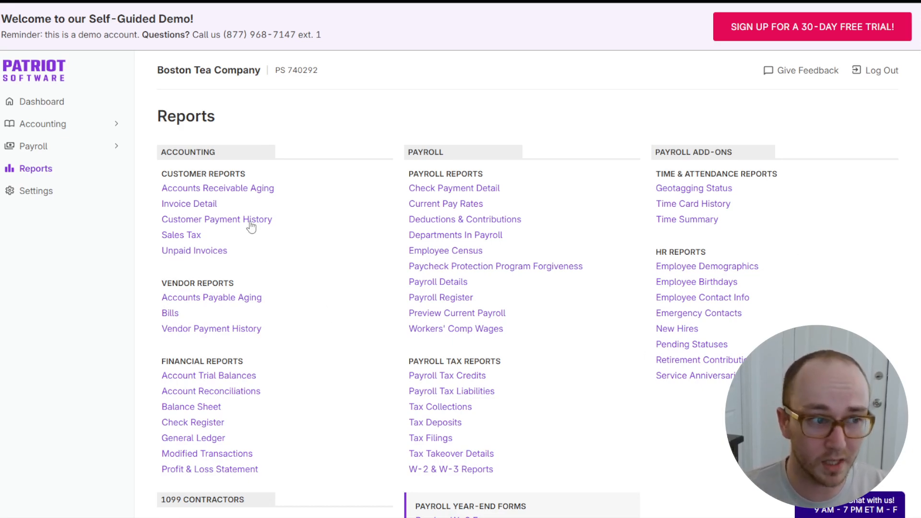
{"action": "scroll", "coordinate": [417, 292], "scroll_direction": "down", "scroll_amount": 1}
{"action": "scroll", "coordinate": [416, 293], "scroll_direction": "down", "scroll_amount": 2}
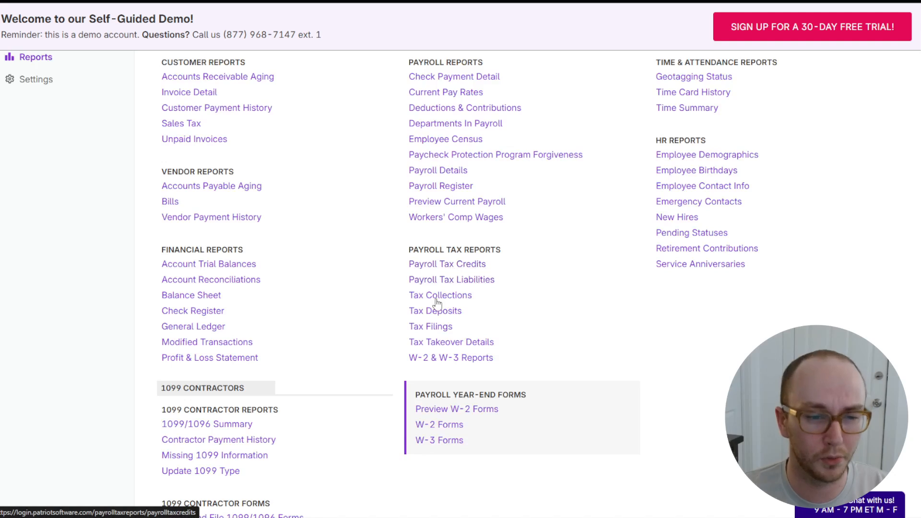
{"action": "scroll", "coordinate": [420, 422], "scroll_direction": "up", "scroll_amount": 3}
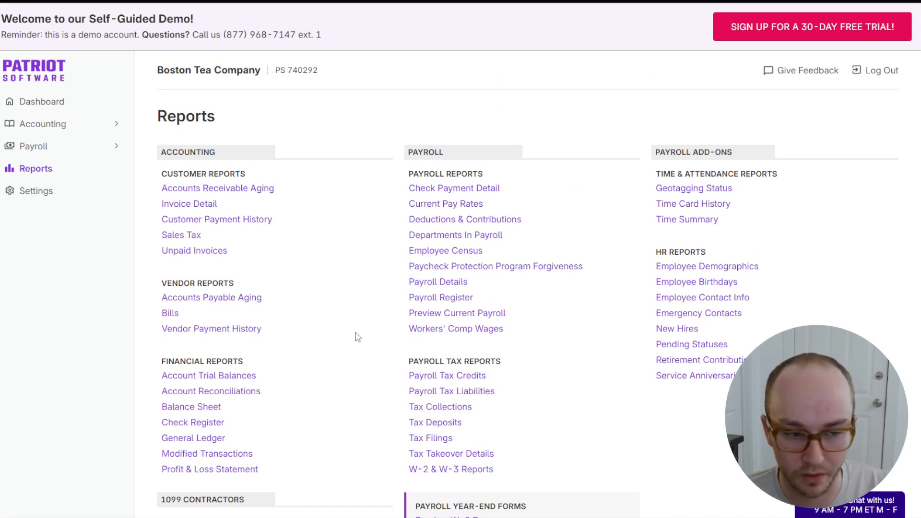
{"action": "scroll", "coordinate": [355, 338], "scroll_direction": "down", "scroll_amount": 1}
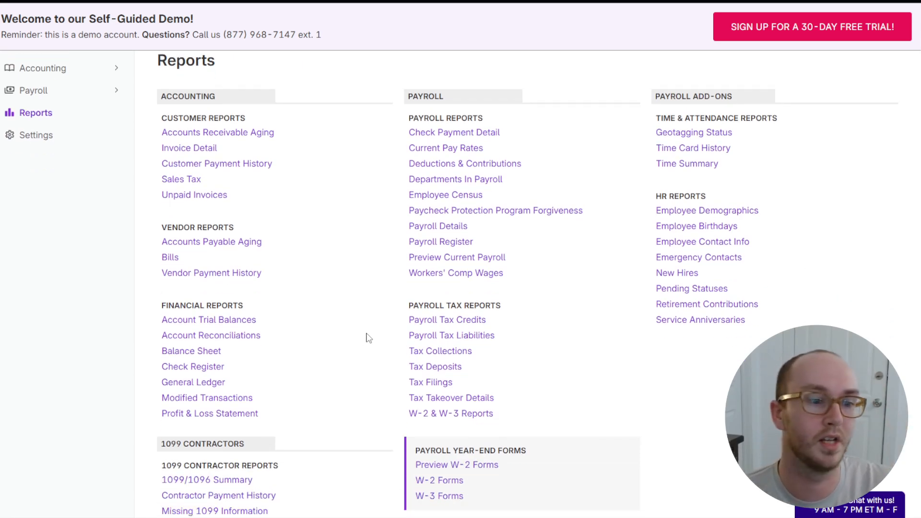
{"action": "scroll", "coordinate": [360, 344], "scroll_direction": "down", "scroll_amount": 1}
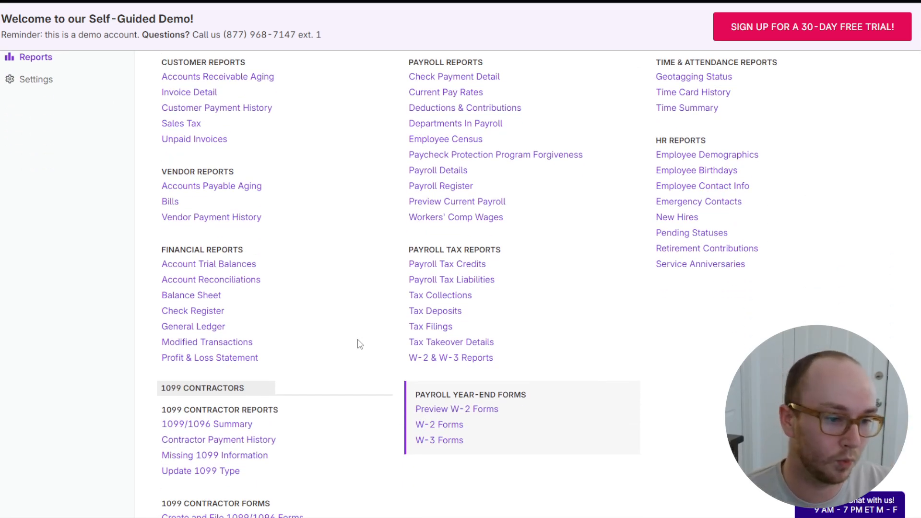
{"action": "scroll", "coordinate": [360, 344], "scroll_direction": "down", "scroll_amount": 1}
{"action": "scroll", "coordinate": [360, 344], "scroll_direction": "up", "scroll_amount": 3}
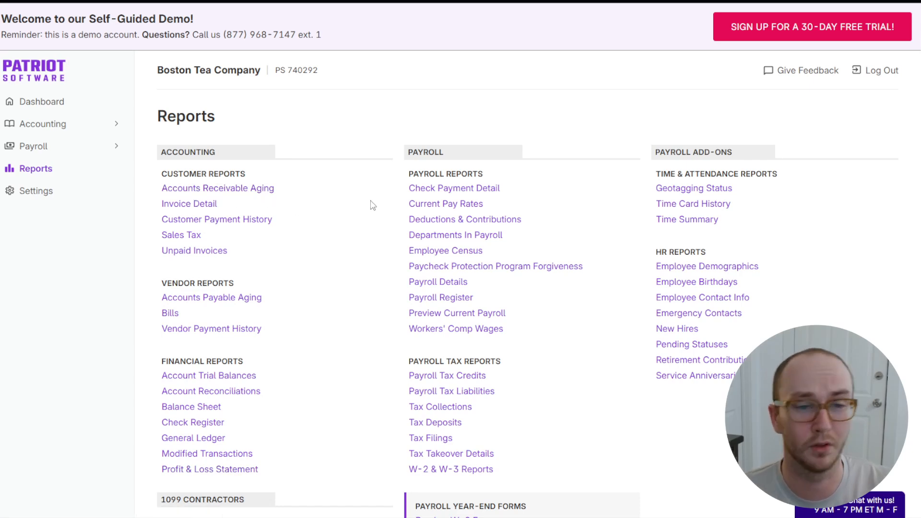
- Go back to the demo's Dashboard and switch to the Patriot Software website's homepage
{"action": "left_click", "coordinate": [23, 103]}
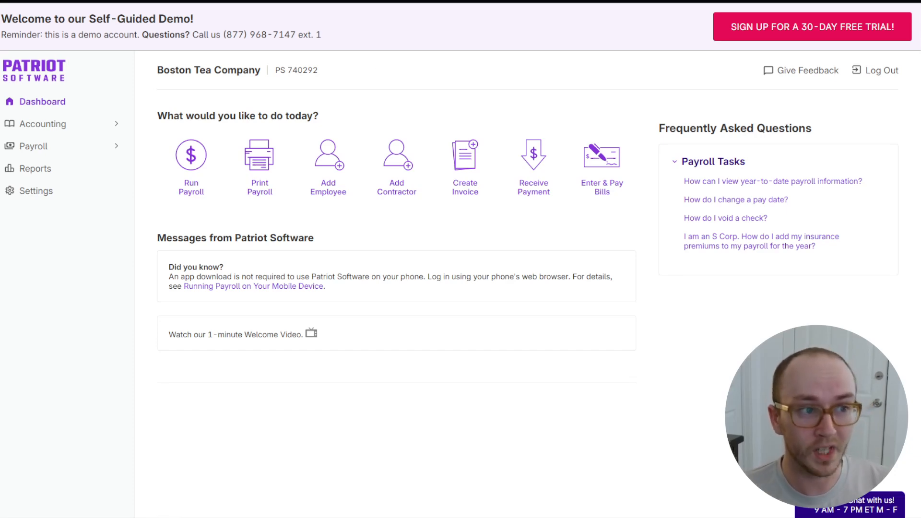
{"action": "key", "text": "ctrl+shift+Tab"}
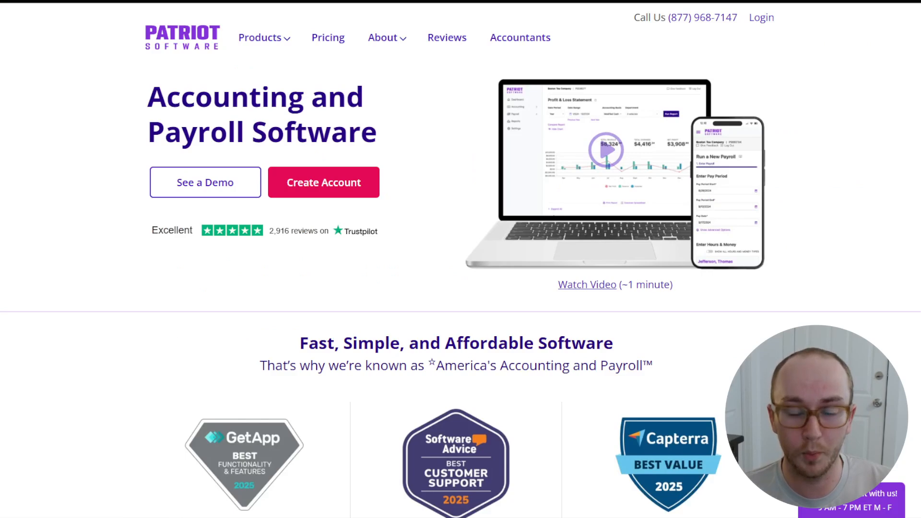